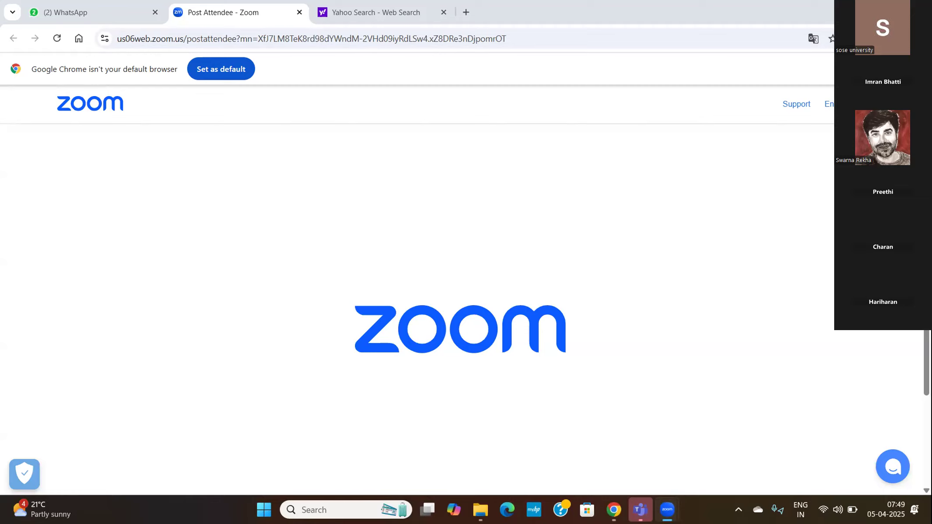
# Step: Search the web for "google" from the Yahoo Search page in Chrome and open the Google website
pyautogui.click(613, 509)
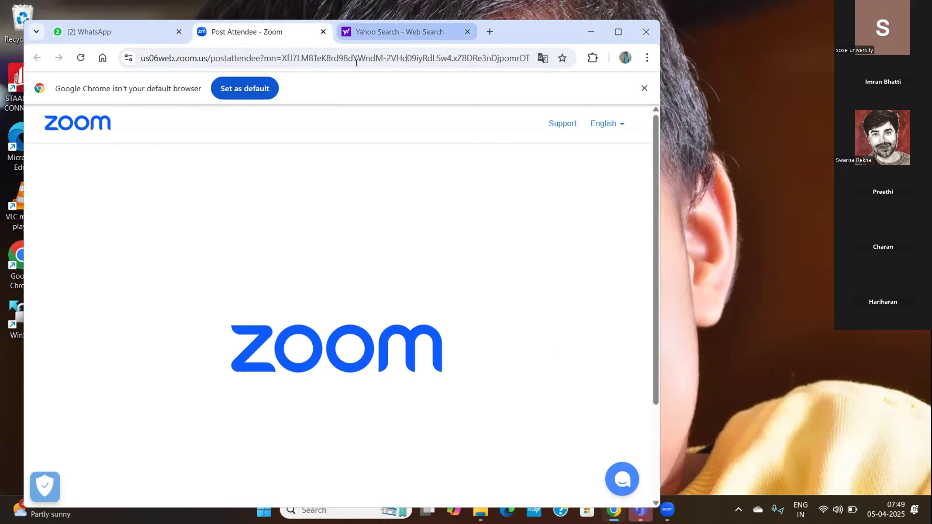
pyautogui.hotkey('ctrl', 'Tab')
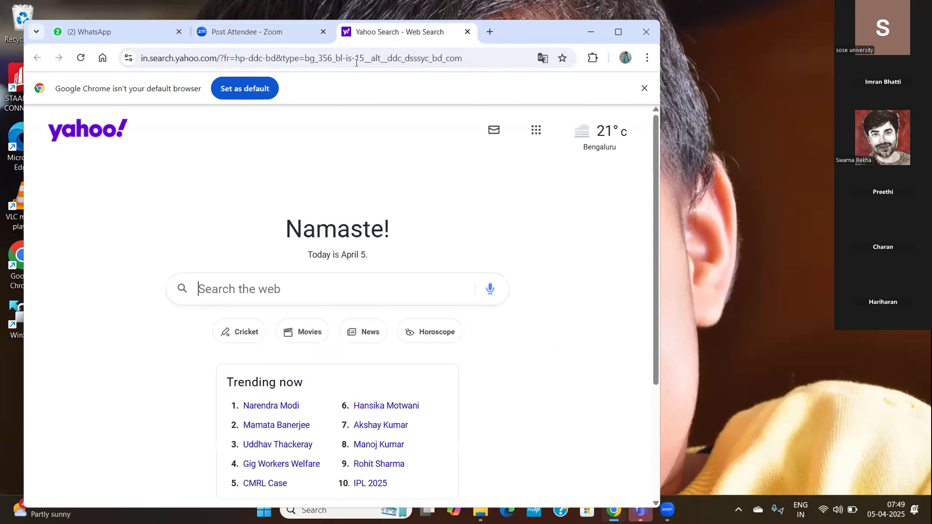
pyautogui.click(222, 287)
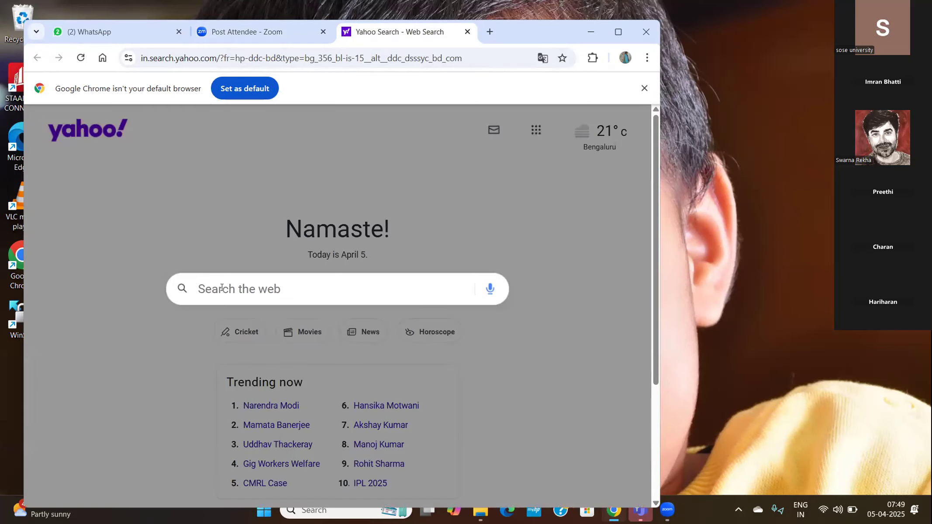
pyautogui.write('goo')
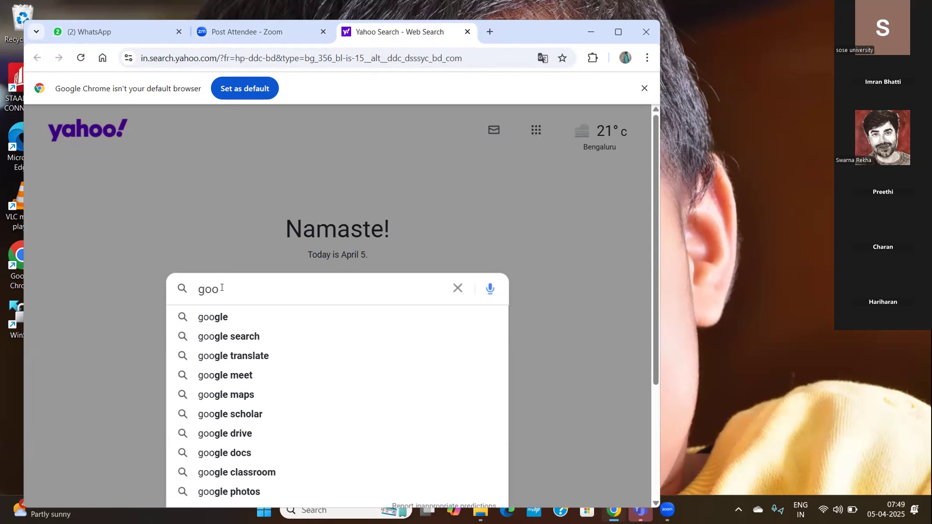
pyautogui.write('gle')
pyautogui.click(213, 311)
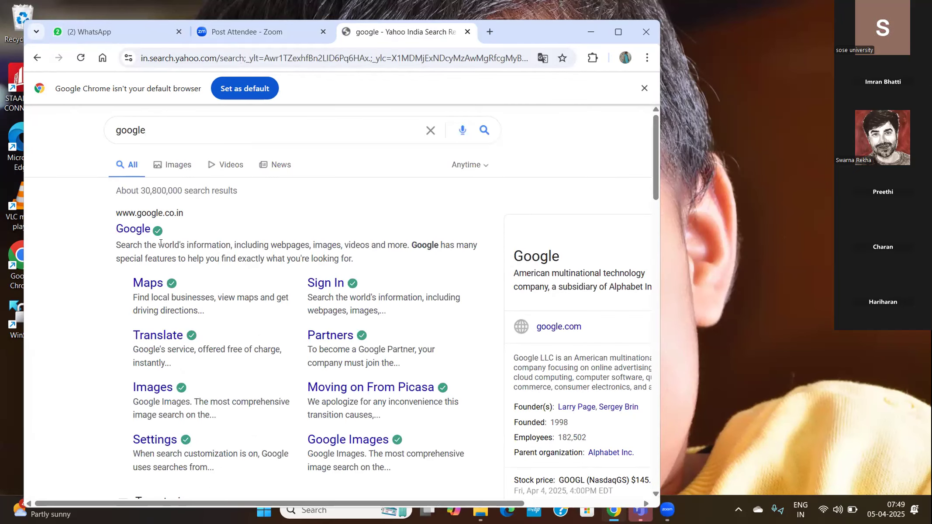
pyautogui.click(120, 227)
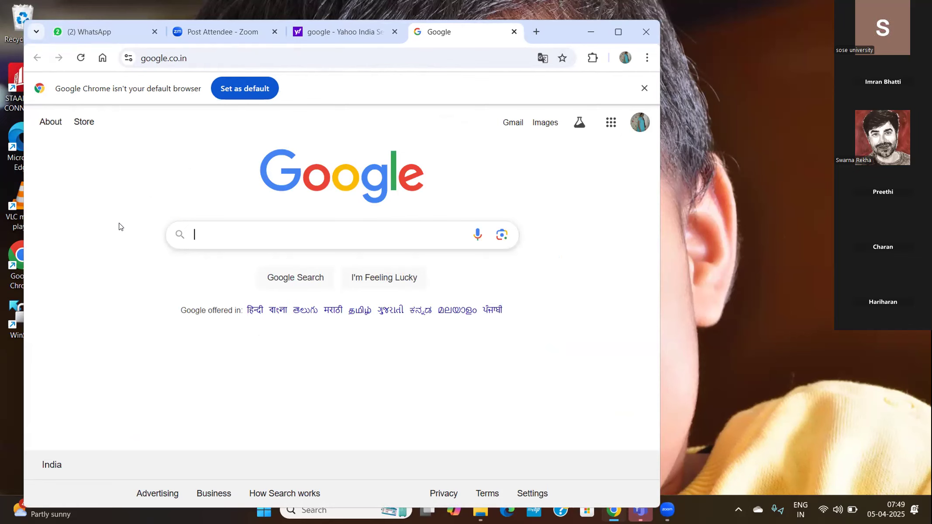
# Step: Search Google for "download oracle virtualbox" and open the Download Virtual Box result on virtualbox.org
pyautogui.write('download')
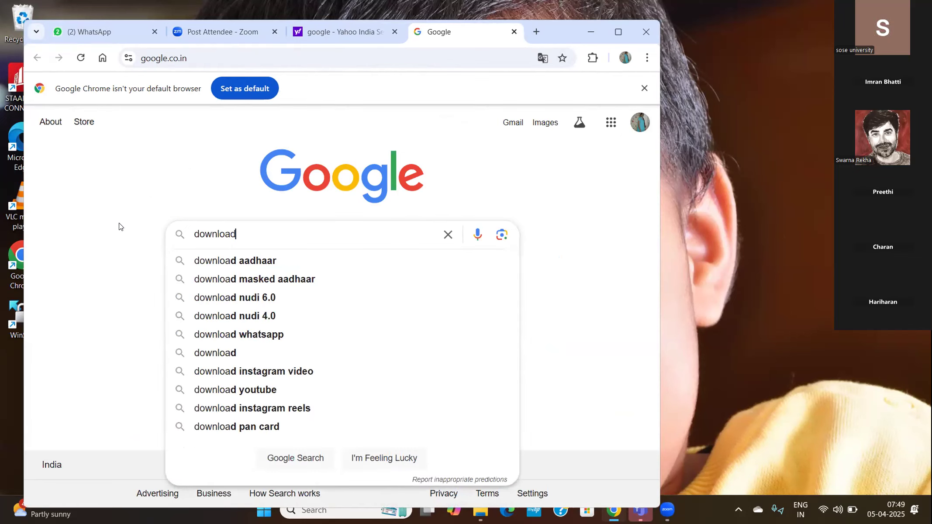
pyautogui.write(' or')
pyautogui.write('cl')
pyautogui.press('BackSpace')
pyautogui.press('BackSpace')
pyautogui.write('acle vir')
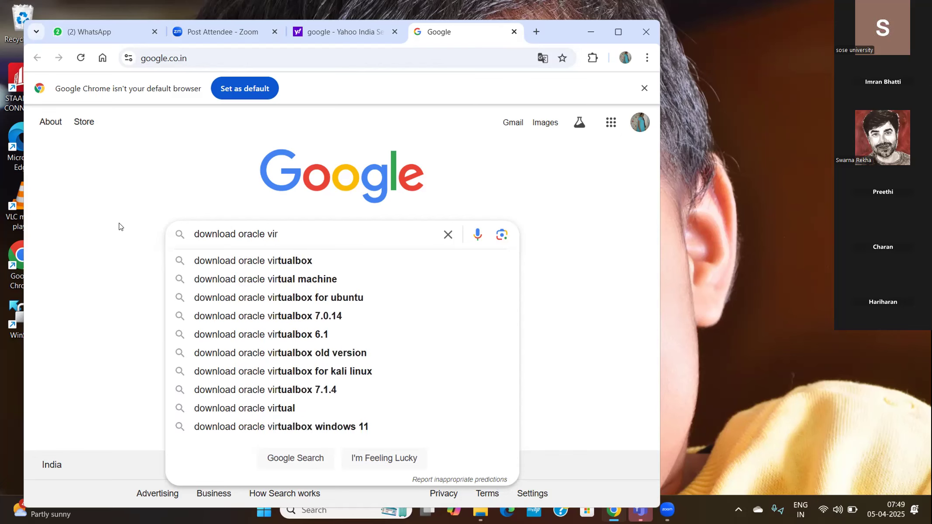
pyautogui.click(244, 261)
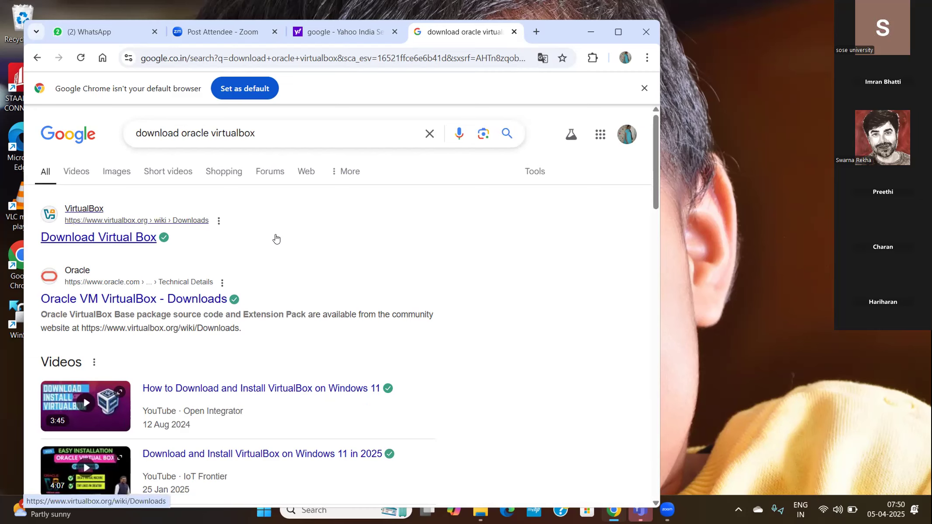
pyautogui.click(107, 239)
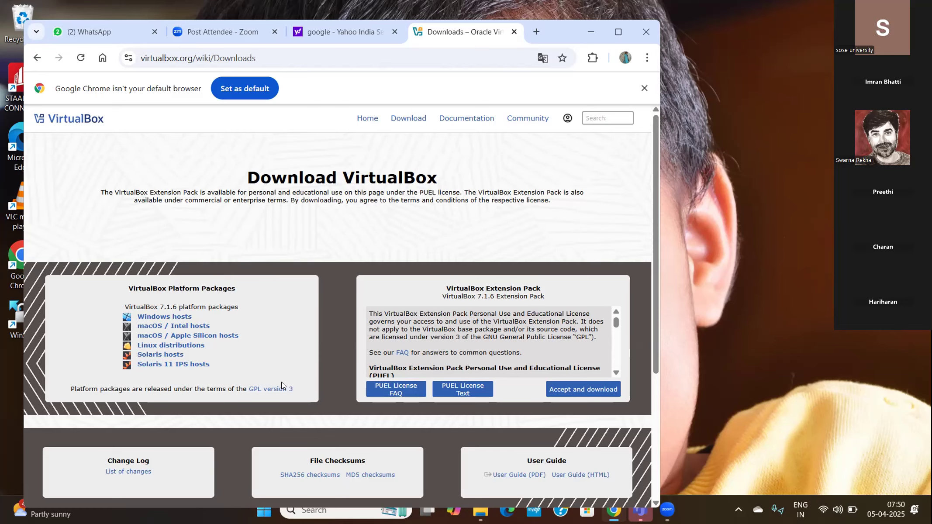
# Step: Look through the VirtualBox downloads page and open the VirtualBox older builds listed under Previous Releases
pyautogui.scroll(-3, 281, 382)
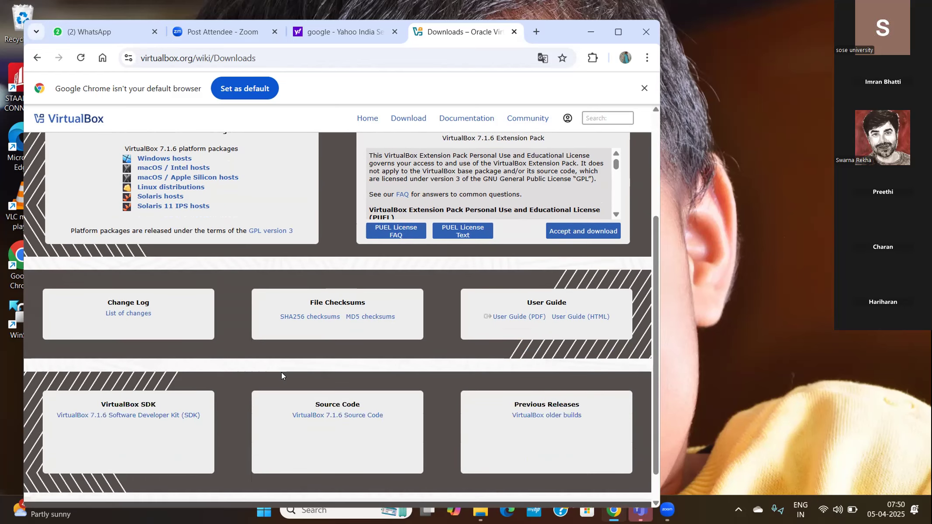
pyautogui.scroll(-1, 281, 371)
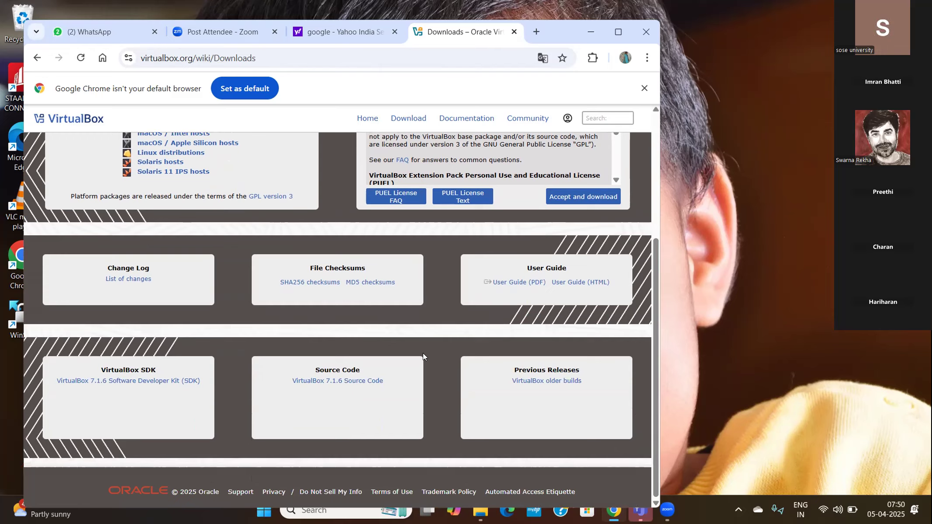
pyautogui.scroll(3, 431, 410)
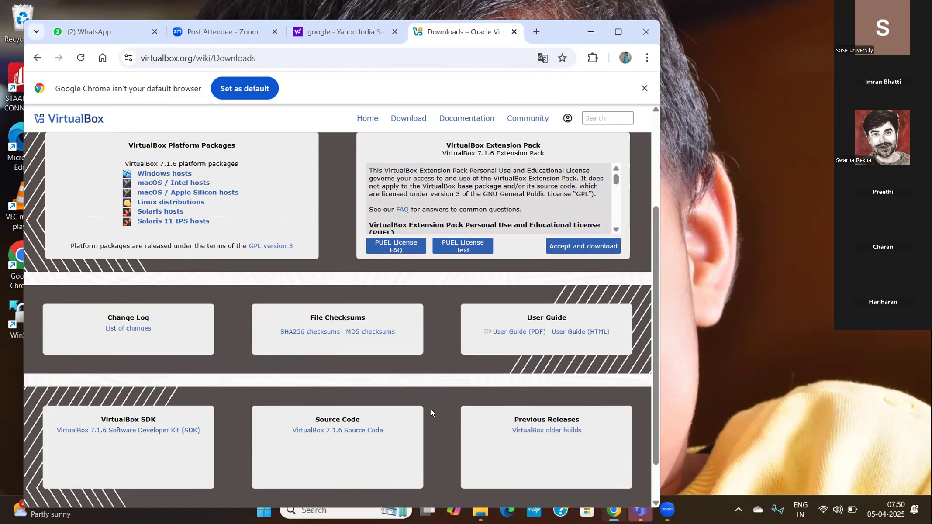
pyautogui.scroll(-1, 431, 411)
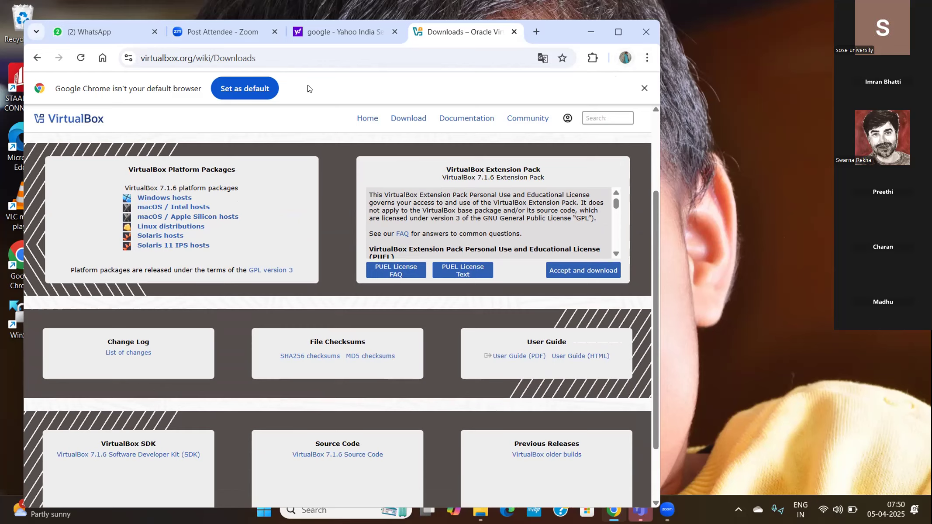
pyautogui.doubleClick(307, 115)
pyautogui.click(305, 113)
pyautogui.scroll(-2, 275, 406)
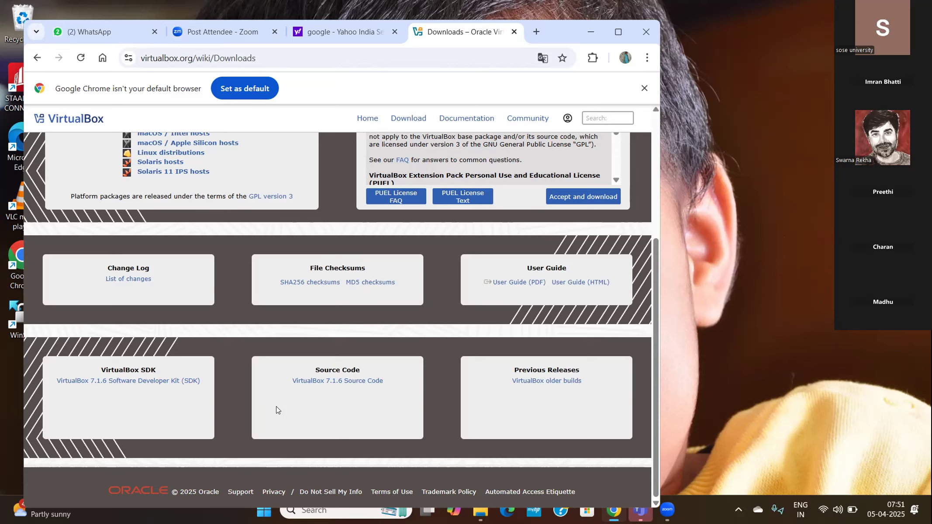
pyautogui.click(540, 384)
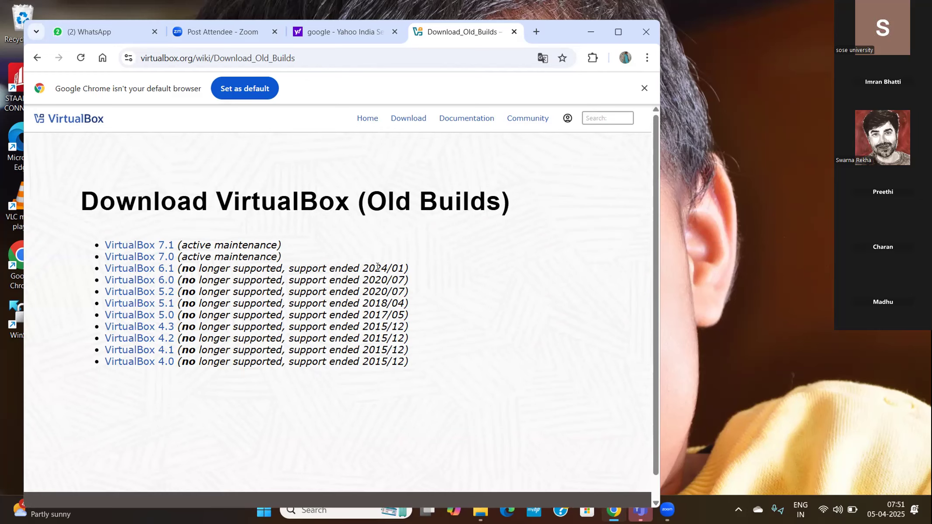
# Step: Download the VirtualBox 6.1.50 installer for Windows hosts from the VirtualBox 6.1 builds and show it in its folder
pyautogui.click(136, 269)
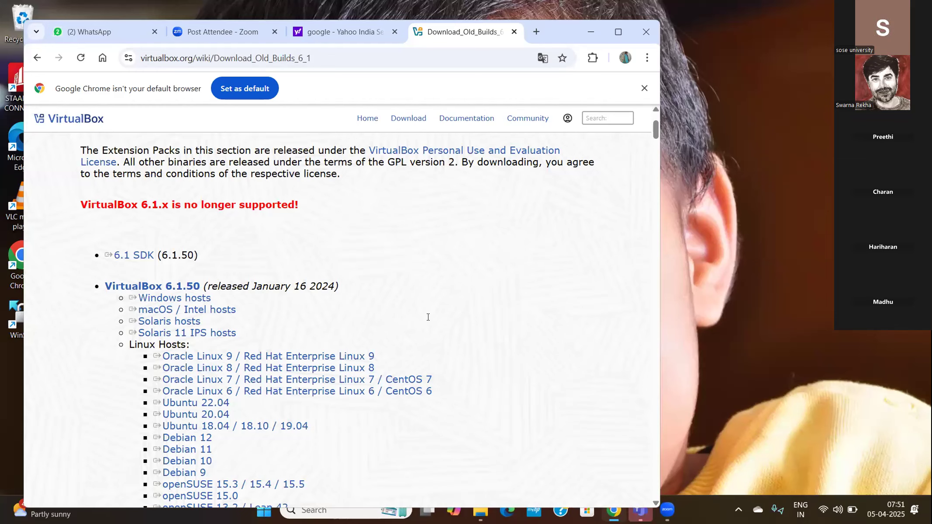
pyautogui.click(186, 300)
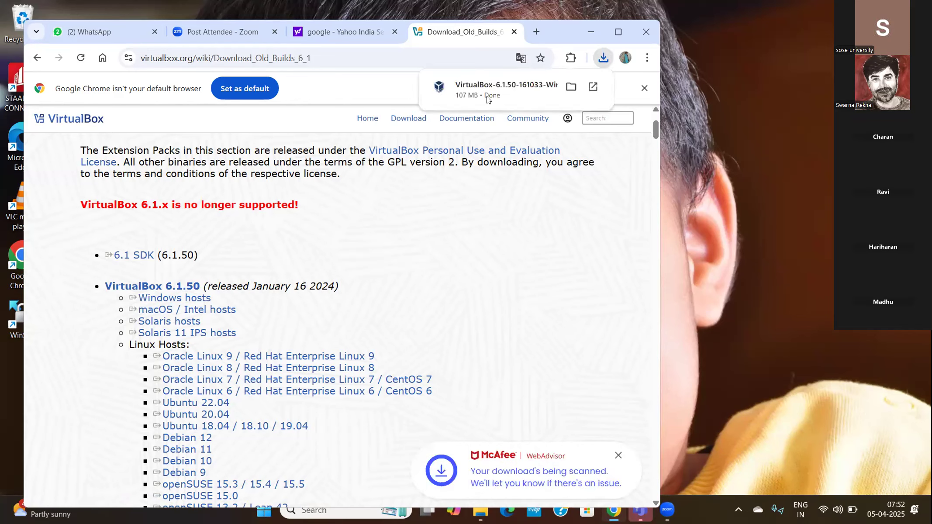
pyautogui.click(571, 87)
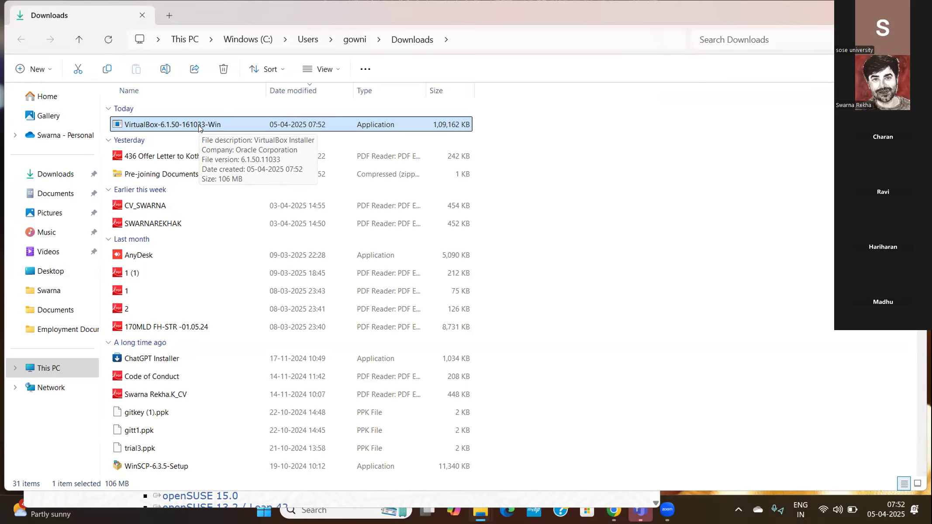
# Step: Run the VirtualBox-6.1.50-161033-Win installer as administrator and complete the setup with default options, starting VirtualBox on finish
pyautogui.rightClick(174, 125)
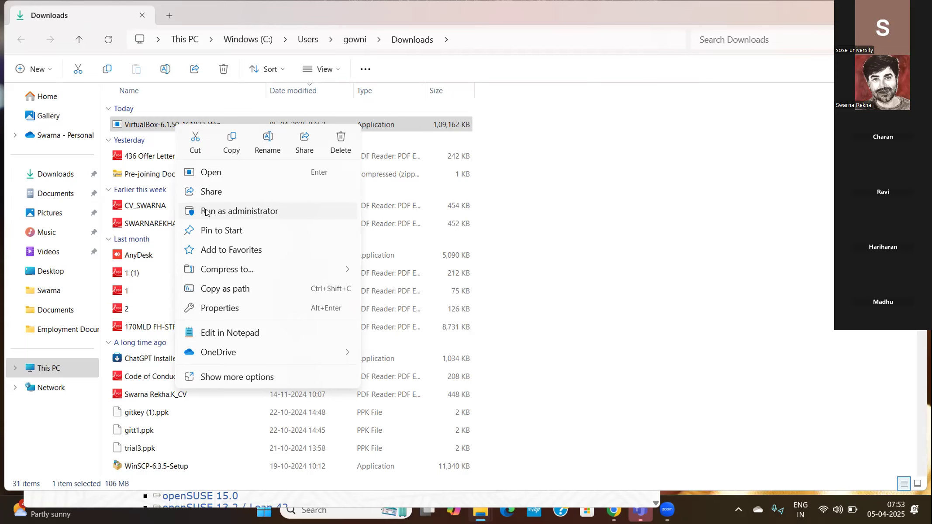
pyautogui.click(205, 211)
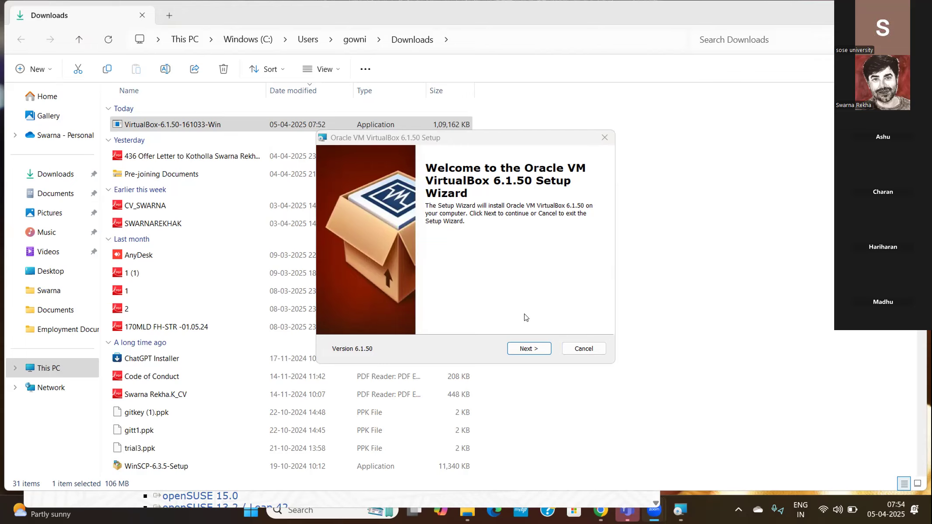
pyautogui.click(519, 349)
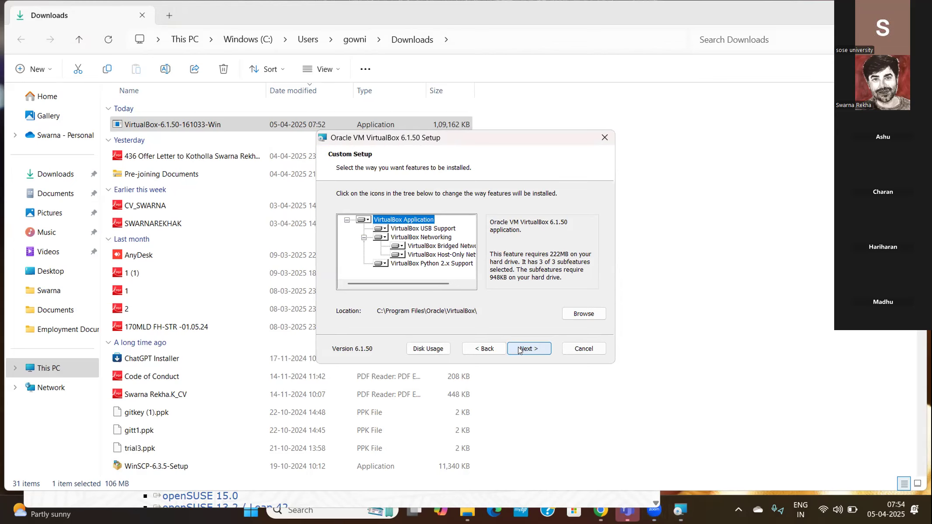
pyautogui.click(523, 350)
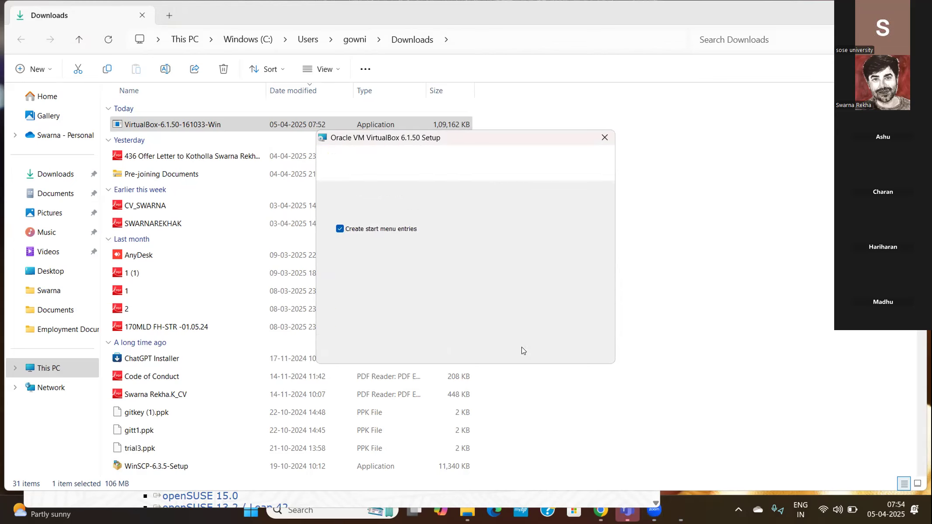
pyautogui.click(523, 348)
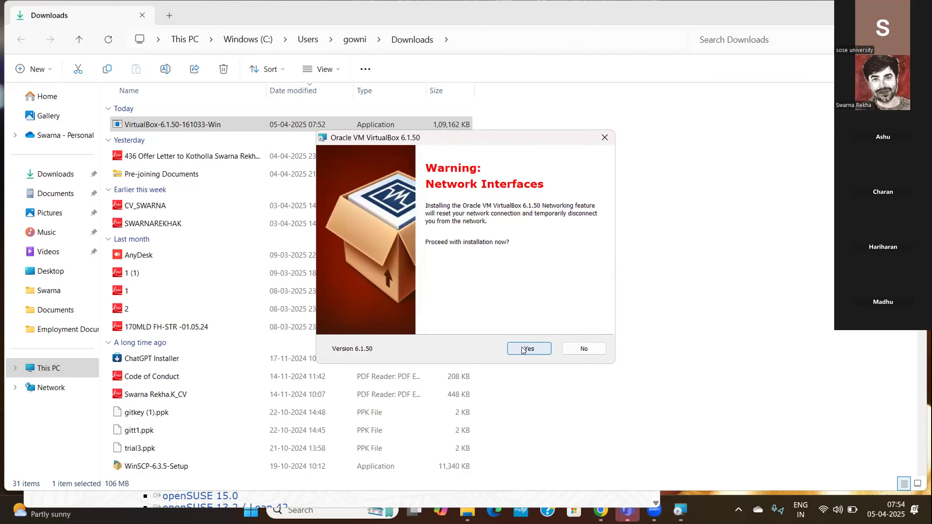
pyautogui.click(523, 350)
pyautogui.click(522, 349)
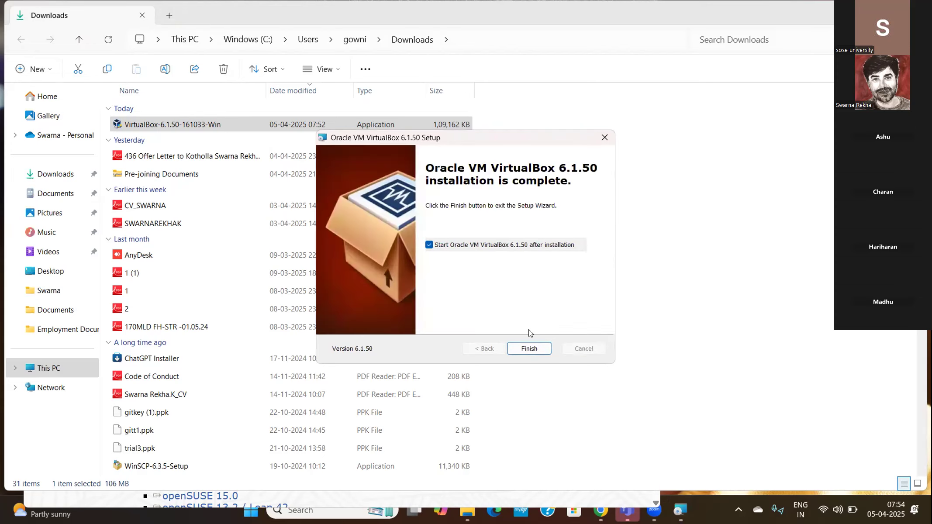
pyautogui.click(528, 349)
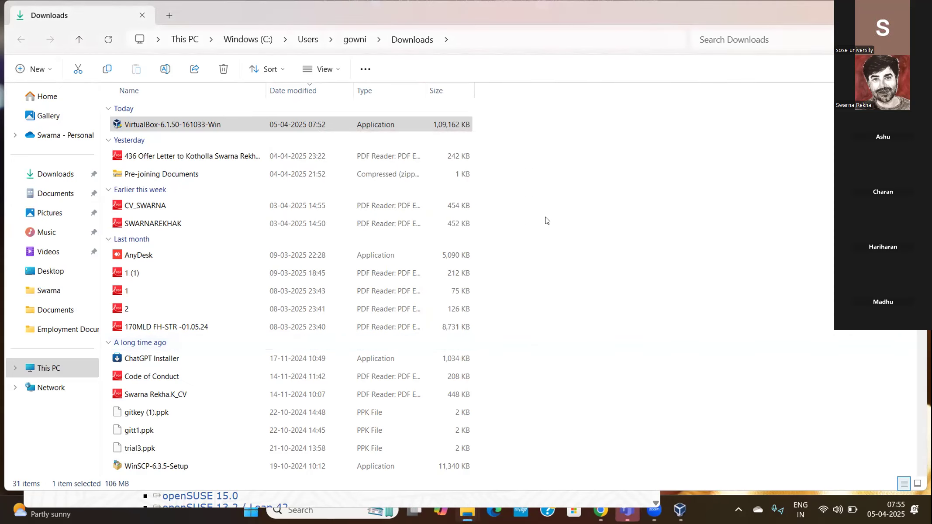
# Step: Minimize the Downloads folder window to bring the VirtualBox Manager into view
pyautogui.click(512, 151)
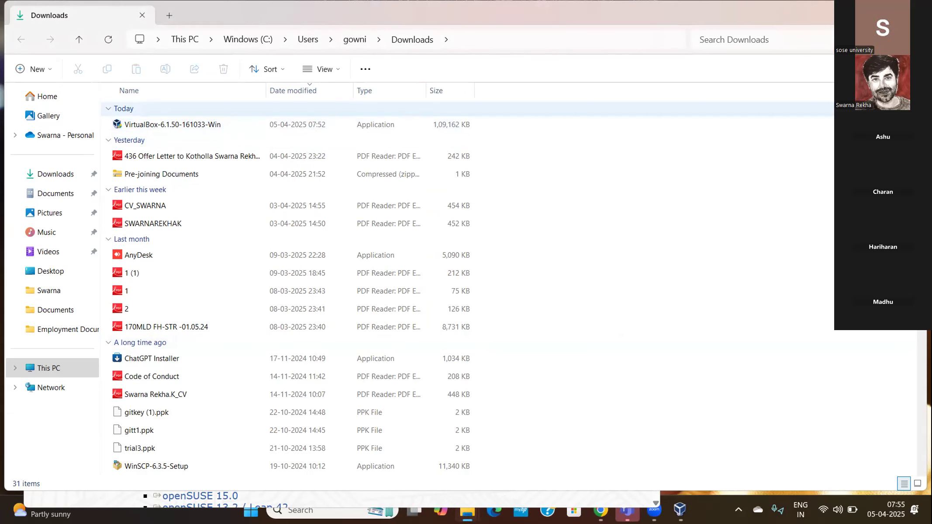
pyautogui.click(854, 15)
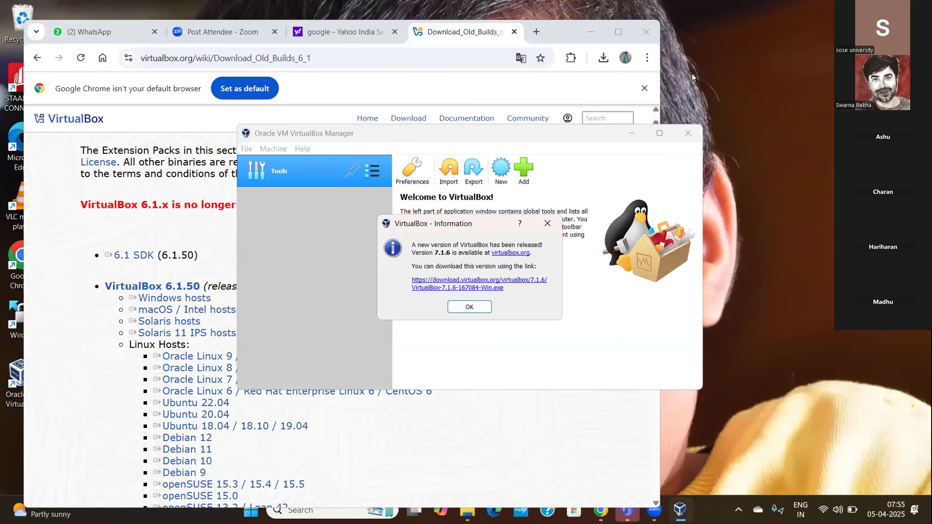
pyautogui.click(51, 509)
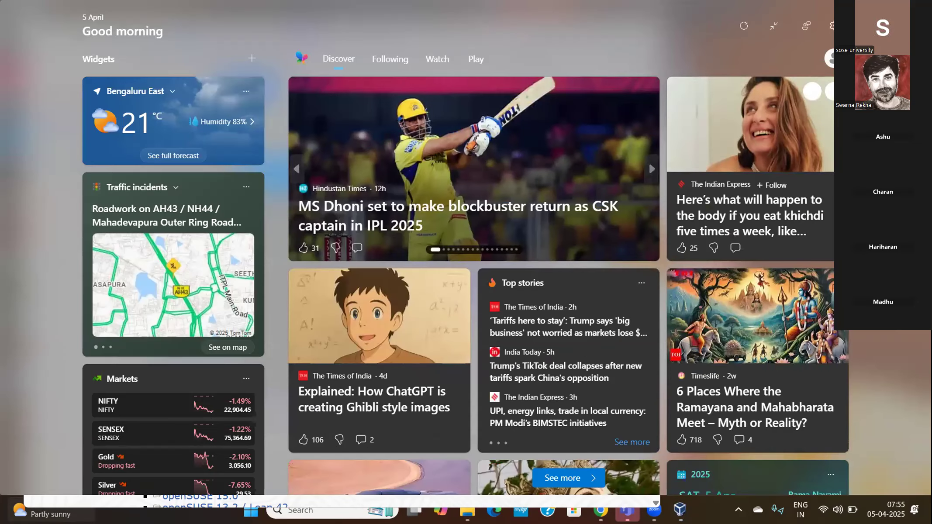
pyautogui.click(873, 188)
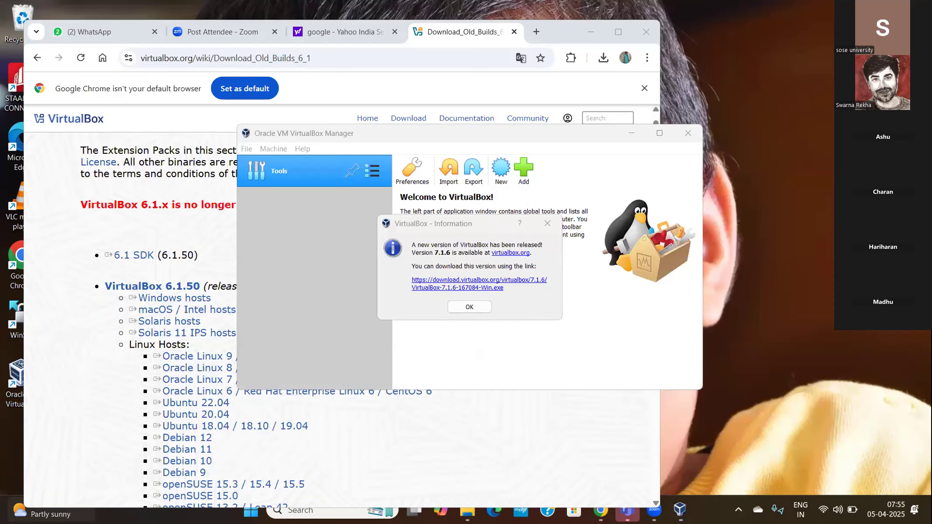
# Step: Dismiss the new-version notice and close the Oracle VM VirtualBox Manager
pyautogui.click(458, 308)
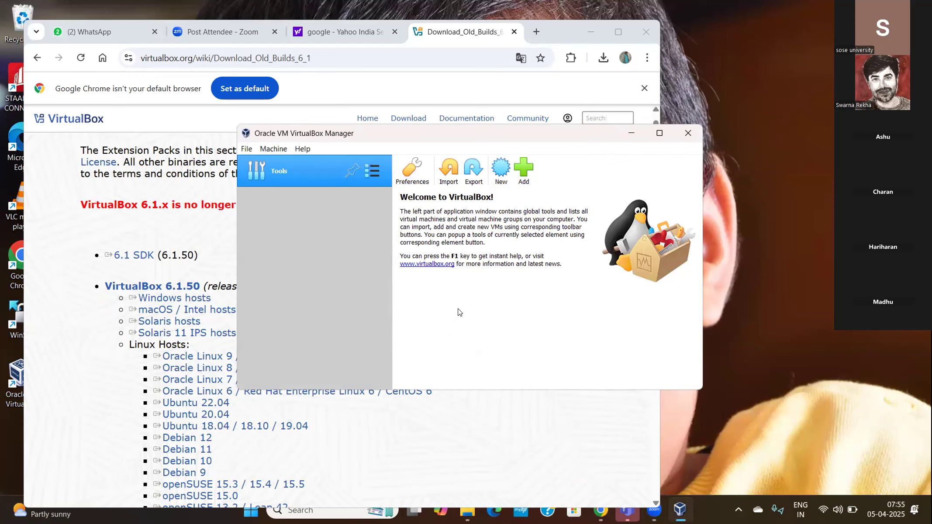
pyautogui.click(688, 133)
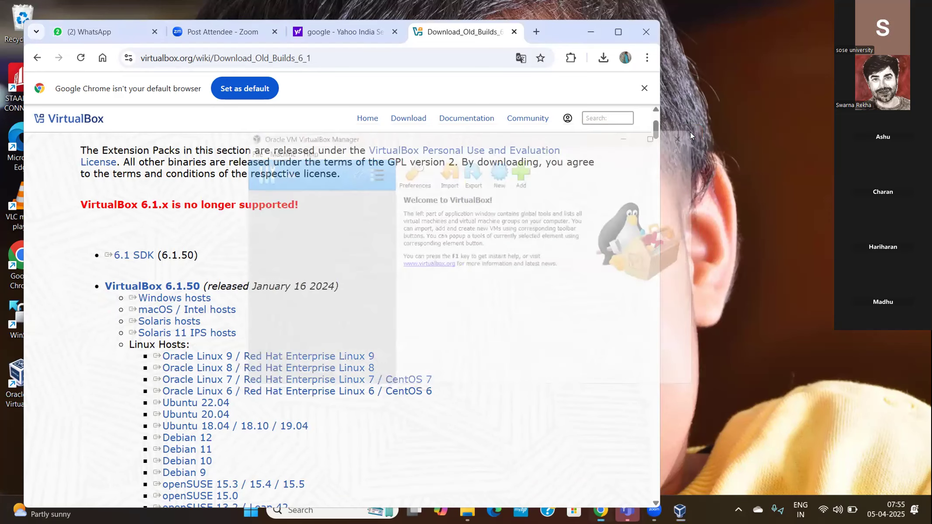
pyautogui.click(9, 383)
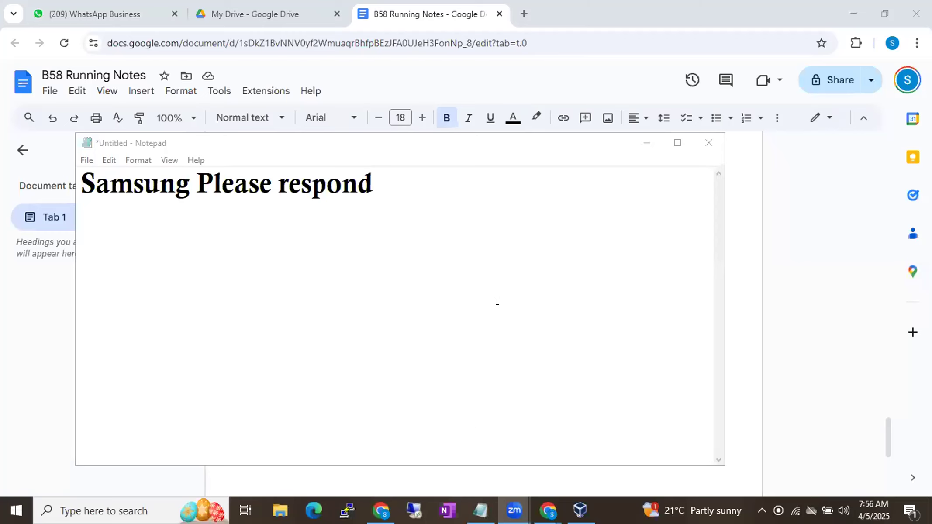
# Step: Clear all text from the untitled Notepad note, then switch to the Oracle VM VirtualBox Manager
pyautogui.click(496, 301)
pyautogui.hotkey('ctrl', 'a')
pyautogui.press('Delete')
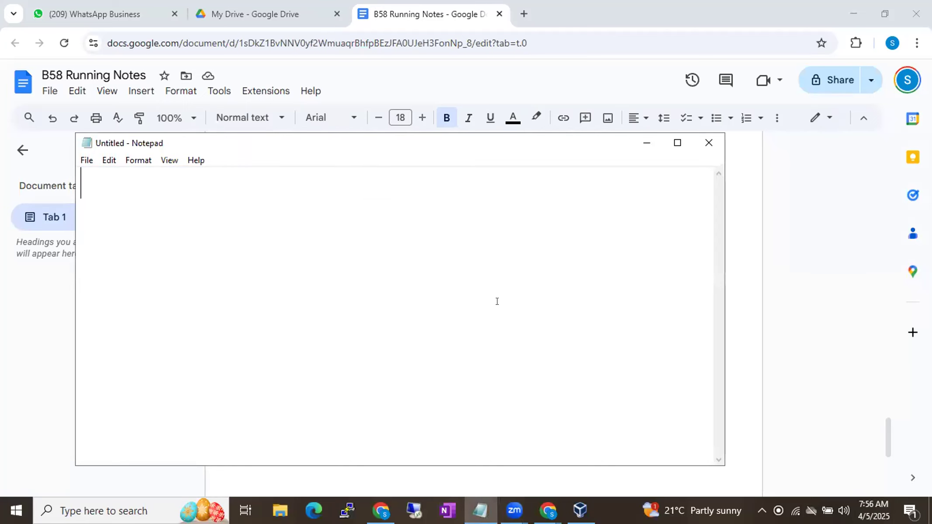
pyautogui.click(645, 143)
pyautogui.click(580, 508)
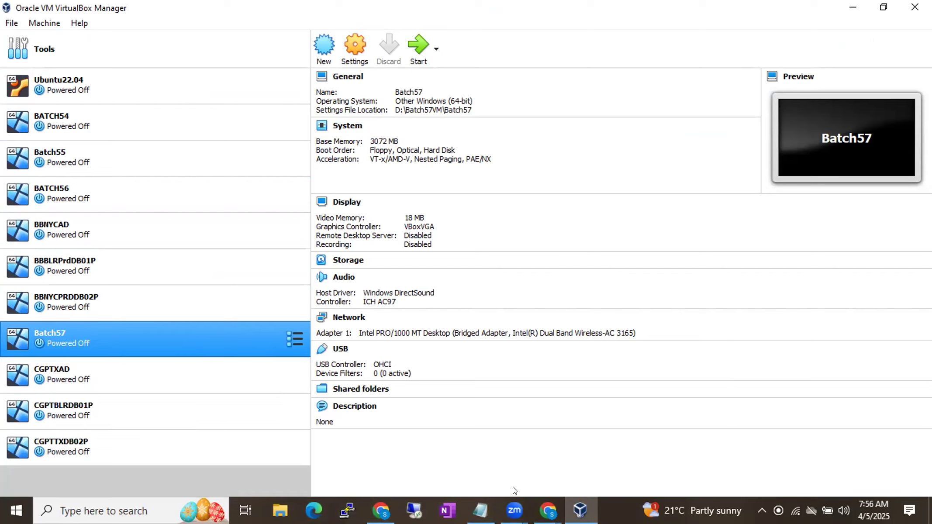
# Step: Switch to the B58 Running Notes document in Chrome and highlight the Oracle Virtual Box and Windows Server OS installation steps
pyautogui.click(548, 509)
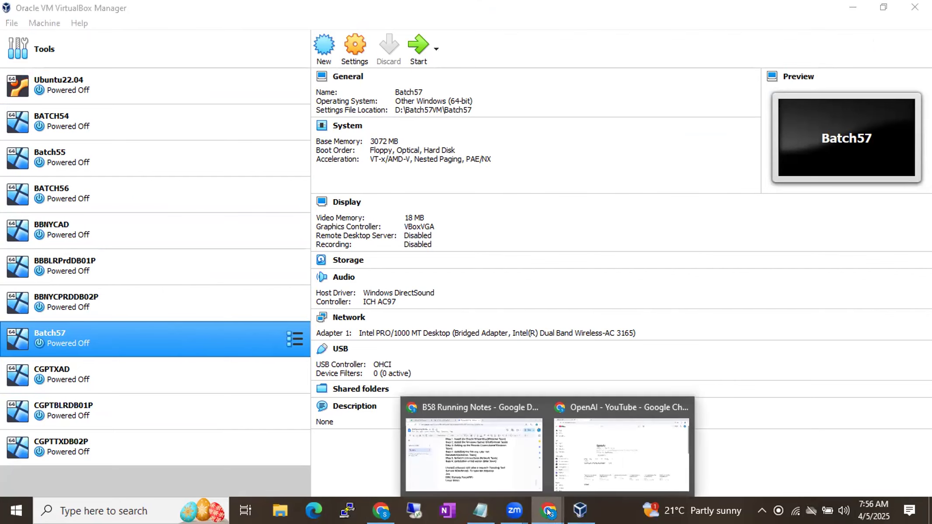
pyautogui.click(495, 458)
pyautogui.scroll(3, 342, 228)
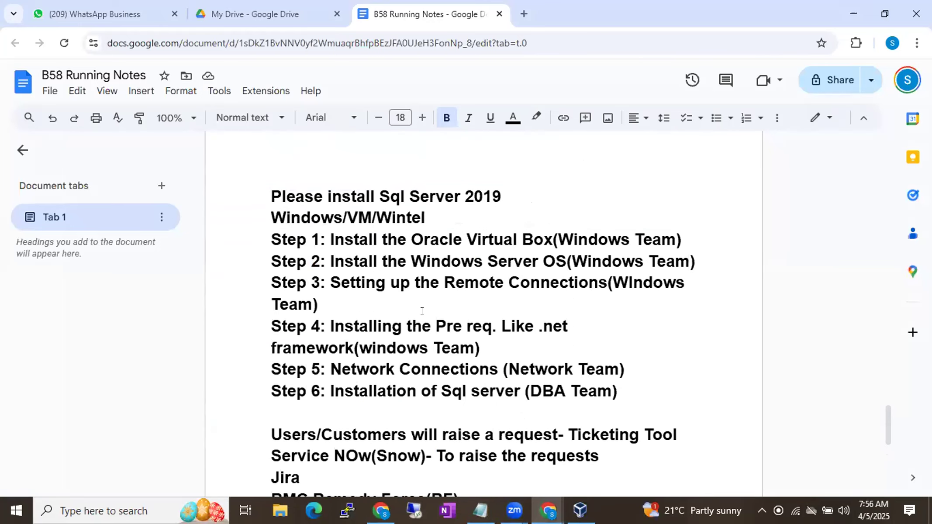
pyautogui.moveTo(344, 240); pyautogui.dragTo(583, 227)
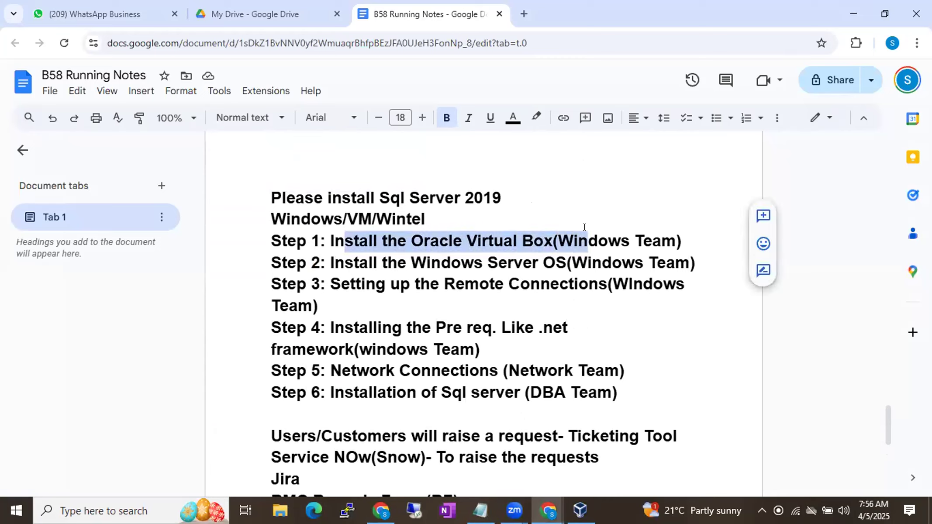
pyautogui.moveTo(326, 266); pyautogui.dragTo(564, 249)
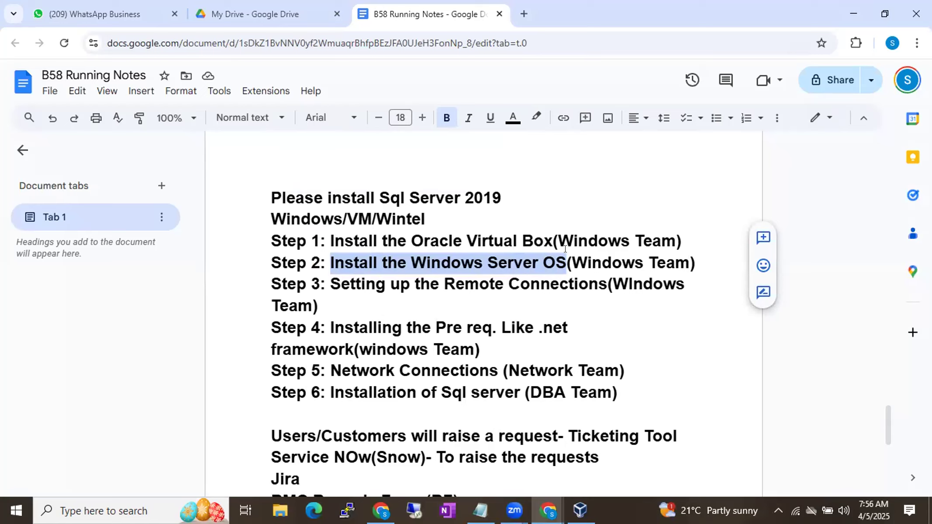
# Step: Insert the line "Step 2: Create the Virtual Machine" directly below Step 1 in the SQL Server 2019 installation list
pyautogui.click(697, 234)
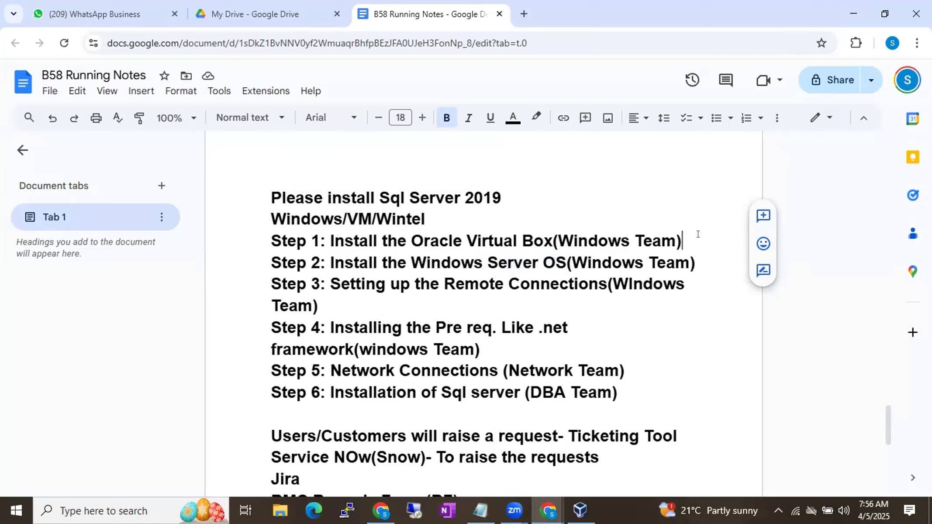
pyautogui.press('Return')
pyautogui.write('Step 2')
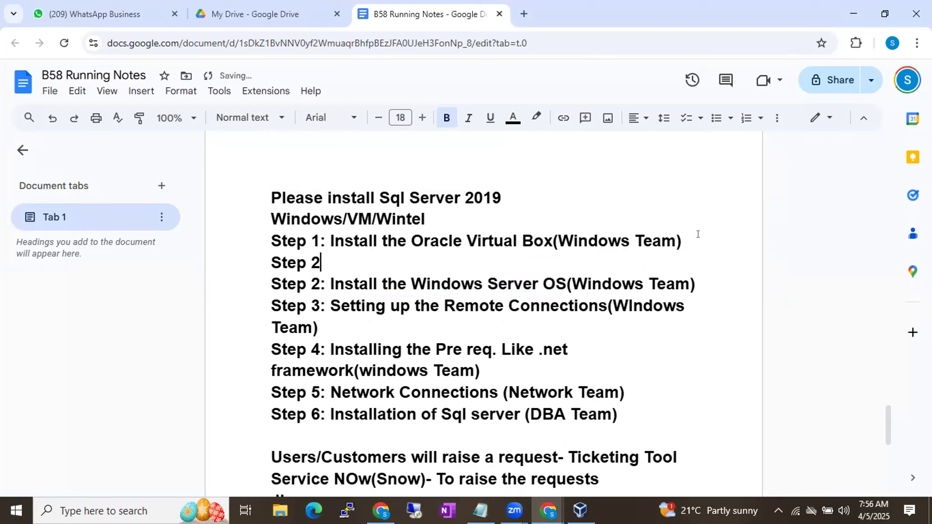
pyautogui.write(': Create the Vi')
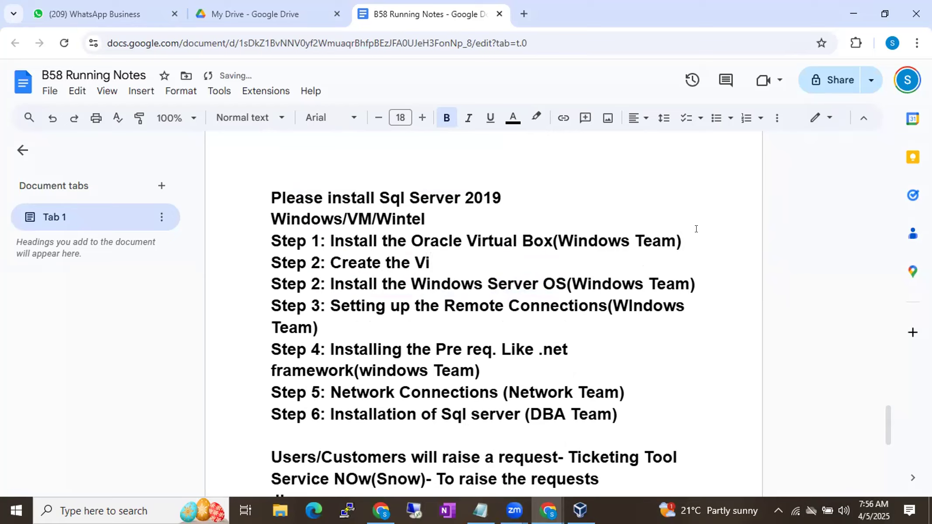
pyautogui.write('rtual ')
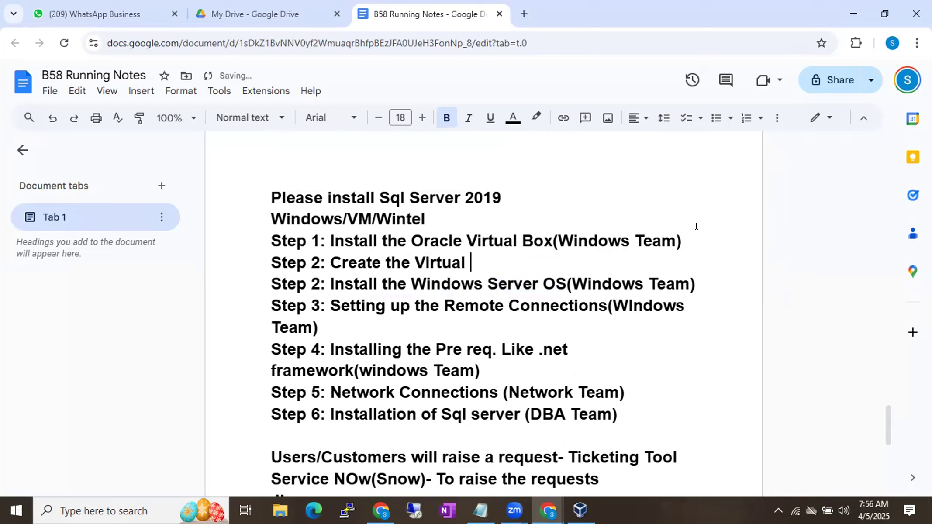
pyautogui.write('Machine')
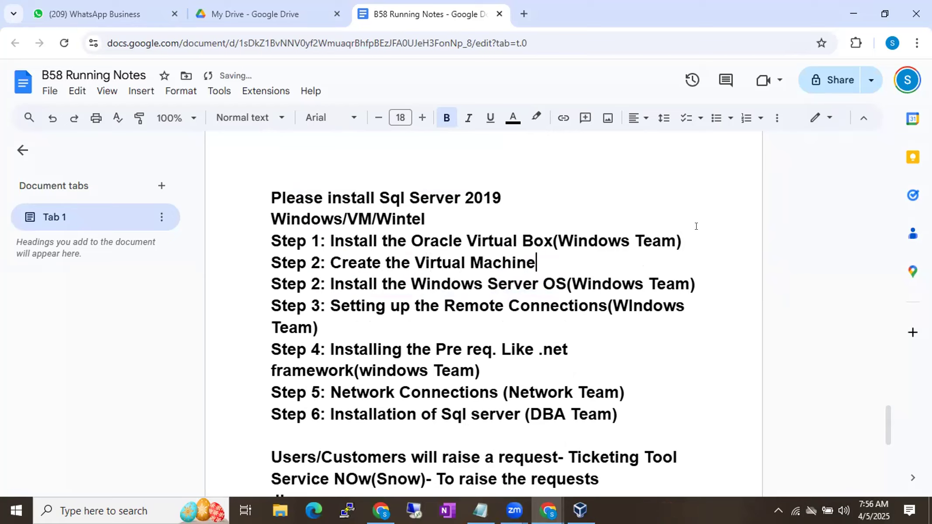
# Step: Renumber the five steps below the new line as Step 3 to Step 7, from Windows Server OS through Sql server installation
pyautogui.click(317, 283)
pyautogui.press('BackSpace')
pyautogui.write('3')
pyautogui.click(314, 305)
pyautogui.press('BackSpace')
pyautogui.write('4')
pyautogui.click(315, 348)
pyautogui.press('BackSpace')
pyautogui.write('5')
pyautogui.click(315, 392)
pyautogui.press('BackSpace')
pyautogui.write('6')
pyautogui.click(314, 411)
pyautogui.press('BackSpace')
pyautogui.write('7')
pyautogui.click(407, 414)
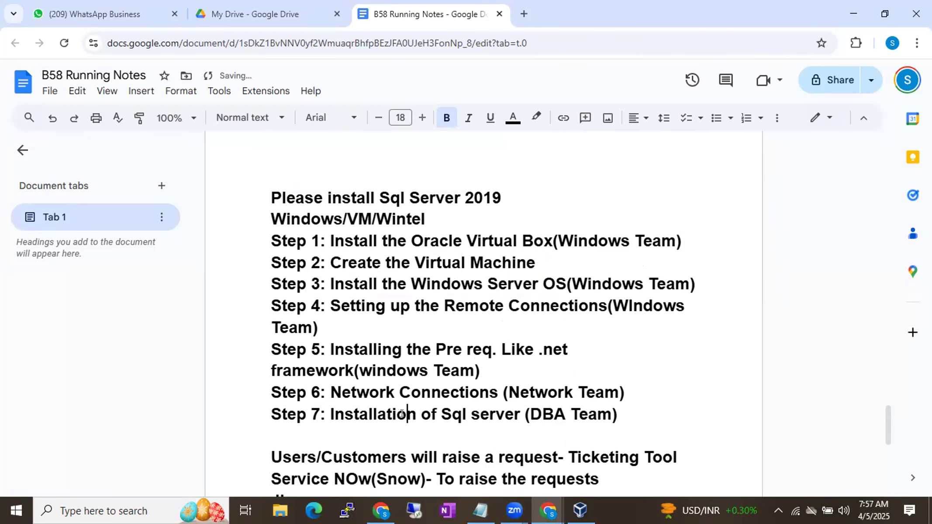
# Step: Switch to Oracle VM VirtualBox Manager and check the drives' free space in This PC, minimizing the folder window when done
pyautogui.click(580, 509)
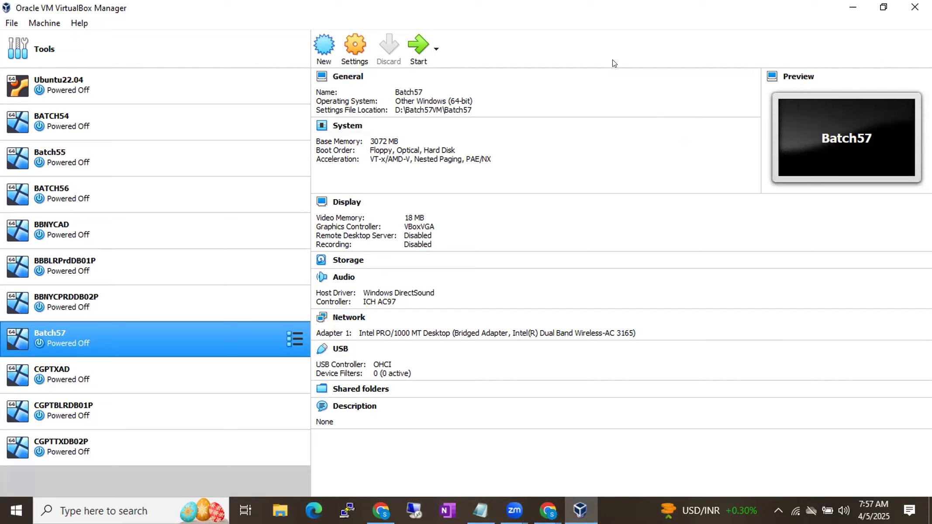
pyautogui.press('super+e')
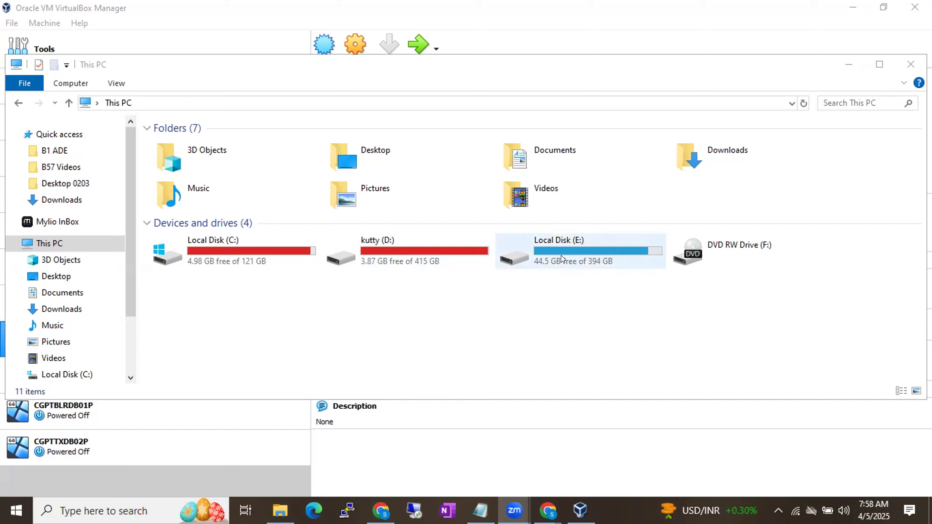
pyautogui.click(847, 66)
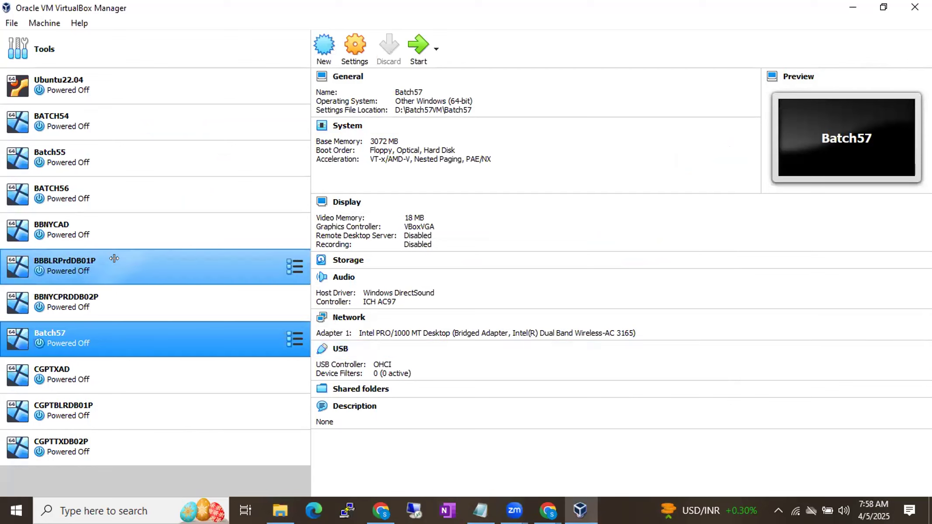
# Step: Inspect the Ubuntu22.04.vdi disk's size and location in the Ubuntu22.04 machine's storage settings, leaving the settings unchanged
pyautogui.click(85, 109)
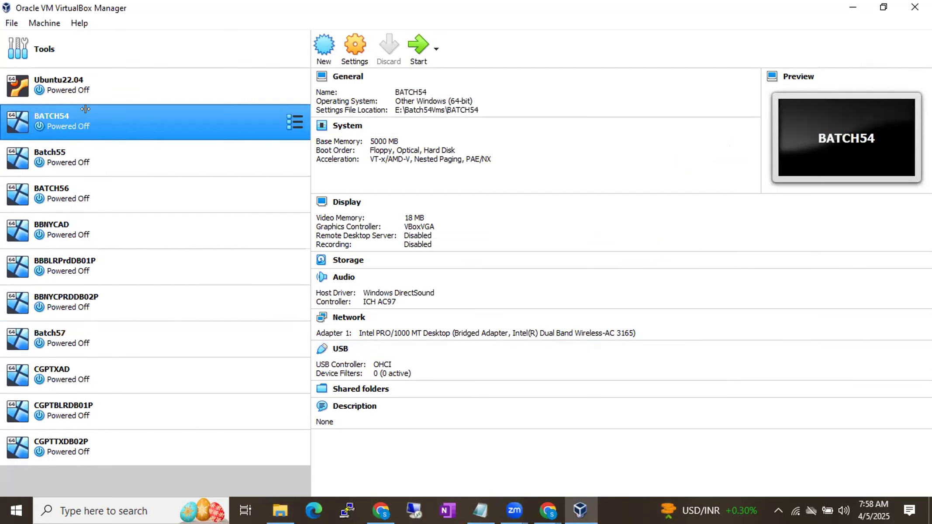
pyautogui.click(86, 83)
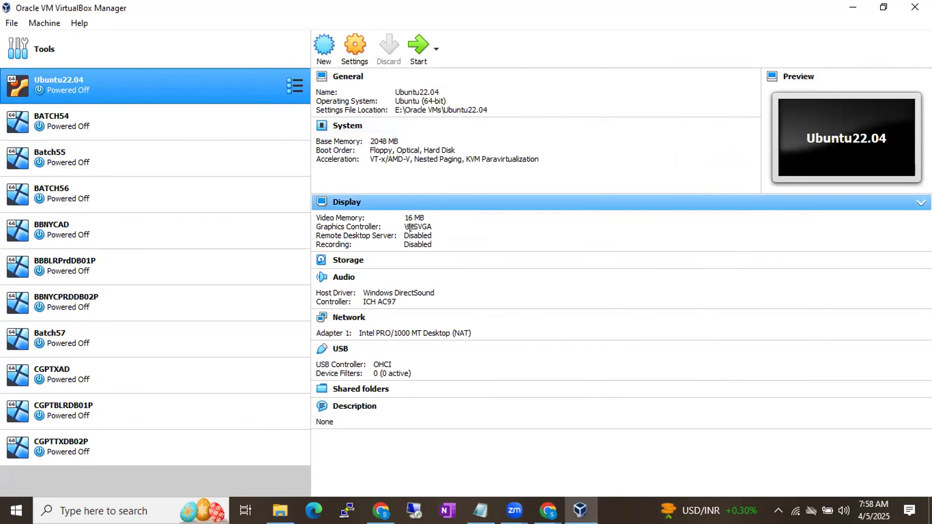
pyautogui.rightClick(137, 87)
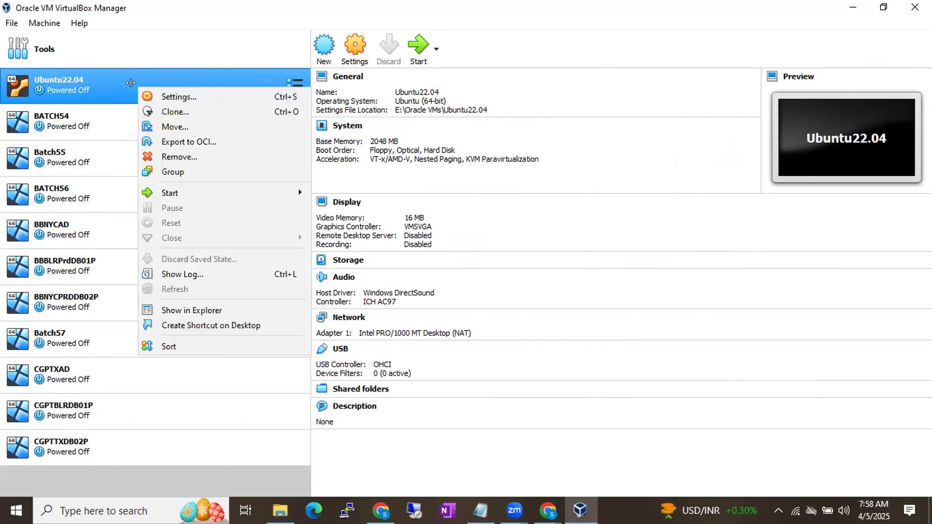
pyautogui.click(194, 86)
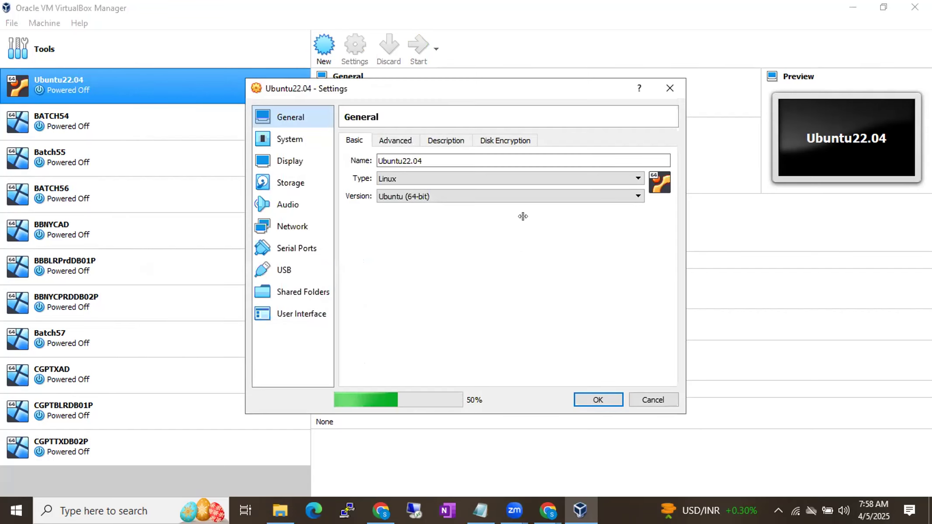
pyautogui.click(288, 181)
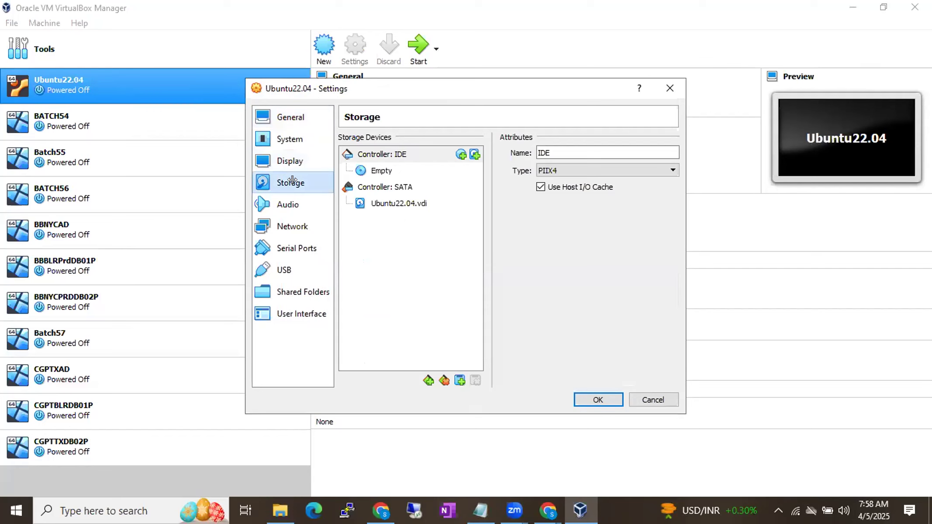
pyautogui.click(376, 202)
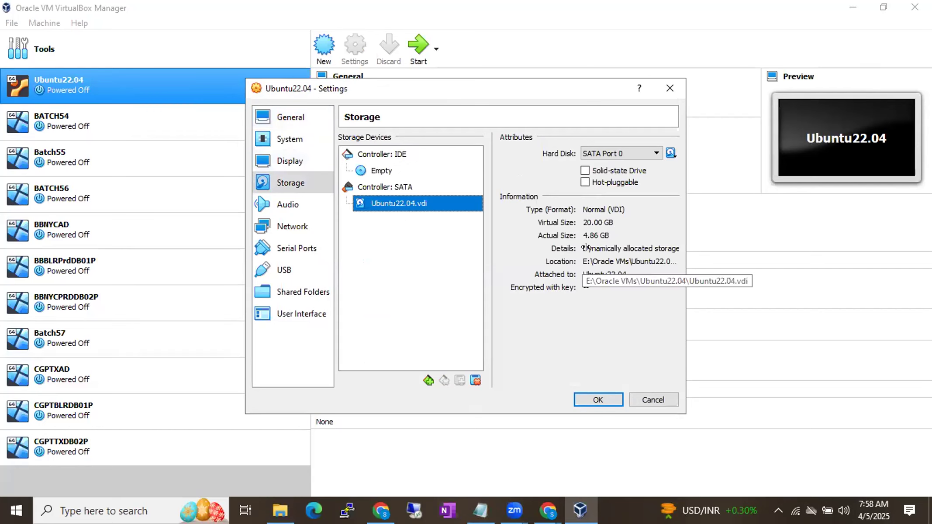
pyautogui.click(641, 398)
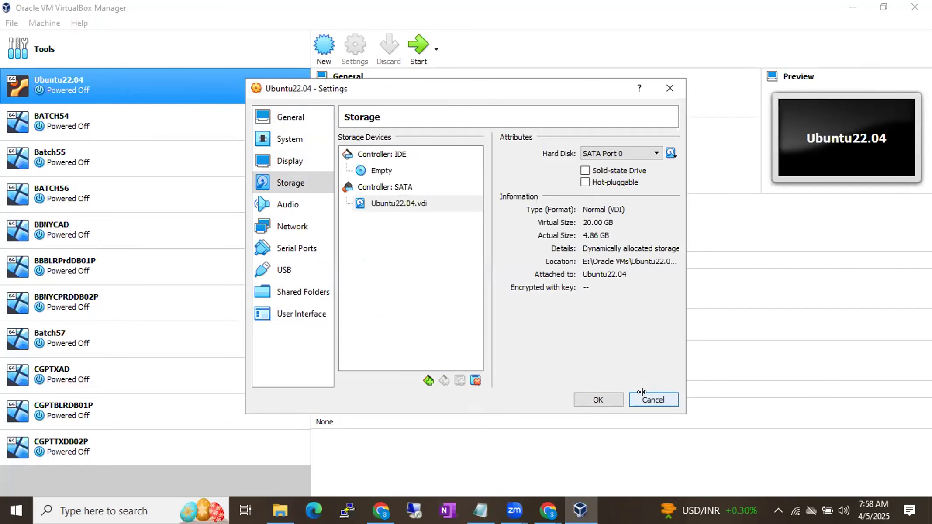
# Step: Remove the Ubuntu22.04 virtual machine and delete all its files from the hard disk
pyautogui.rightClick(90, 85)
pyautogui.click(119, 149)
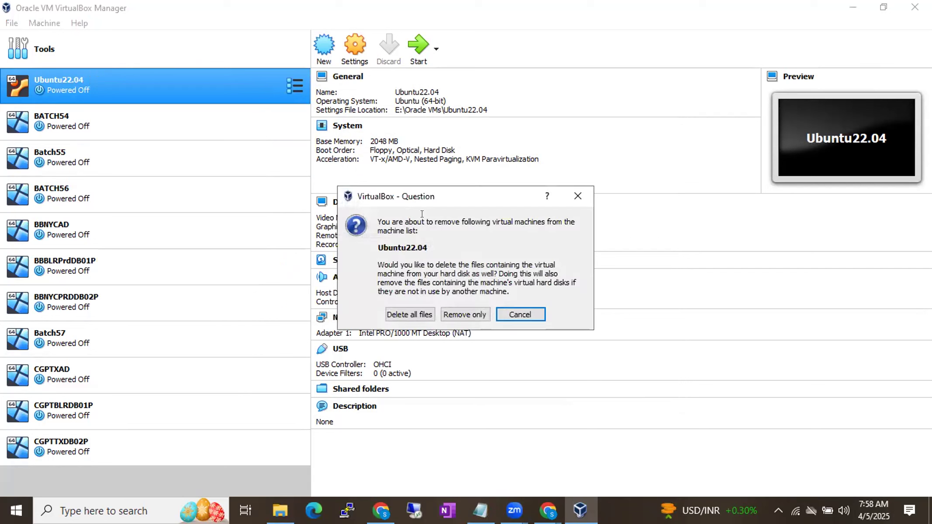
pyautogui.click(407, 311)
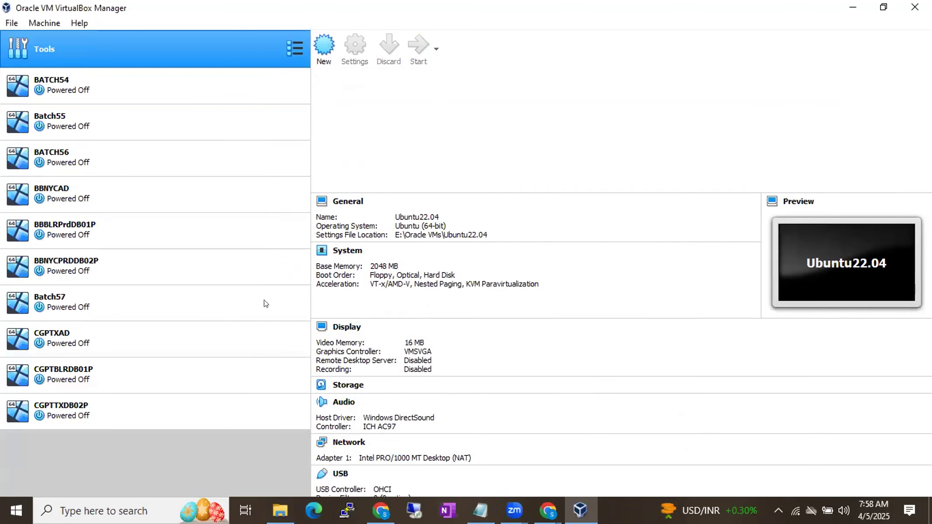
# Step: Compare the details of the BATCH54, Batch55, BATCH56 and Batch57 virtual machines
pyautogui.click(79, 89)
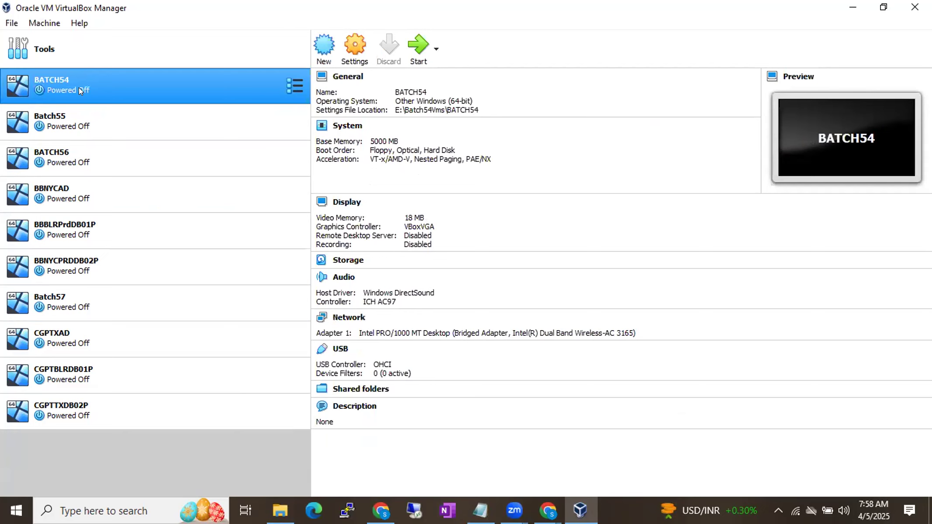
pyautogui.click(77, 124)
pyautogui.click(81, 158)
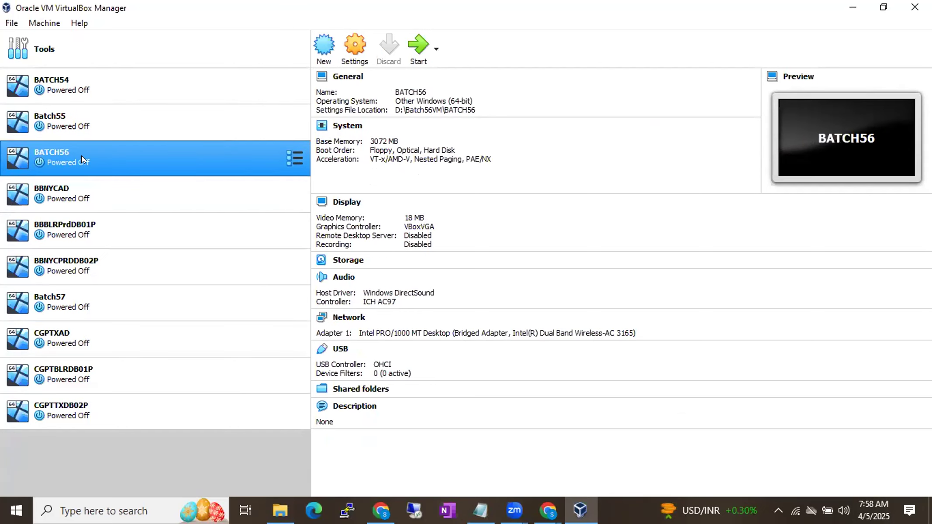
pyautogui.click(86, 297)
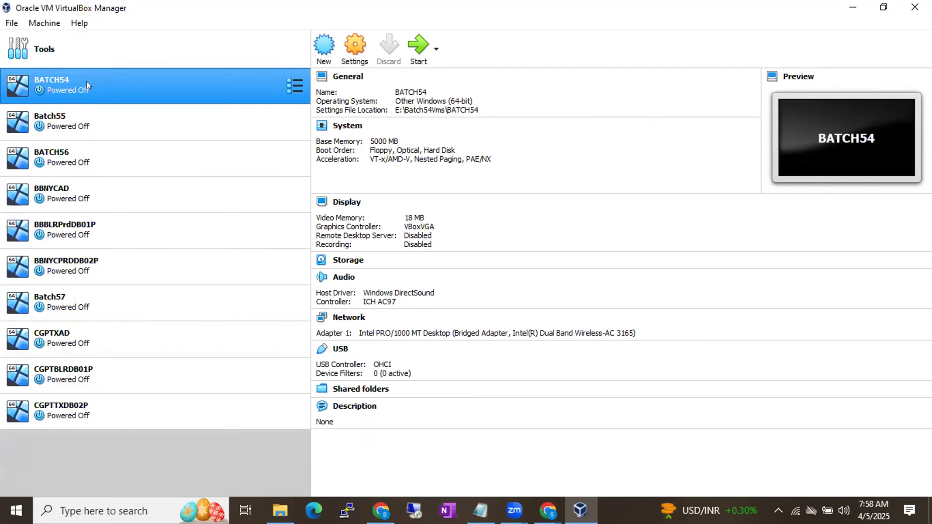
pyautogui.click(87, 114)
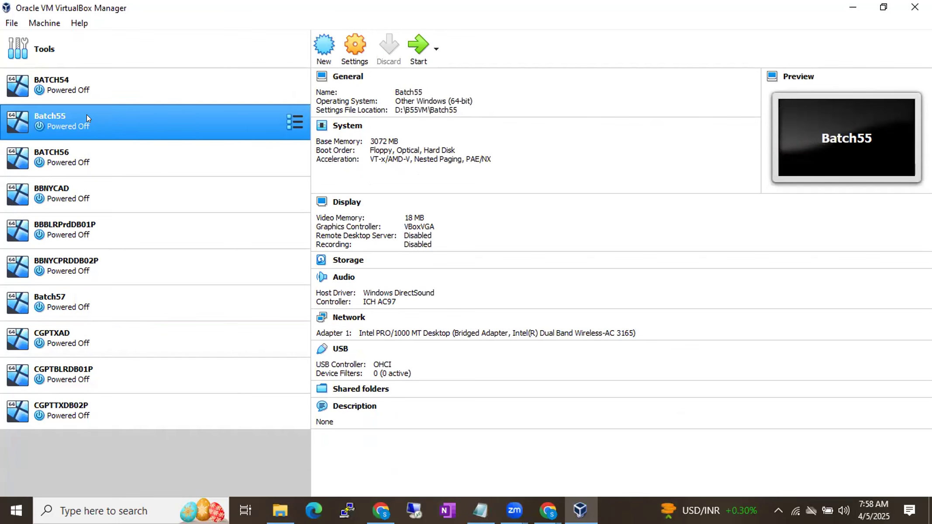
pyautogui.click(69, 89)
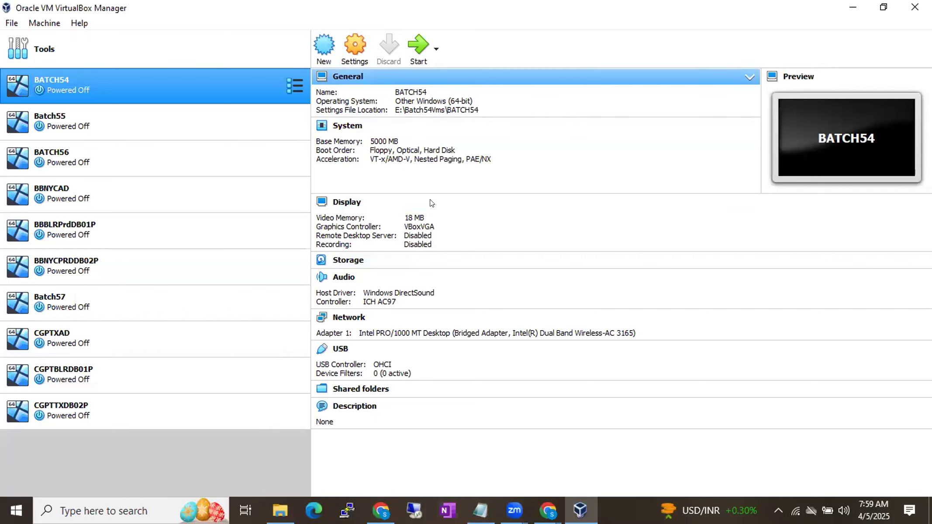
# Step: Refresh This PC in File Explorer to check the free space on Local Disk (E:), then minimize the window
pyautogui.click(279, 510)
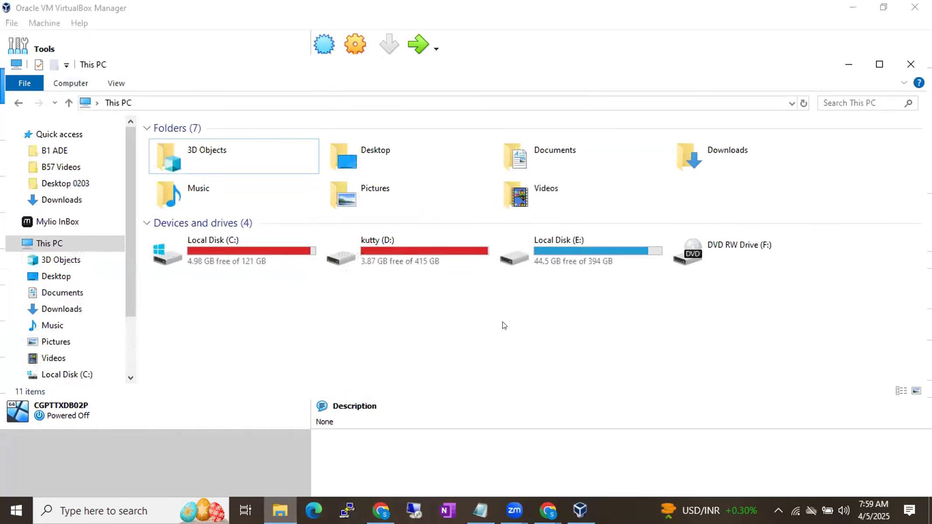
pyautogui.click(802, 103)
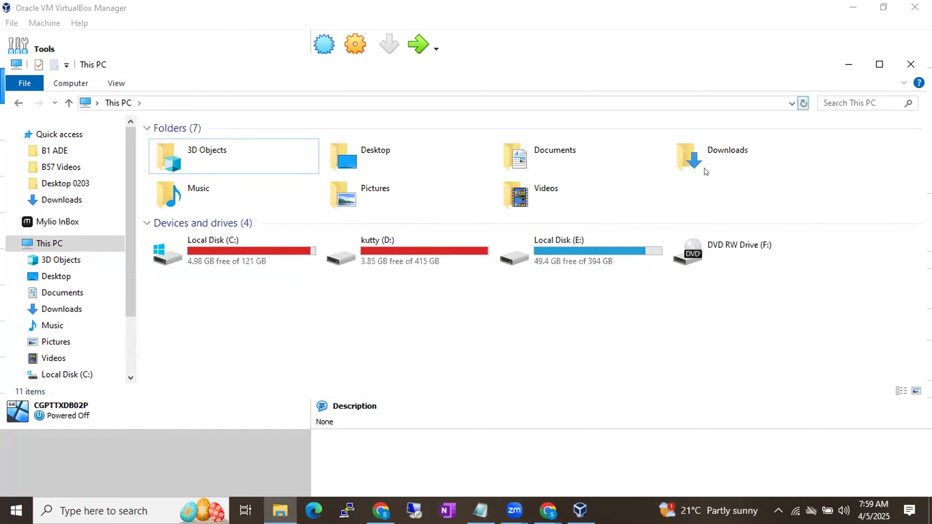
pyautogui.click(573, 269)
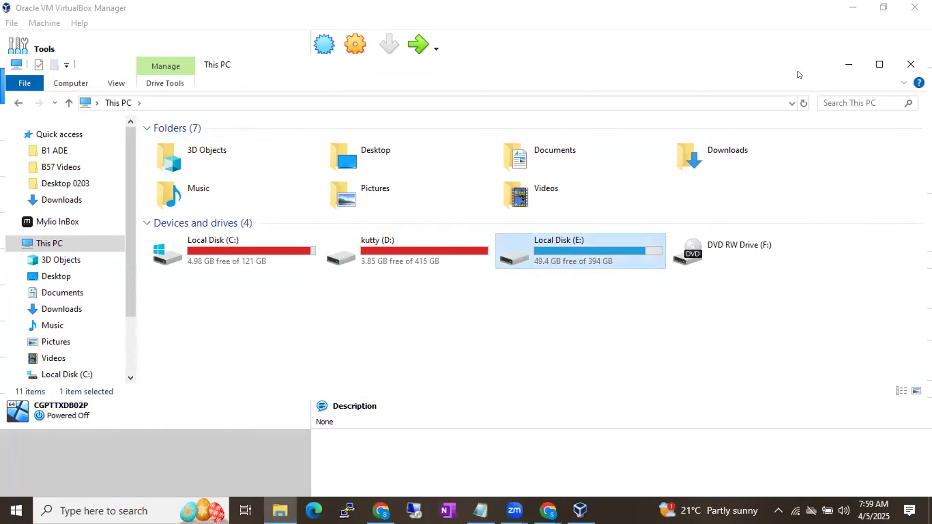
pyautogui.click(848, 65)
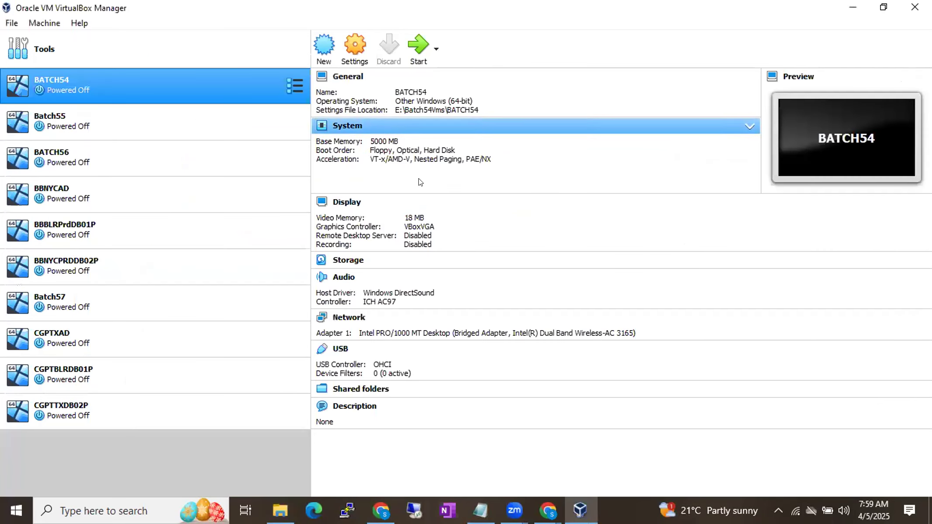
# Step: Review the details of the Batch57, BBBLRPrdDB01P, BBNYCPRDDB02P and BBNYCAD virtual machines
pyautogui.click(143, 302)
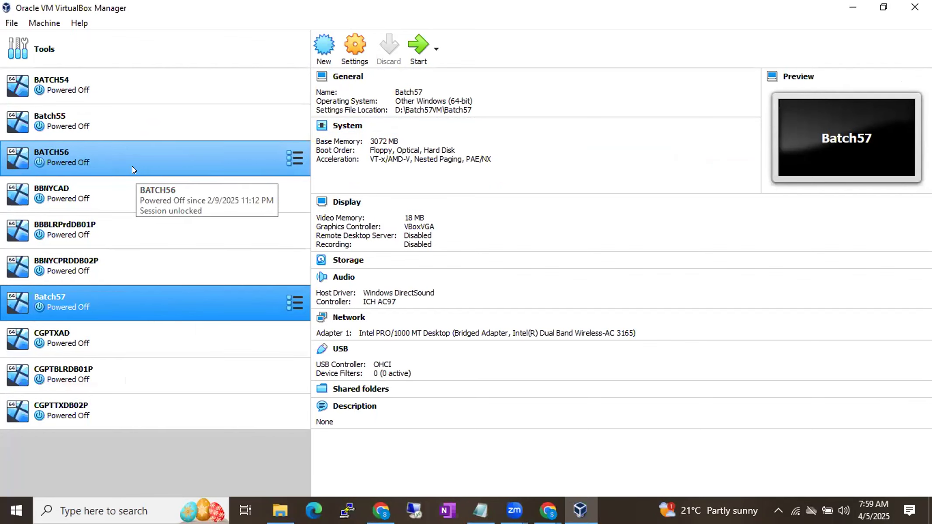
pyautogui.click(132, 213)
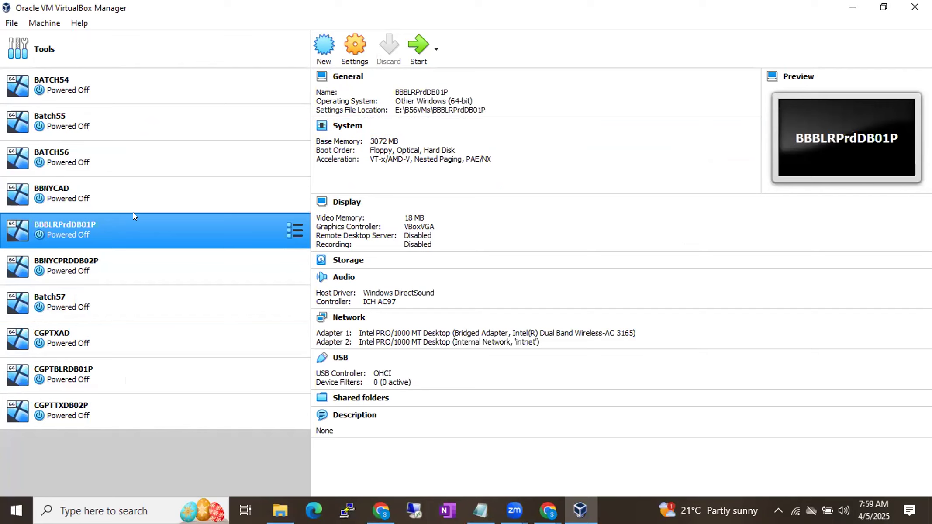
pyautogui.click(133, 209)
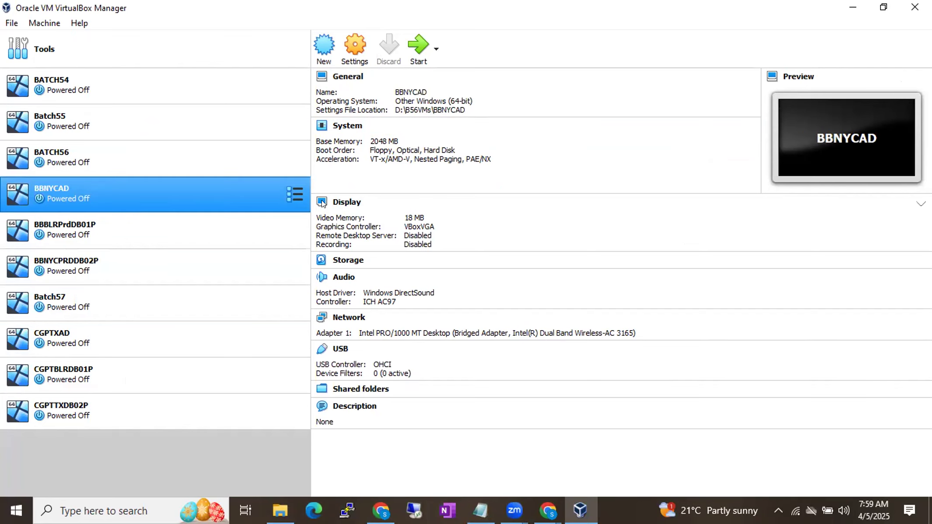
pyautogui.click(104, 233)
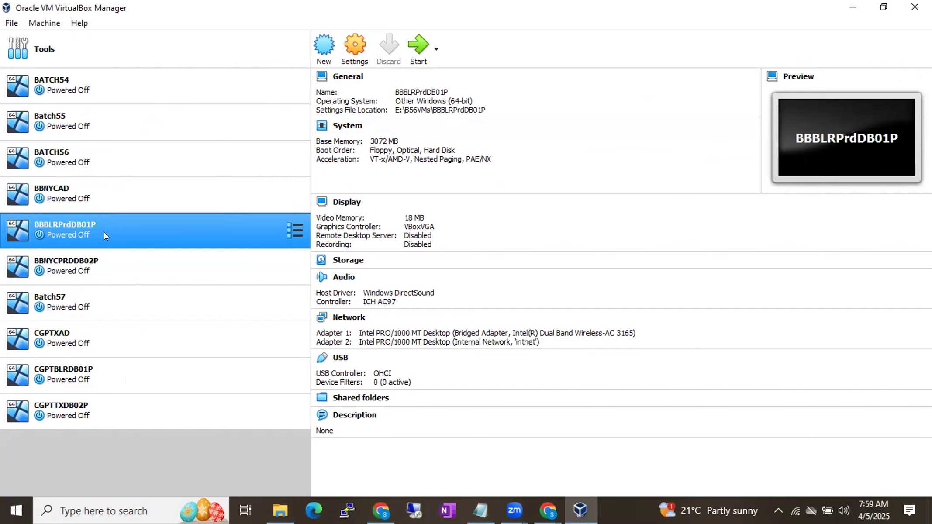
pyautogui.click(180, 258)
pyautogui.click(179, 191)
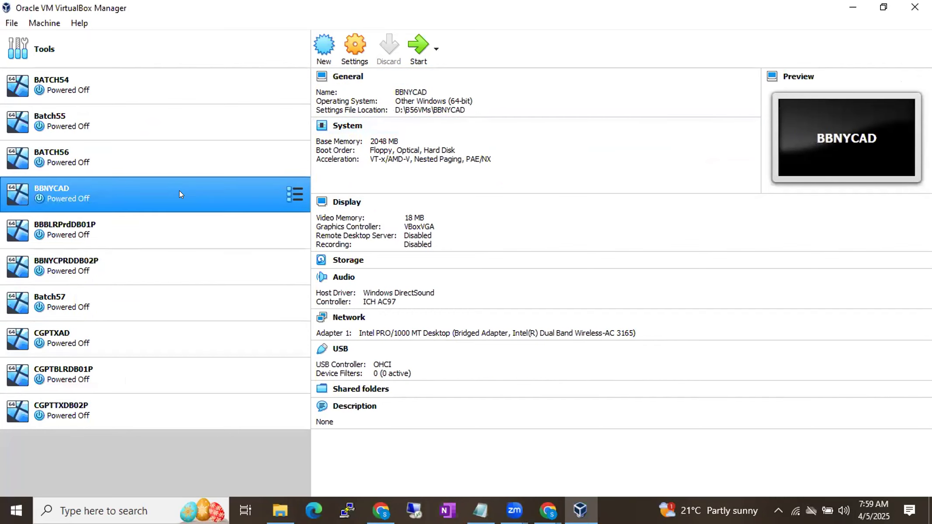
# Step: Remove the BBNYCAD and BATCH56 virtual machines and delete all their files from the hard disk
pyautogui.rightClick(179, 191)
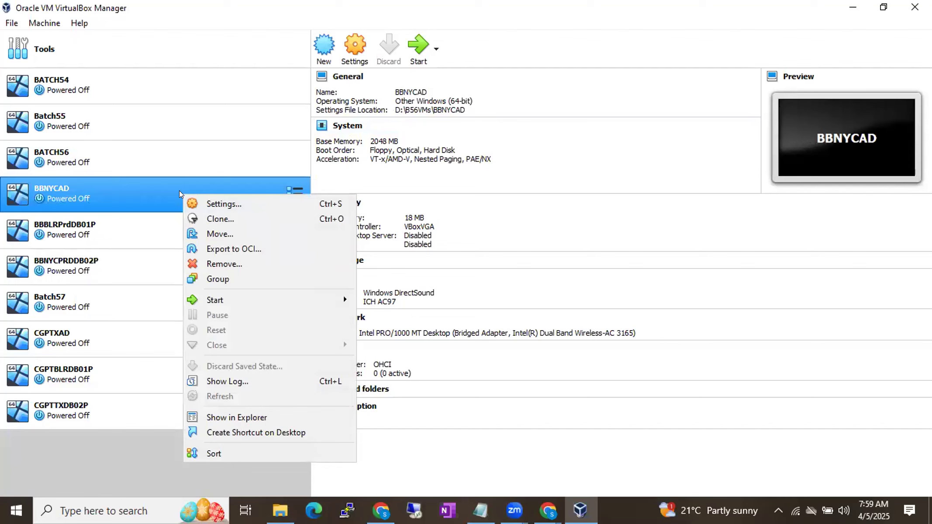
pyautogui.click(224, 264)
pyautogui.click(406, 309)
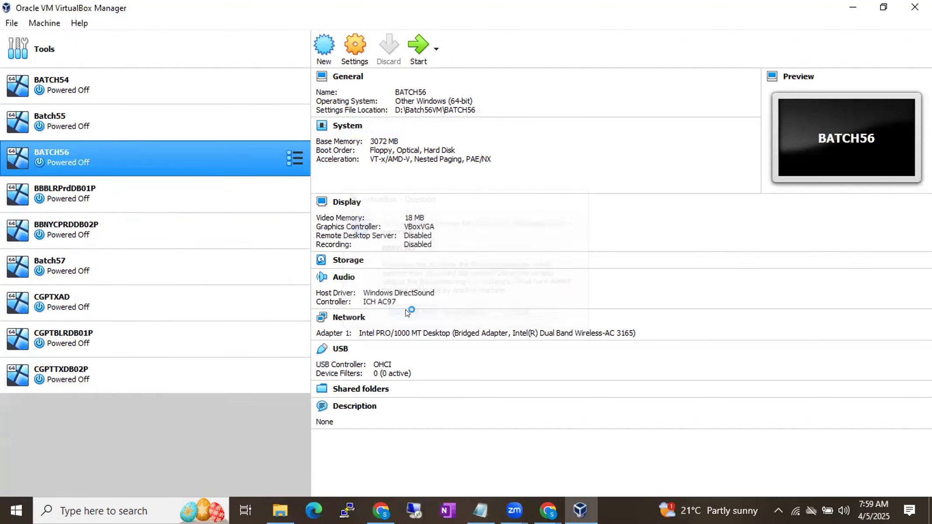
pyautogui.rightClick(145, 147)
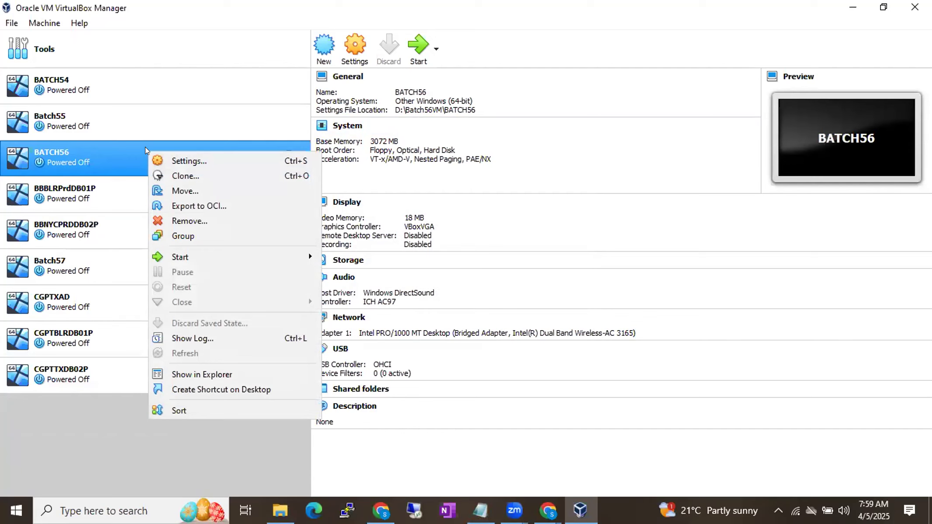
pyautogui.click(181, 216)
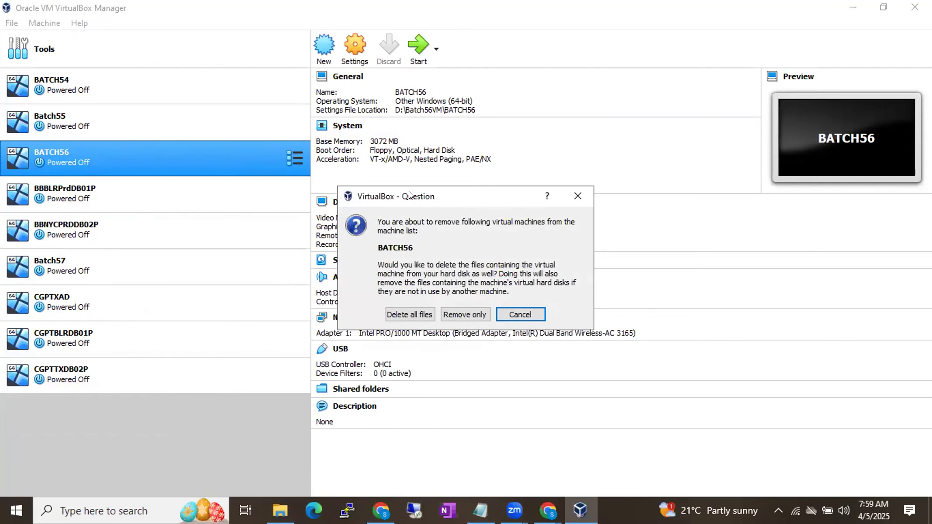
pyautogui.click(416, 310)
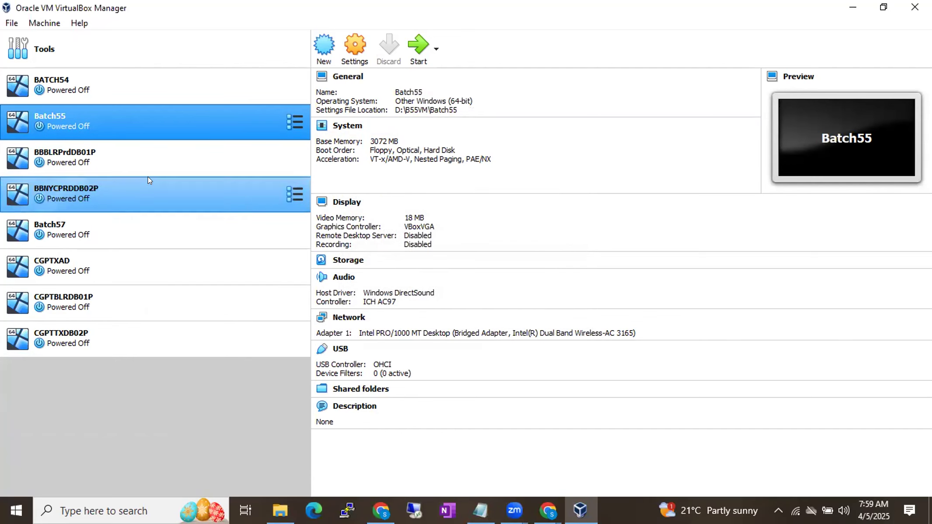
# Step: Remove the BBBLRPrdDB01P virtual machine and delete all its files from the hard disk
pyautogui.click(87, 153)
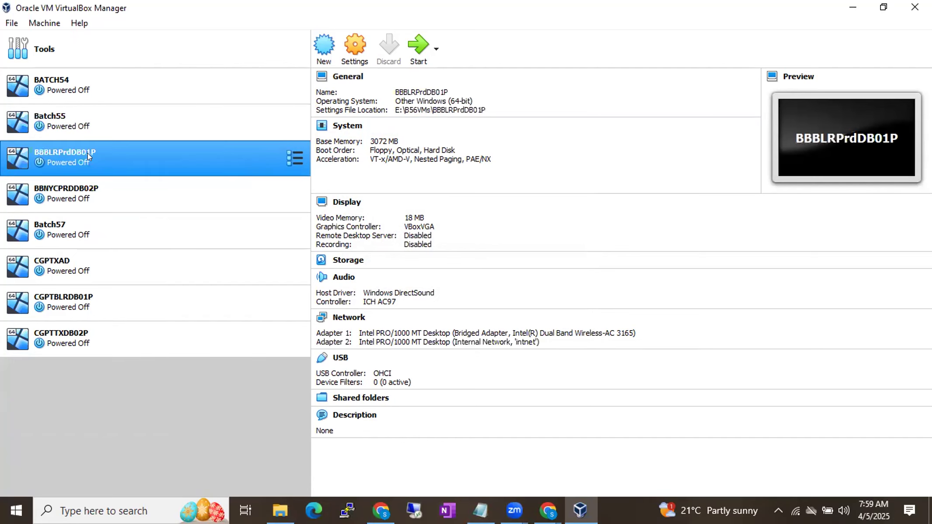
pyautogui.rightClick(87, 152)
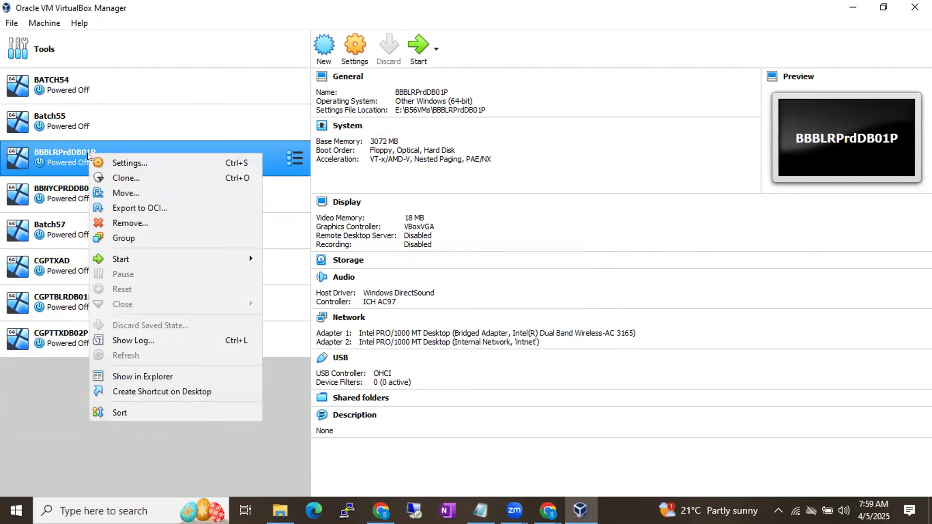
pyautogui.click(132, 223)
pyautogui.click(416, 314)
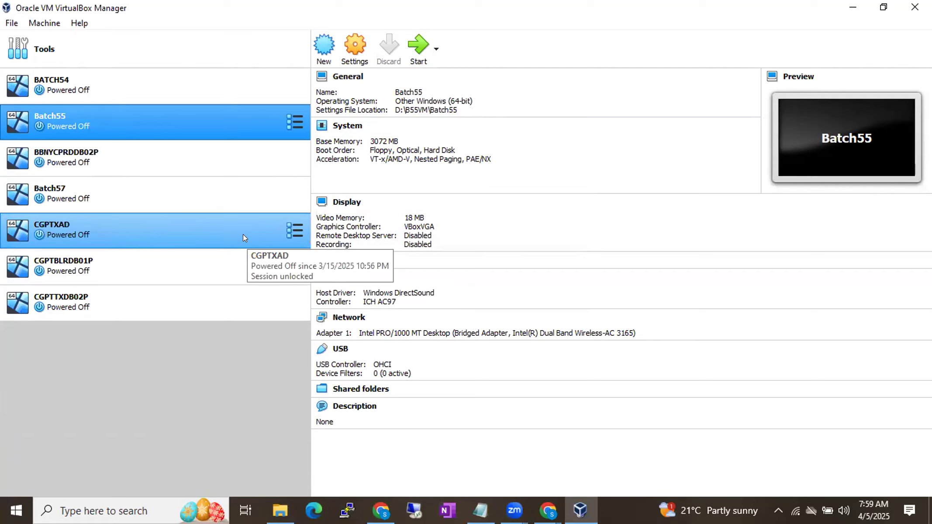
# Step: Remove the BBNYCPRDDB02P virtual machine and delete all its files from the hard disk
pyautogui.click(185, 165)
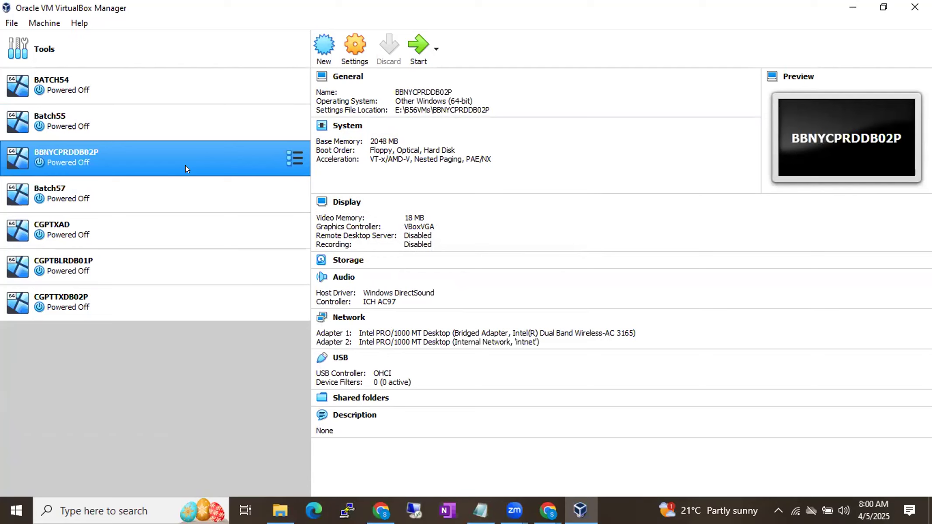
pyautogui.rightClick(186, 168)
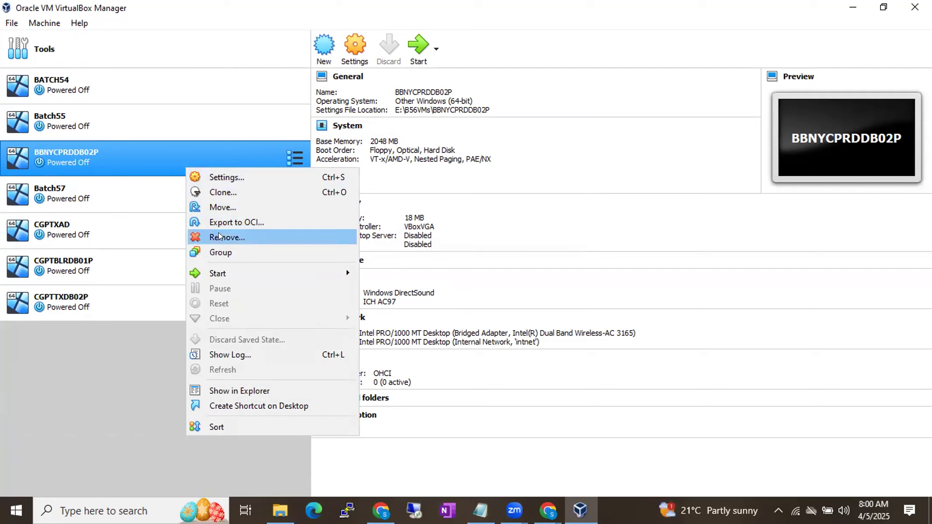
pyautogui.click(122, 391)
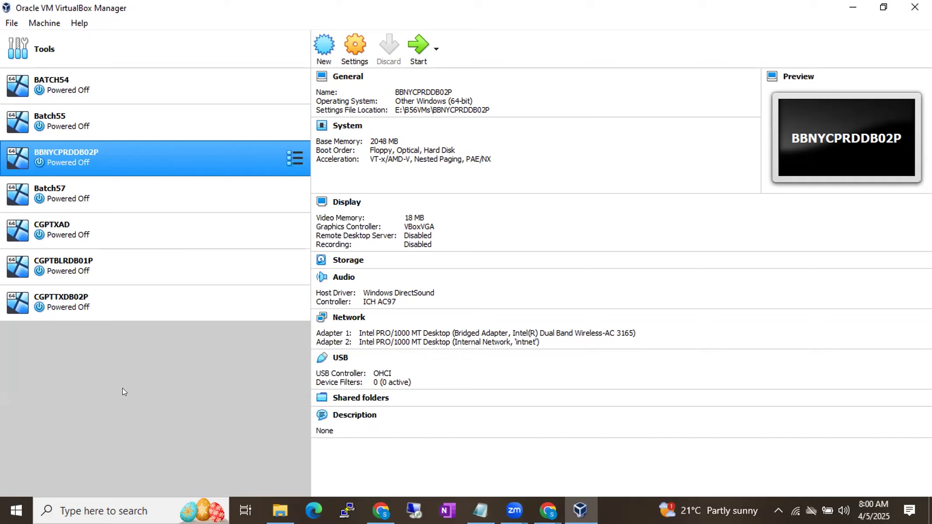
pyautogui.rightClick(102, 163)
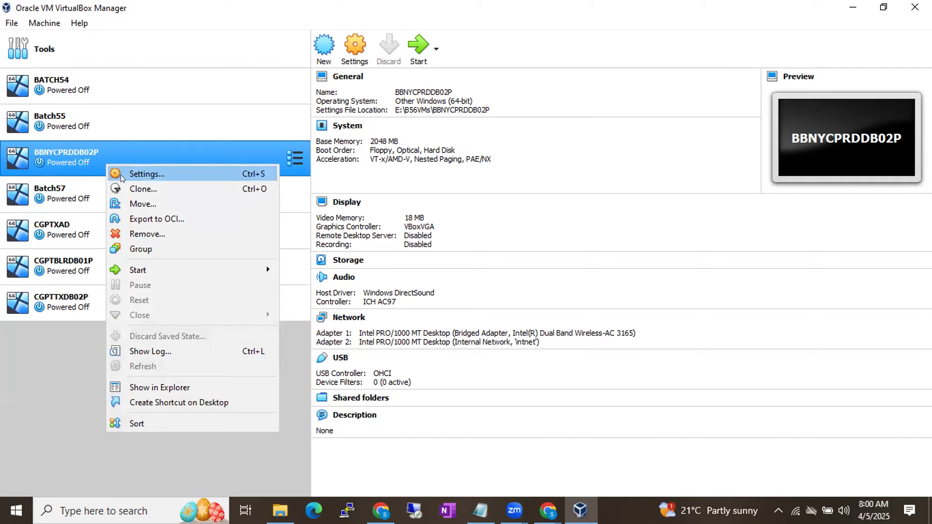
pyautogui.click(123, 234)
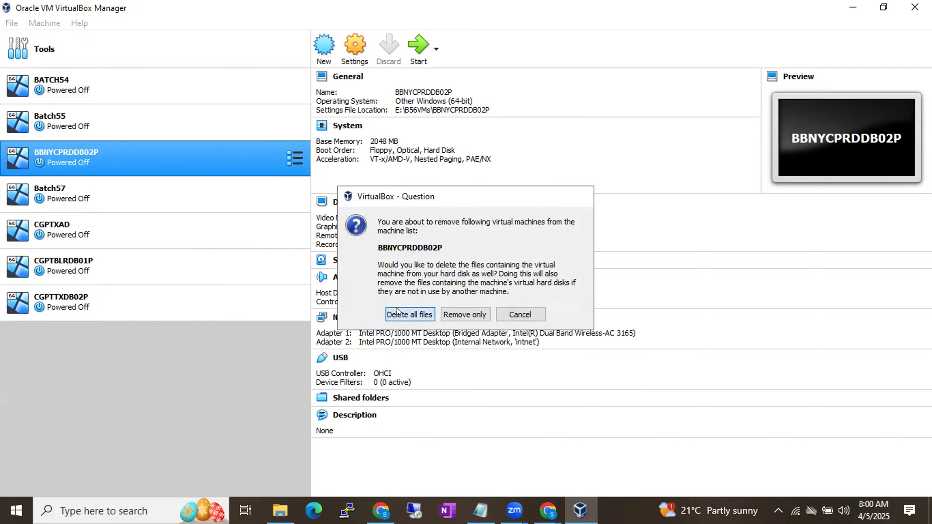
pyautogui.click(397, 309)
# Step: Refresh This PC in File Explorer to check the free space on the D: and E: drives, then minimize the window
pyautogui.click(275, 509)
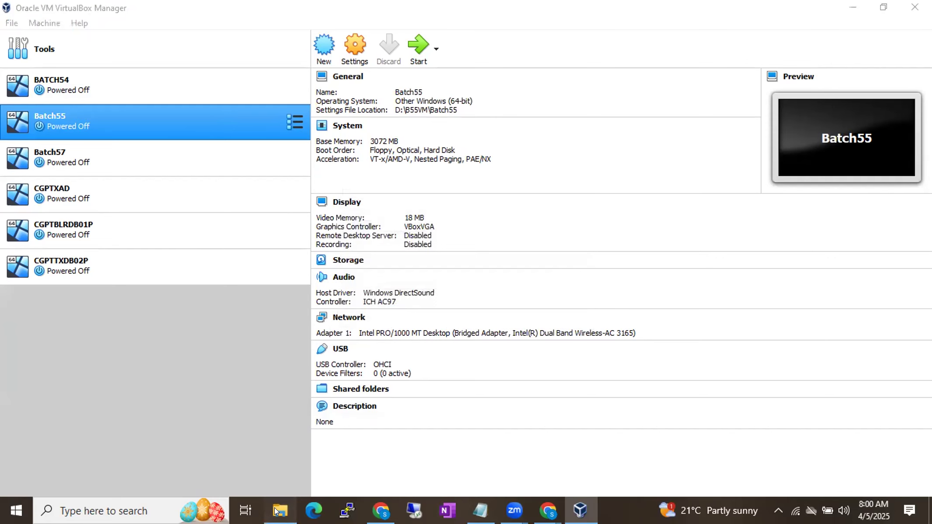
pyautogui.click(803, 103)
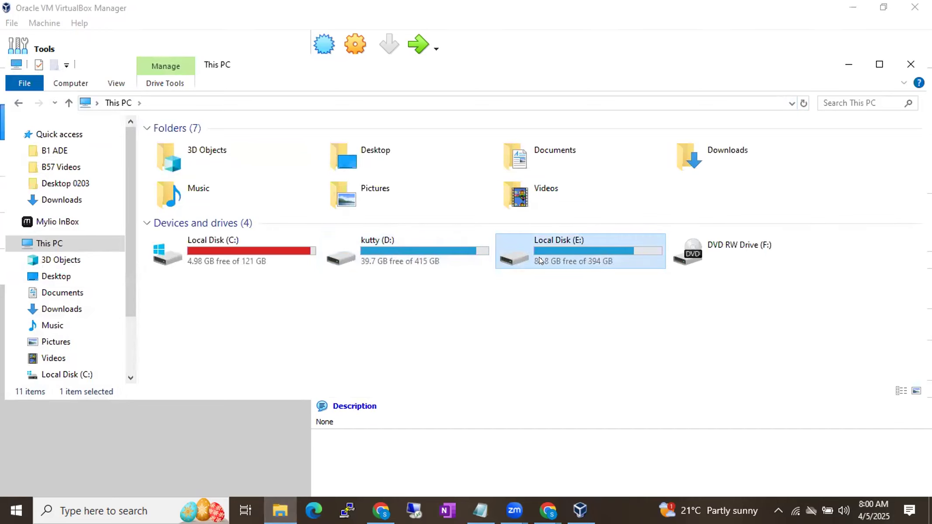
pyautogui.click(437, 245)
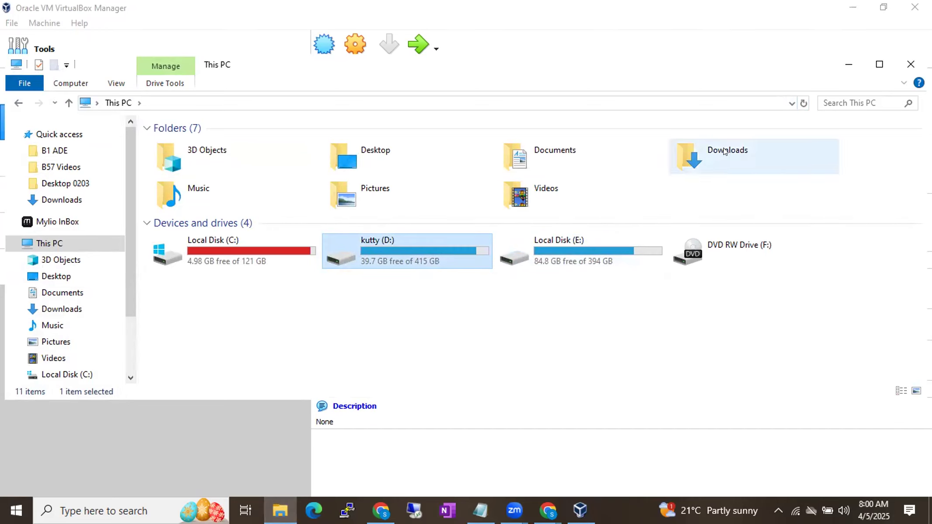
pyautogui.click(840, 60)
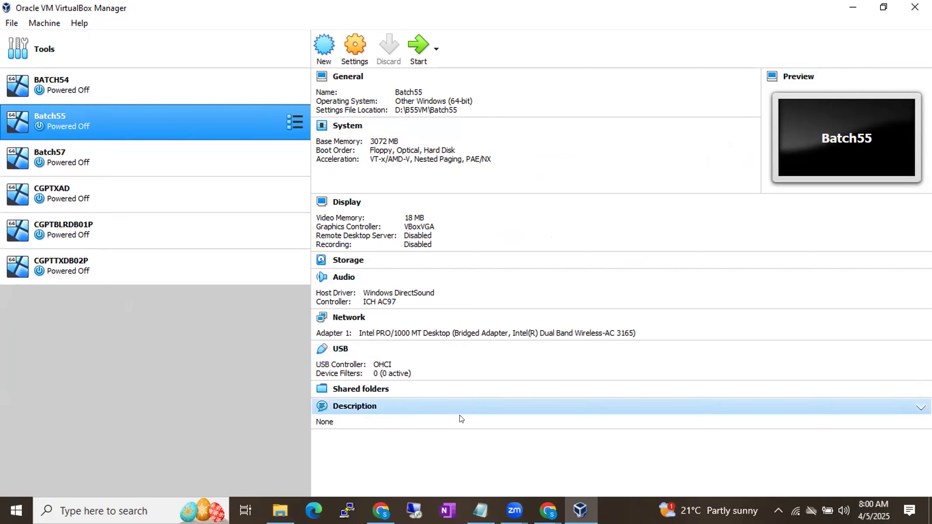
# Step: Create a folder named B58 VM on Local Disk (E:) in File Explorer, then minimize the window
pyautogui.click(279, 508)
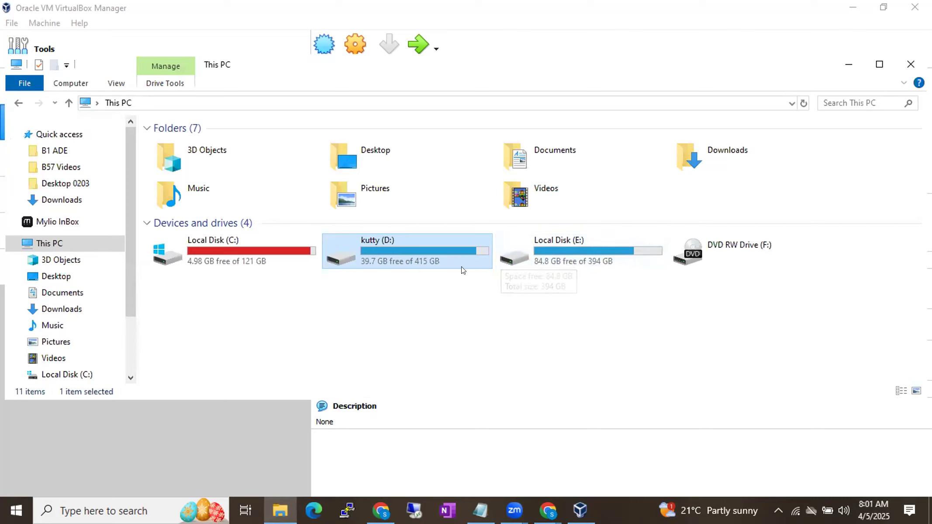
pyautogui.click(568, 258)
pyautogui.doubleClick(567, 257)
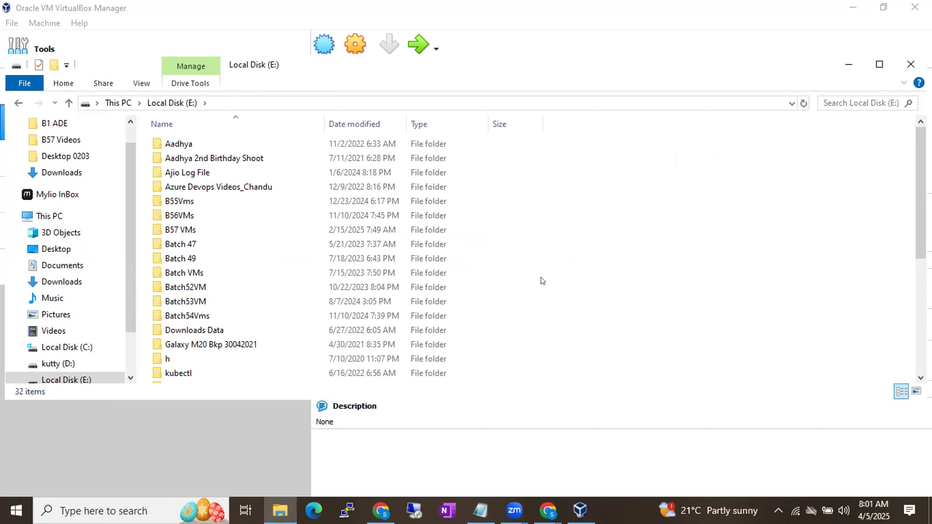
pyautogui.hotkey('ctrl', 'shift', 'n')
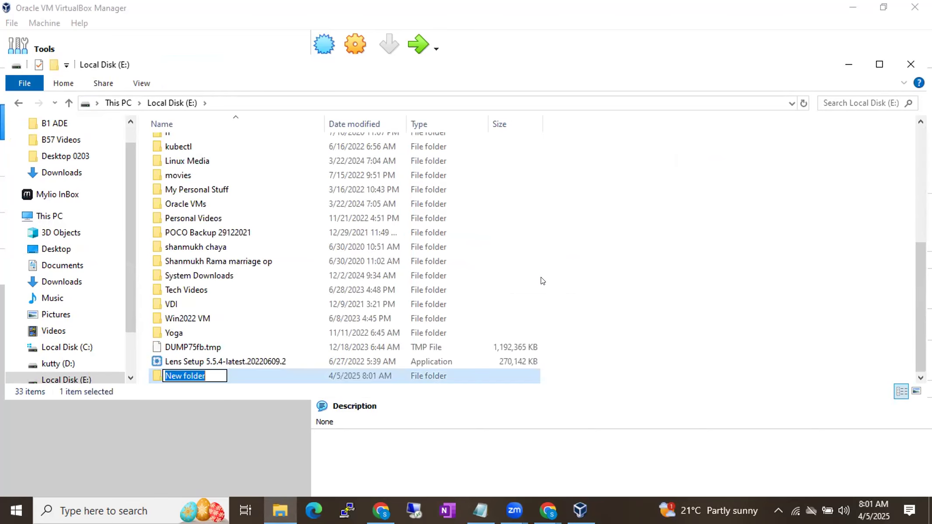
pyautogui.write('B')
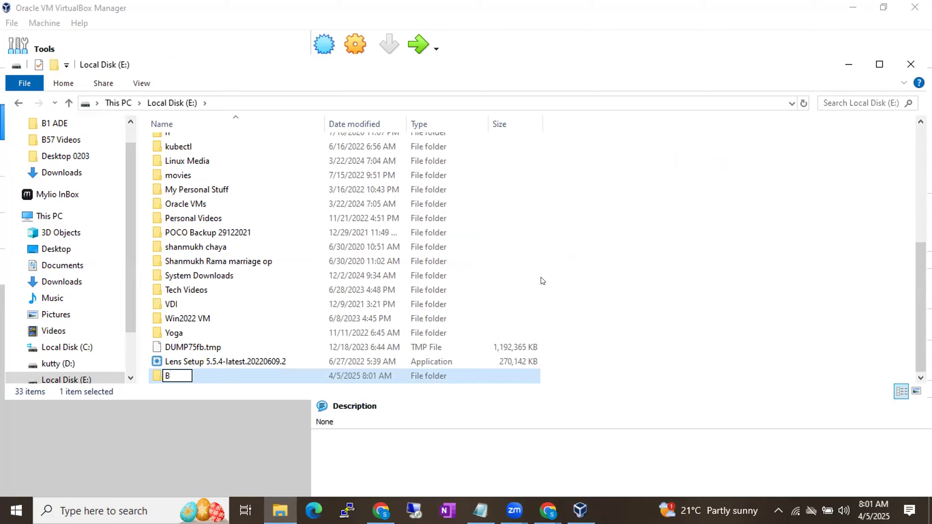
pyautogui.write('58 VM')
pyautogui.press('Return')
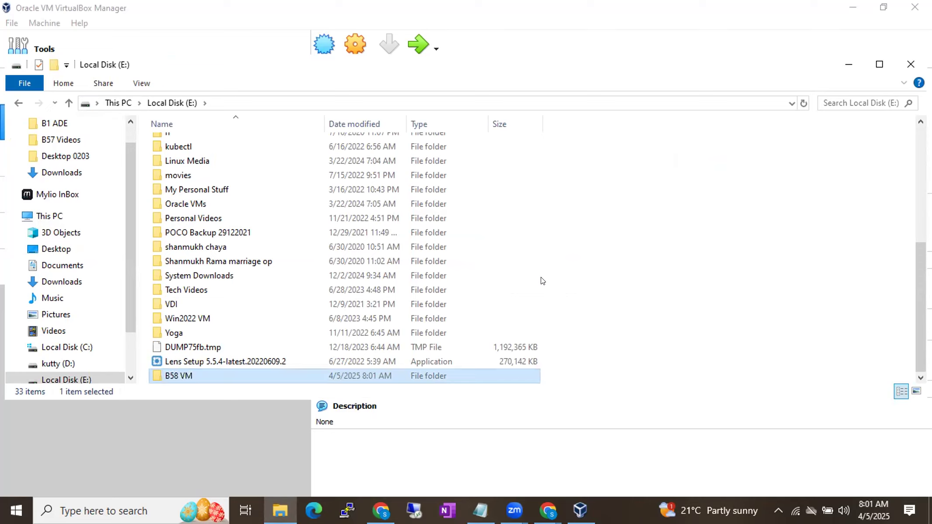
pyautogui.click(839, 62)
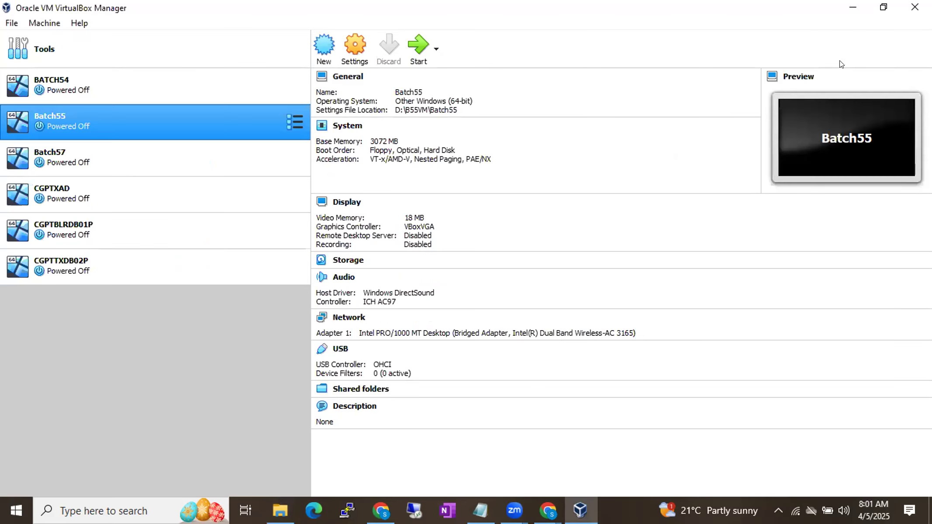
# Step: Start creating a new virtual machine and name it Batch58
pyautogui.click(417, 62)
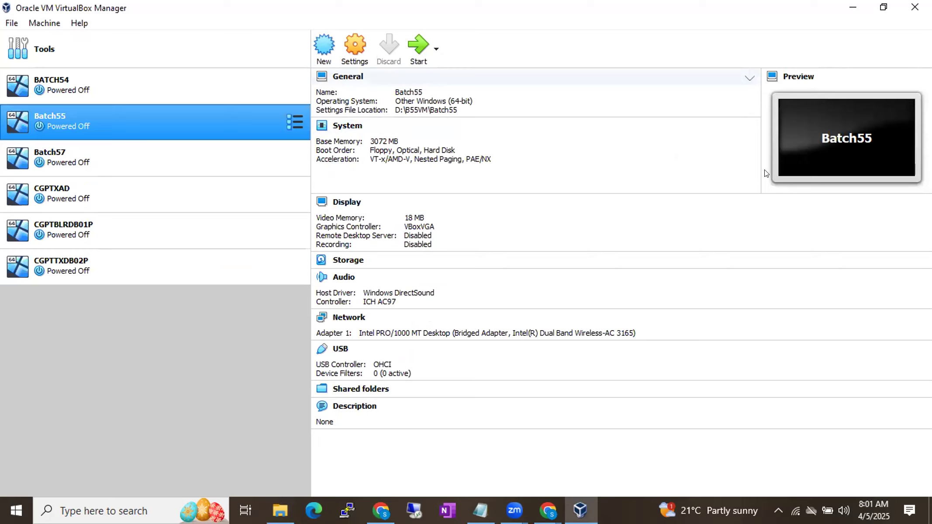
pyautogui.click(213, 322)
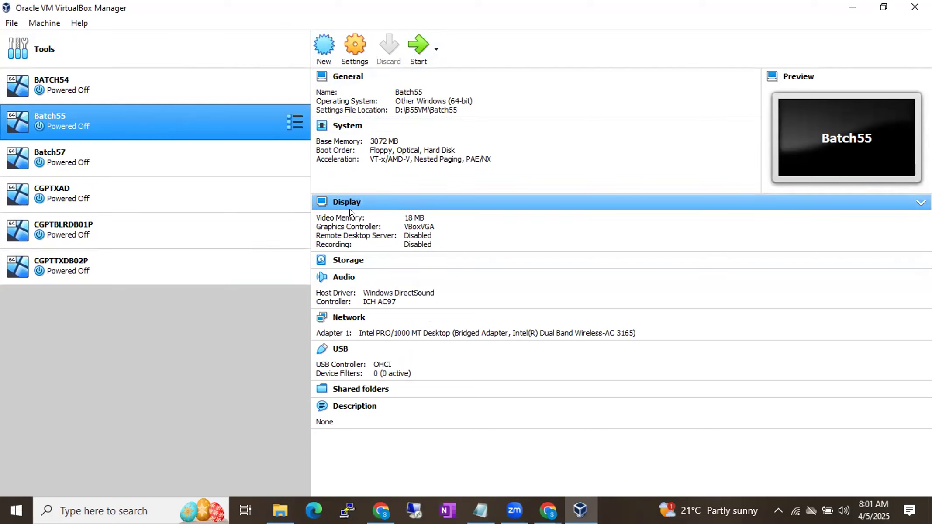
pyautogui.click(323, 52)
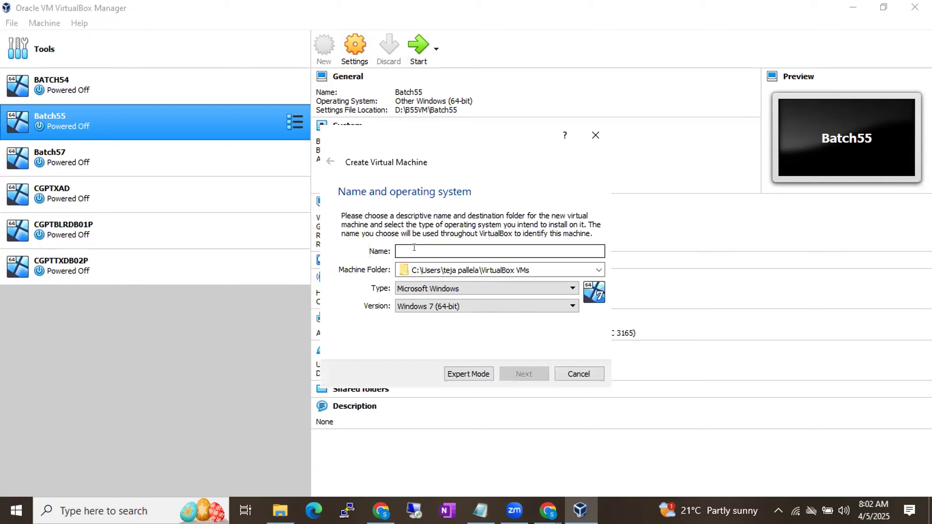
pyautogui.write('B58')
pyautogui.press('BackSpace')
pyautogui.press('BackSpace')
pyautogui.write('atch')
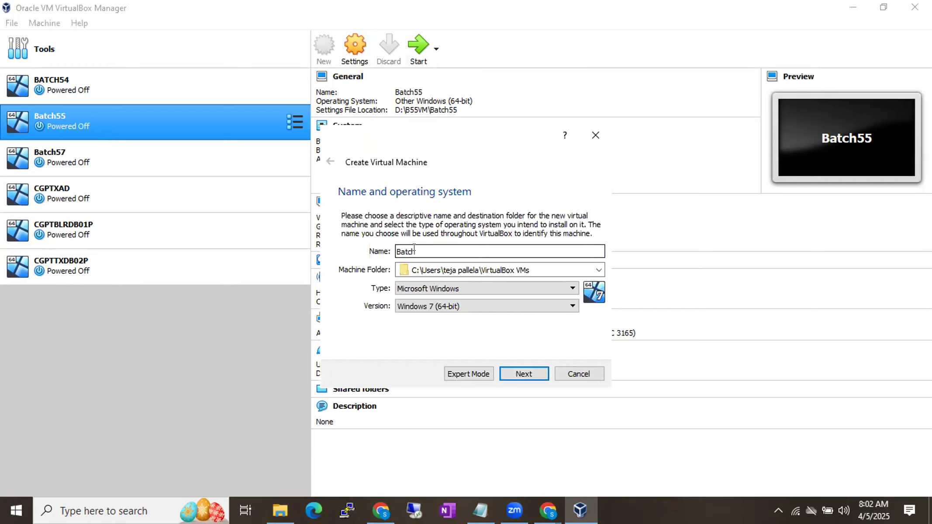
pyautogui.write('58')
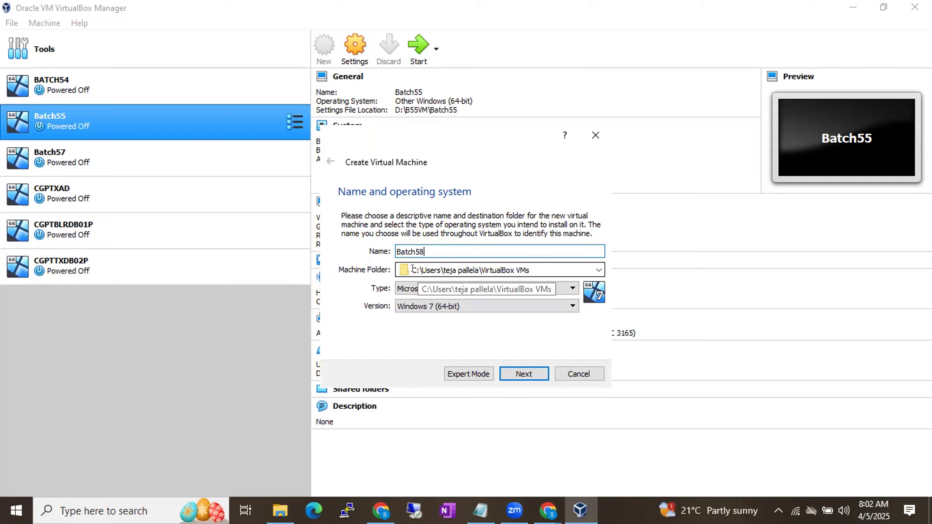
# Step: Set the new virtual machine's folder to E:\B58 VM
pyautogui.click(596, 269)
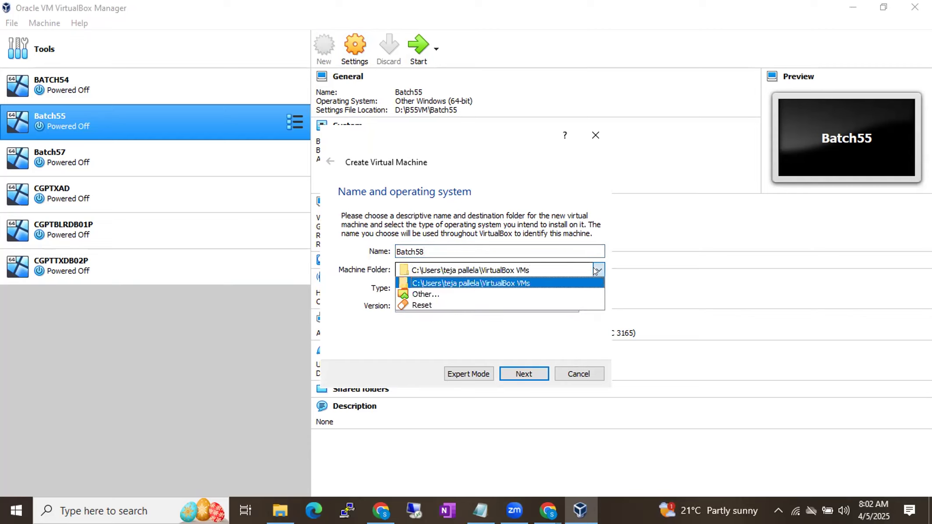
pyautogui.click(480, 295)
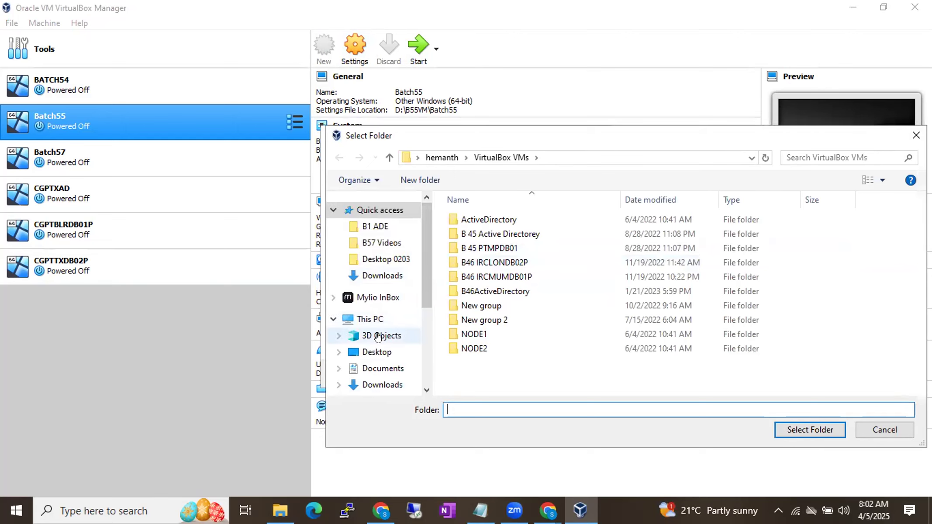
pyautogui.scroll(-3, 373, 389)
pyautogui.click(376, 388)
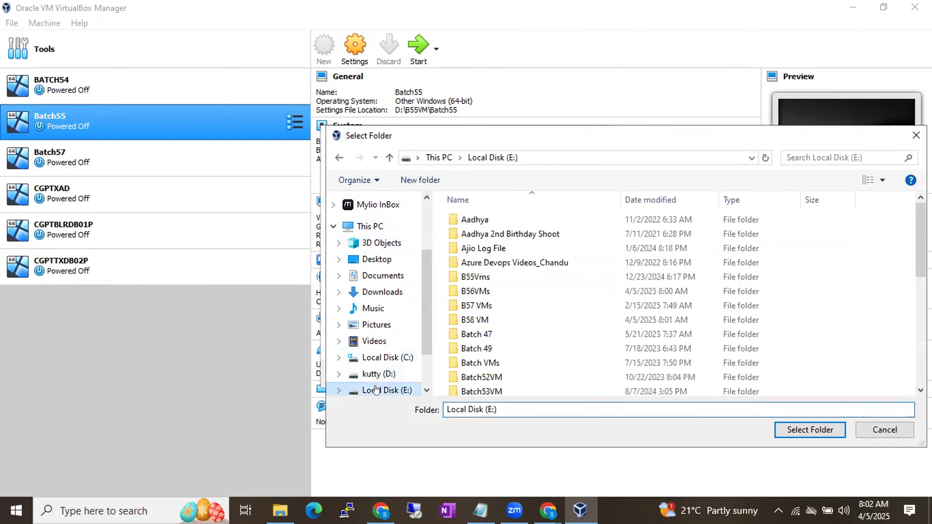
pyautogui.scroll(-2, 494, 347)
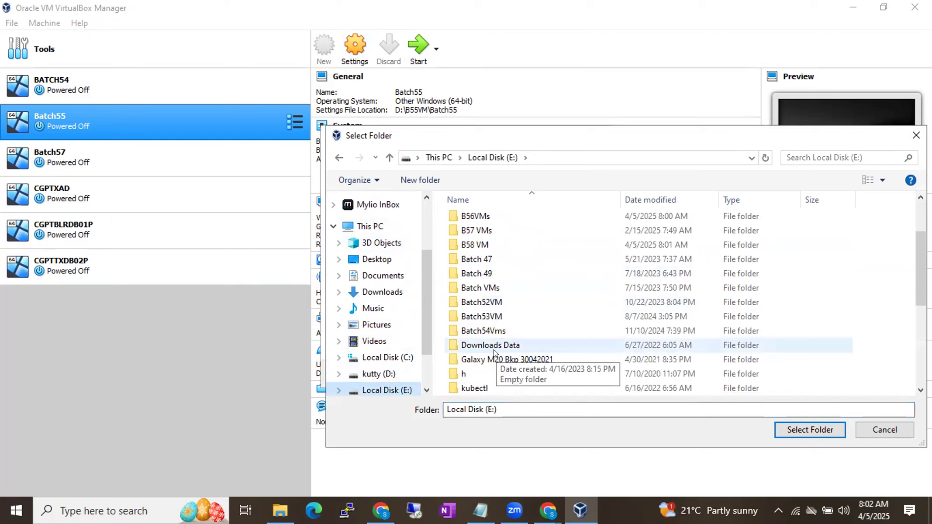
pyautogui.scroll(-4, 493, 349)
pyautogui.scroll(5, 493, 349)
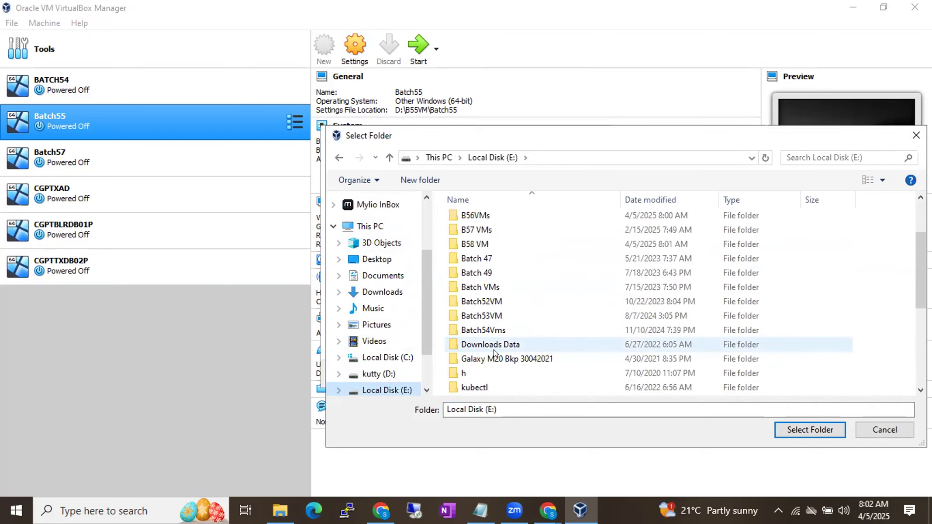
pyautogui.click(470, 286)
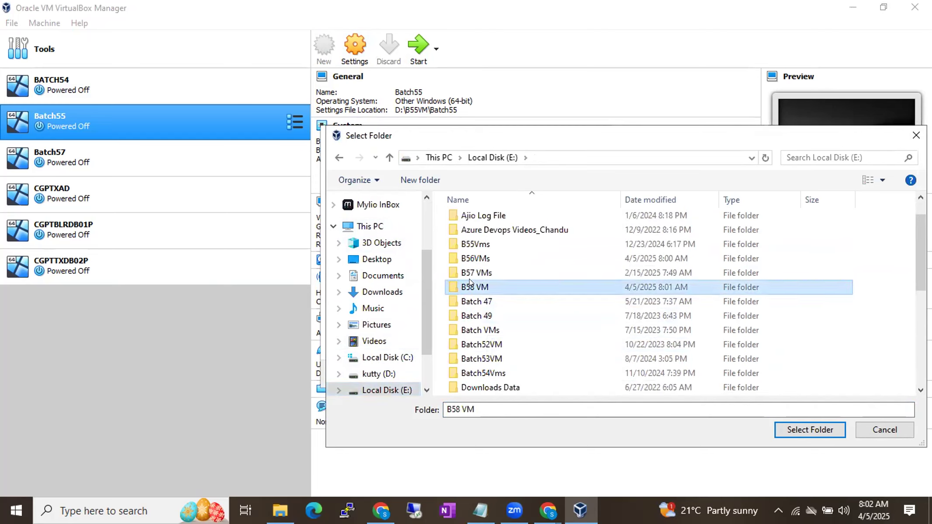
pyautogui.click(810, 429)
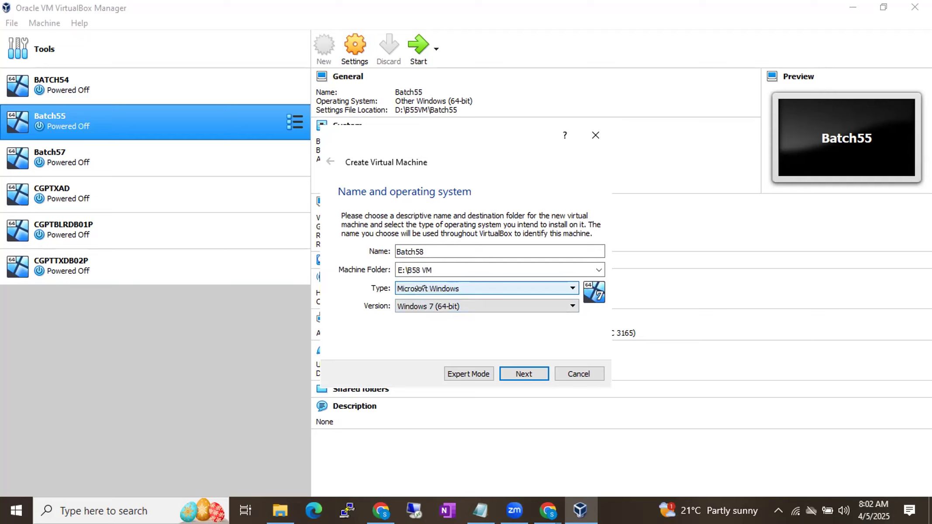
# Step: Set the new virtual machine's operating system version to Windows 2016 (64-bit)
pyautogui.click(411, 305)
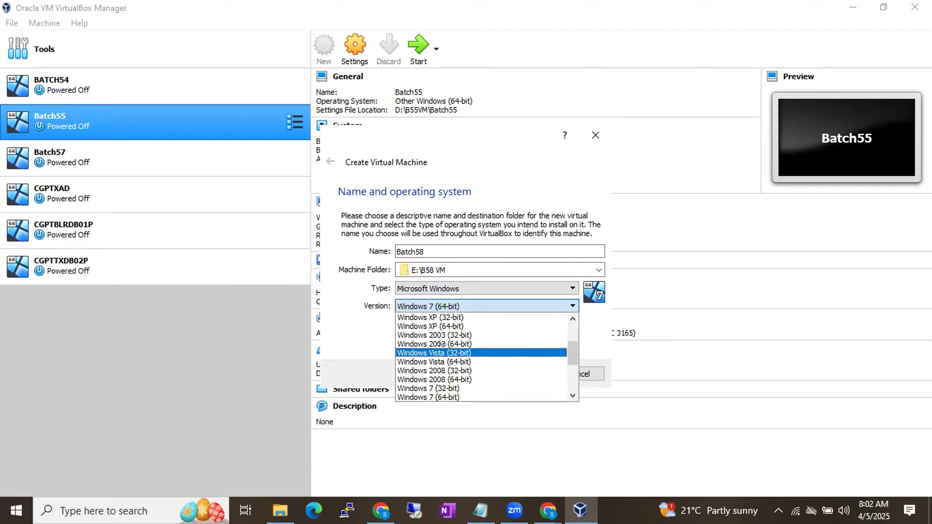
pyautogui.scroll(-4, 441, 343)
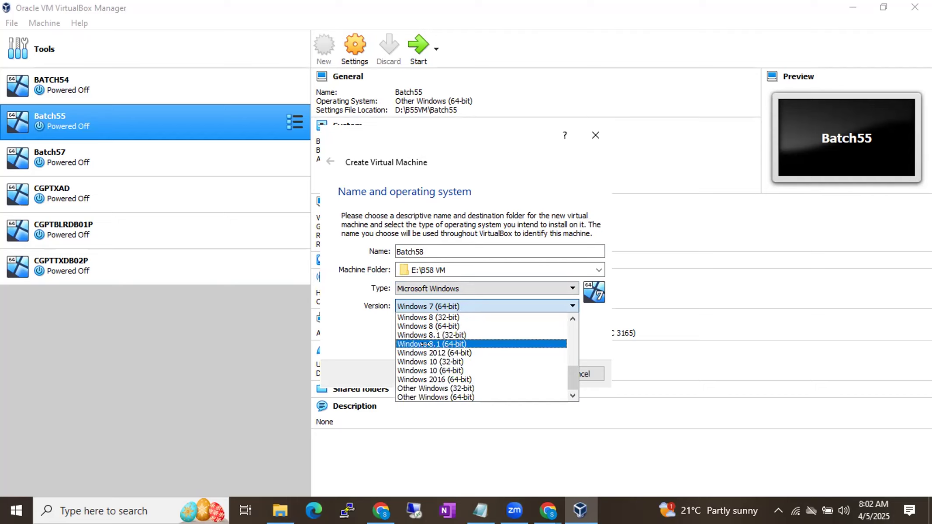
pyautogui.click(446, 379)
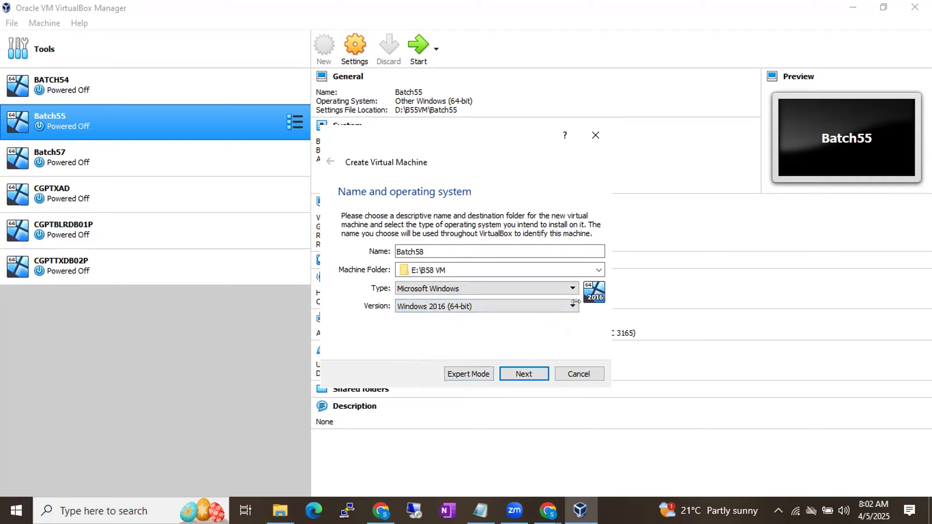
# Step: Set the new virtual machine's version to Other Windows (64-bit) and continue to the memory size settings
pyautogui.click(548, 305)
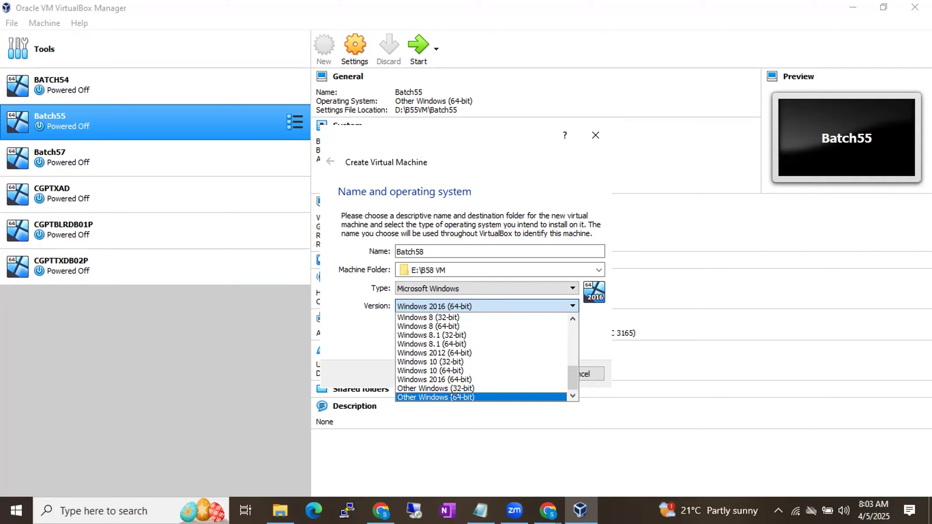
pyautogui.click(454, 396)
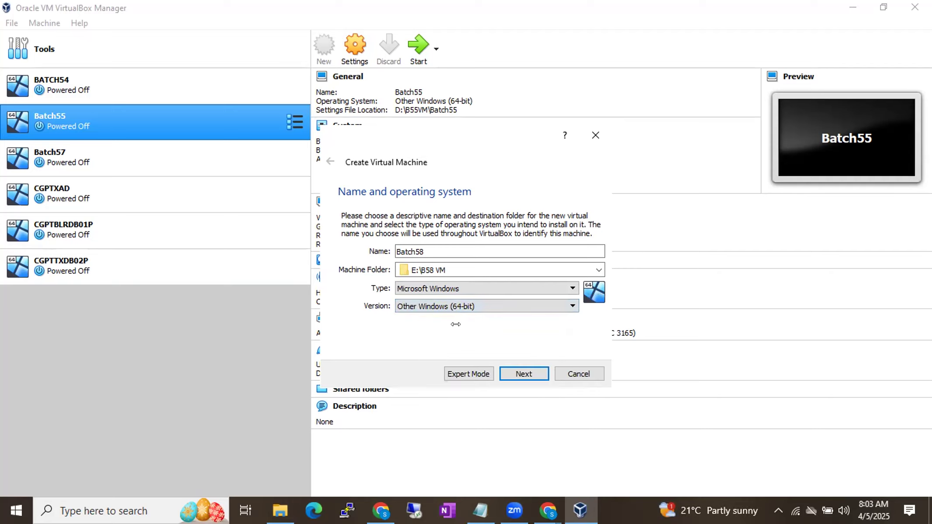
pyautogui.click(446, 308)
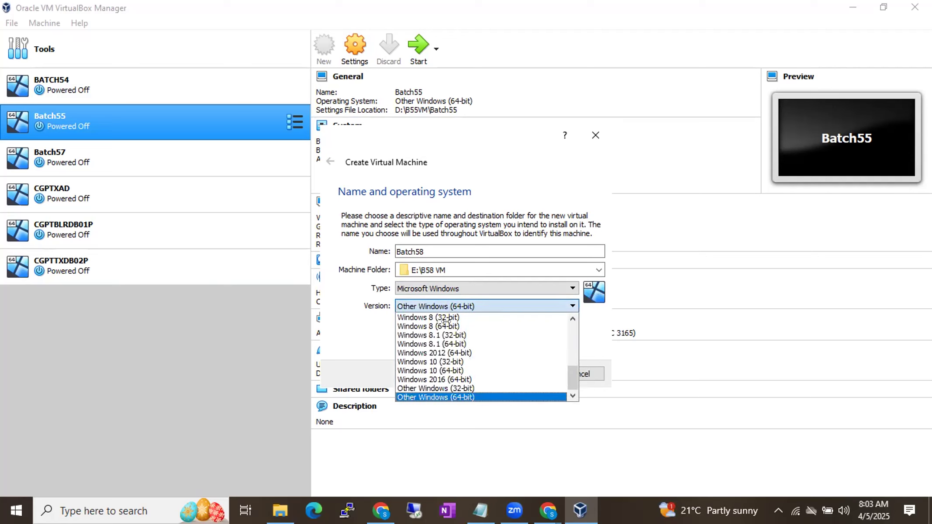
pyautogui.click(463, 395)
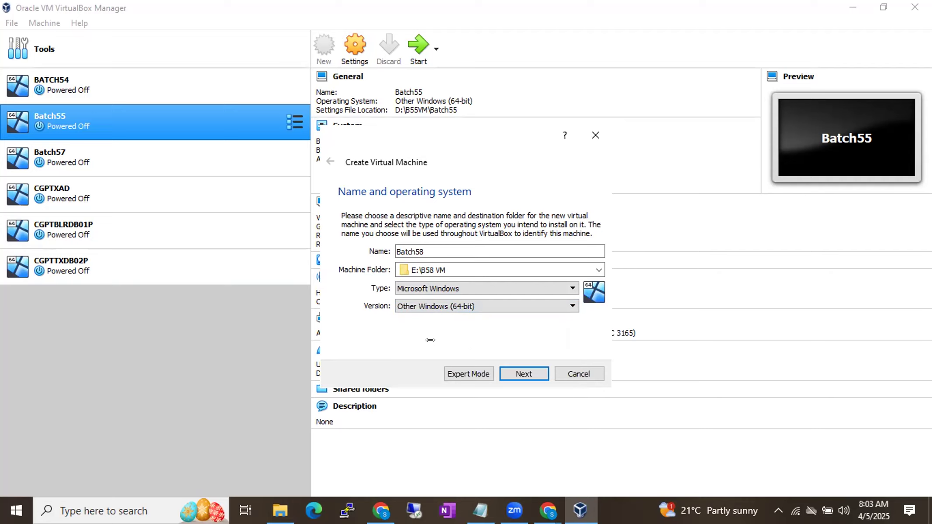
pyautogui.click(443, 307)
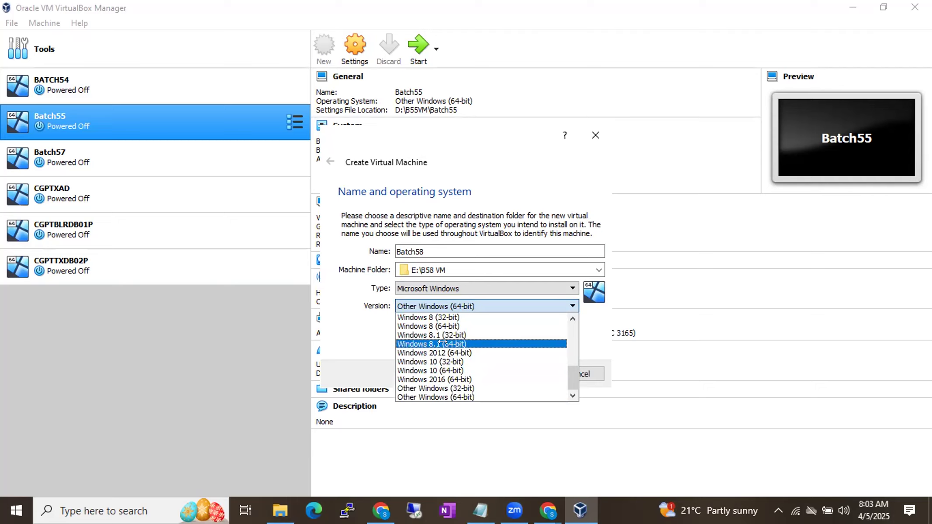
pyautogui.click(442, 391)
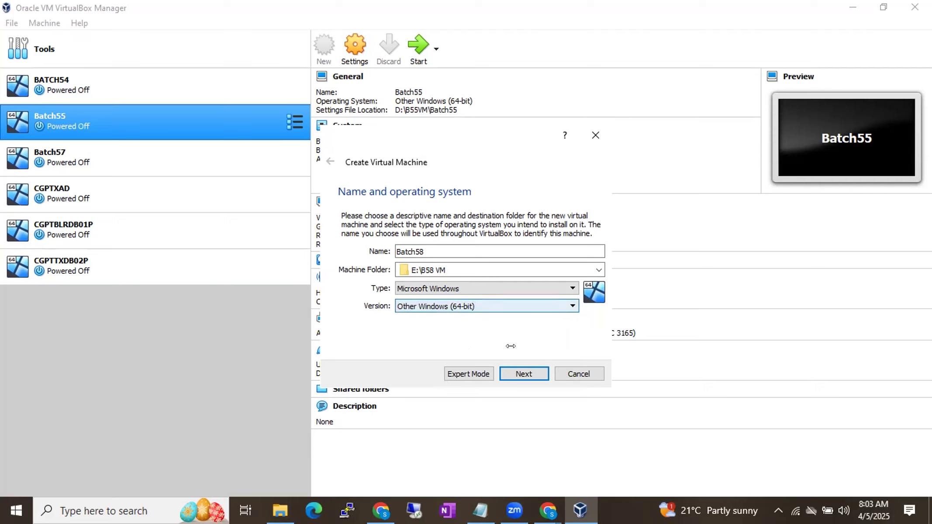
pyautogui.click(512, 375)
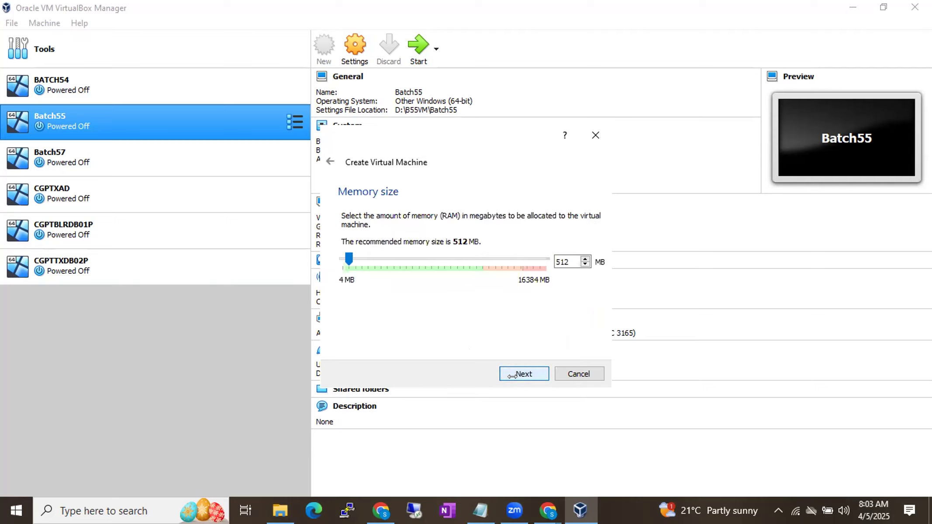
# Step: Check the computer's total and used memory in Task Manager's performance view, then minimize Task Manager
pyautogui.doubleClick(551, 260)
pyautogui.rightClick(615, 503)
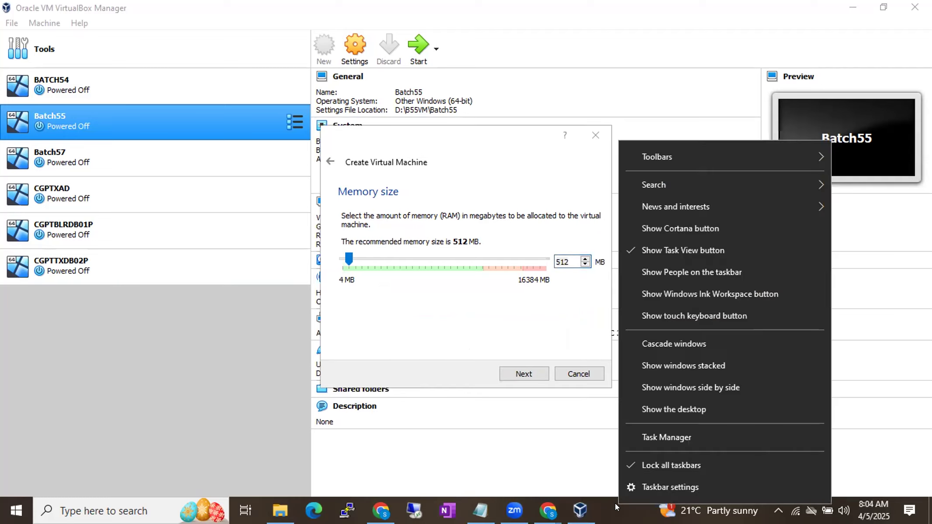
pyautogui.click(645, 439)
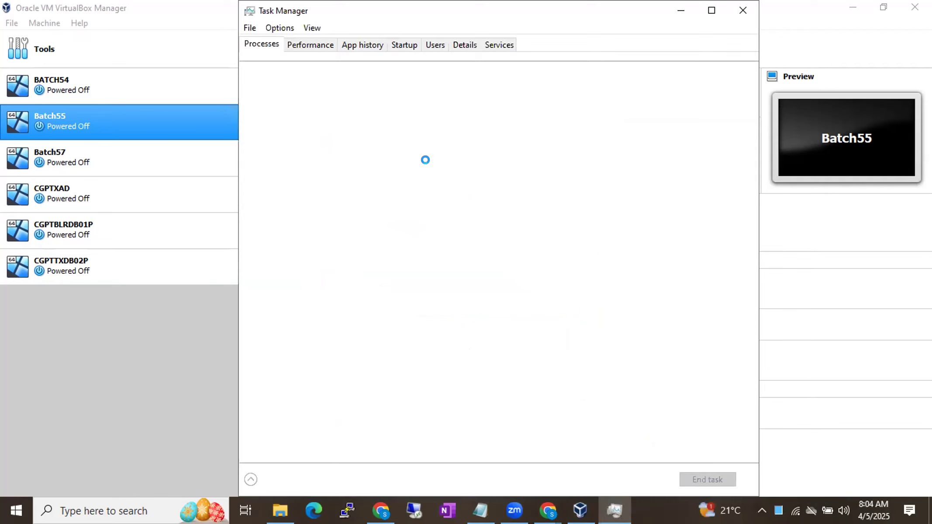
pyautogui.click(310, 45)
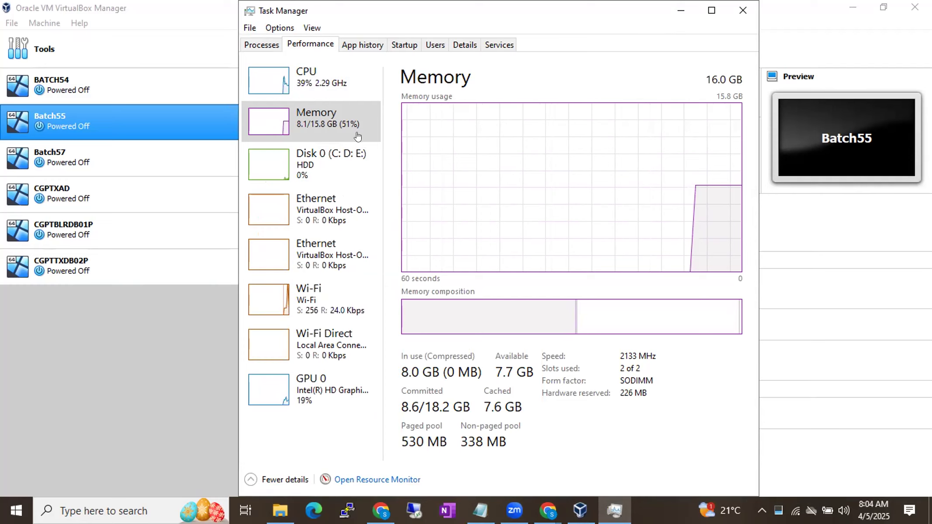
pyautogui.click(681, 14)
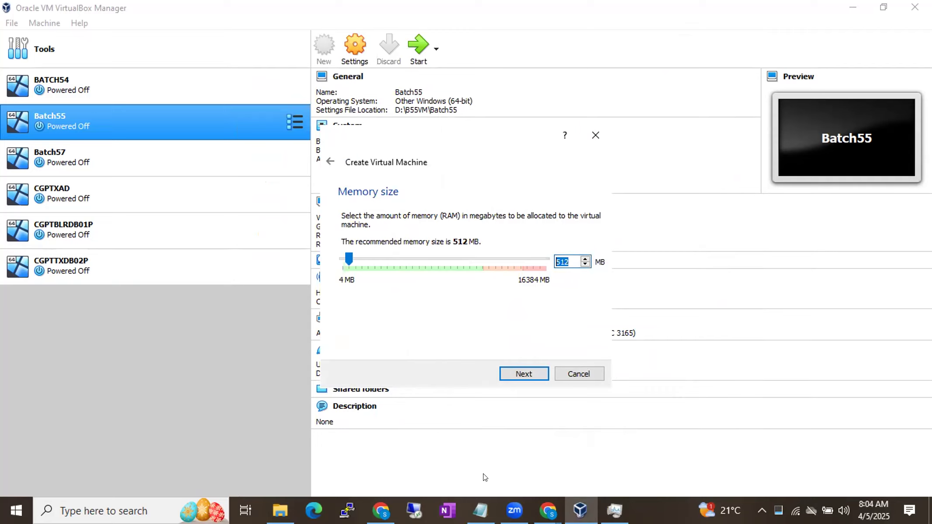
# Step: Switch to the B58 Running Notes document in Chrome and add "8 bits- 1Byte" below Lotus Notes, leaving a blank line between
pyautogui.click(548, 510)
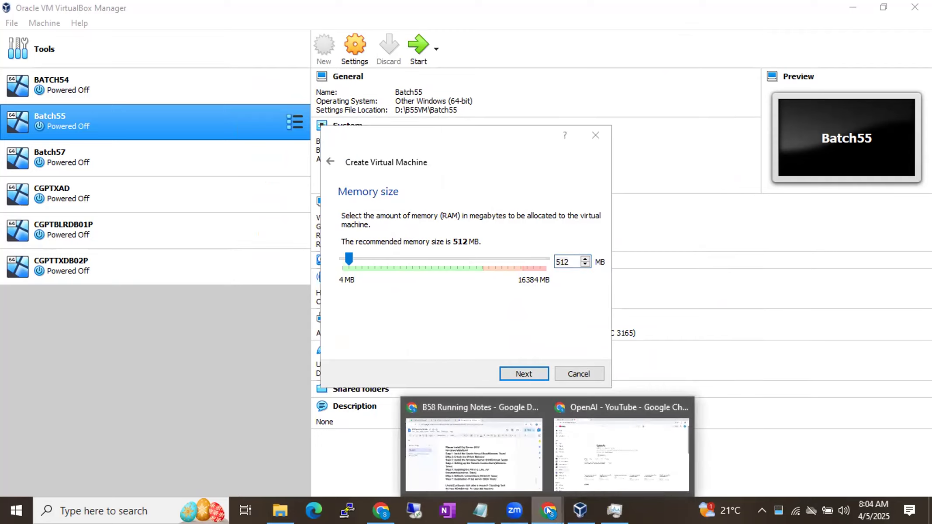
pyautogui.click(479, 410)
pyautogui.scroll(-5, 479, 410)
pyautogui.click(418, 401)
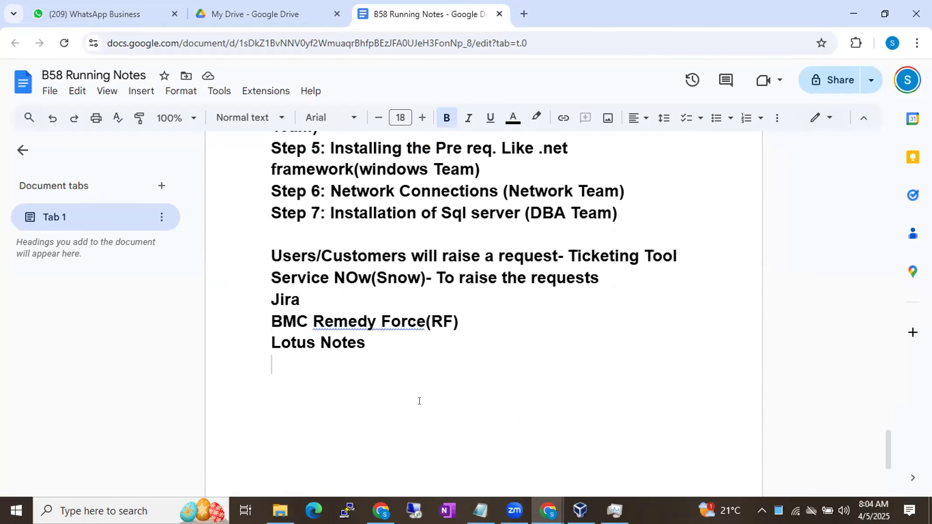
pyautogui.press('Return')
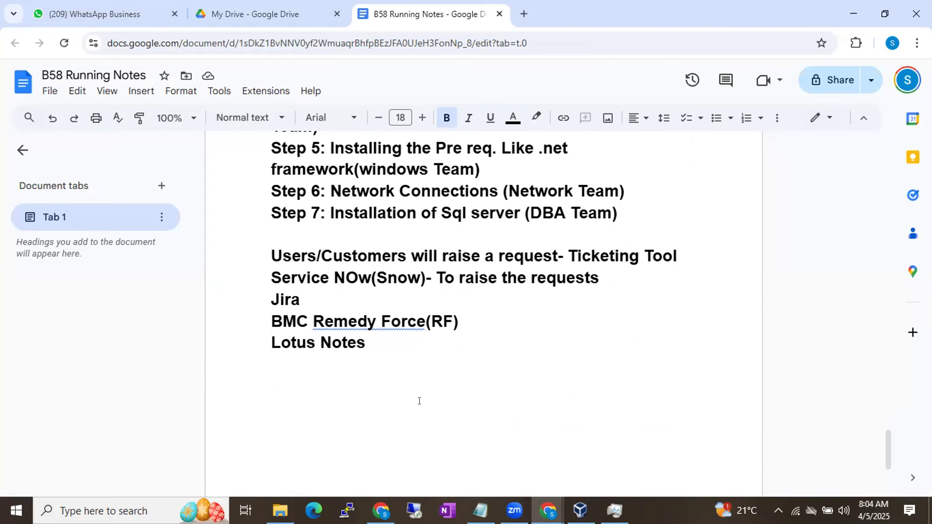
pyautogui.write('8 bi')
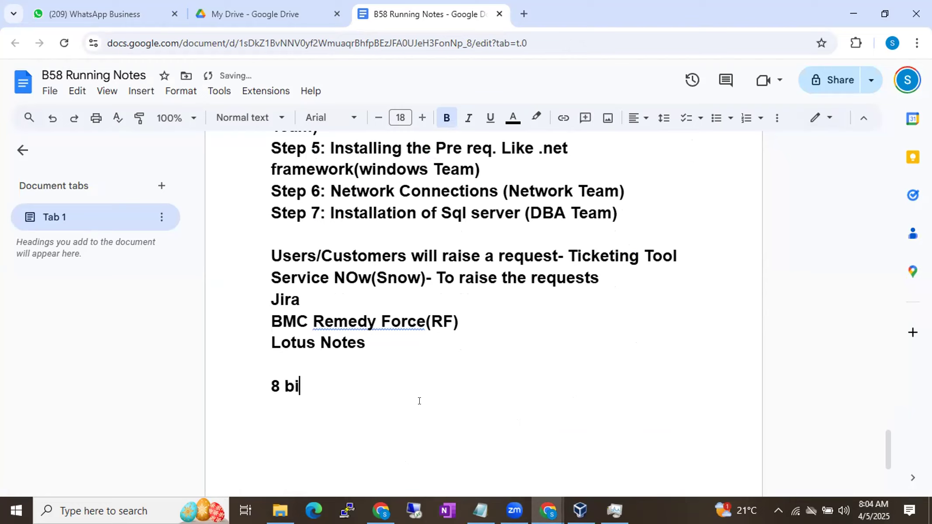
pyautogui.write('ts-')
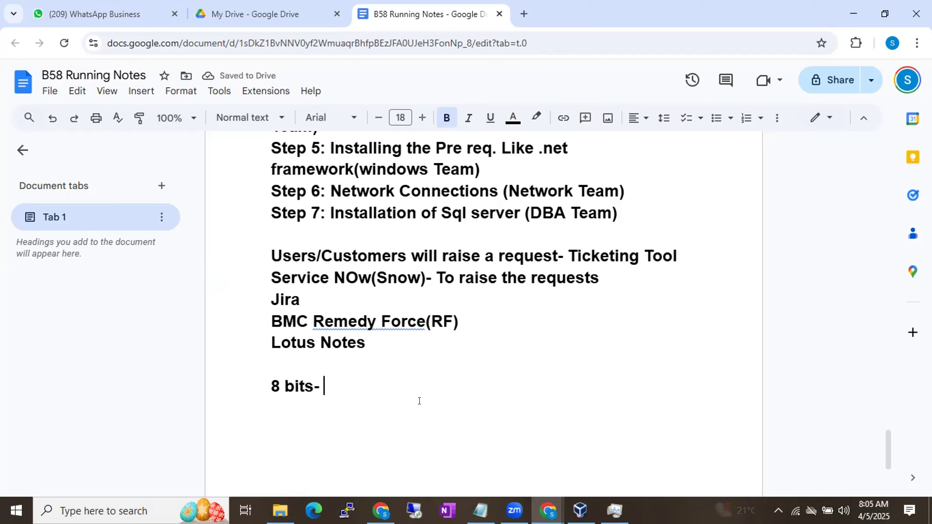
pyautogui.write('1Byte')
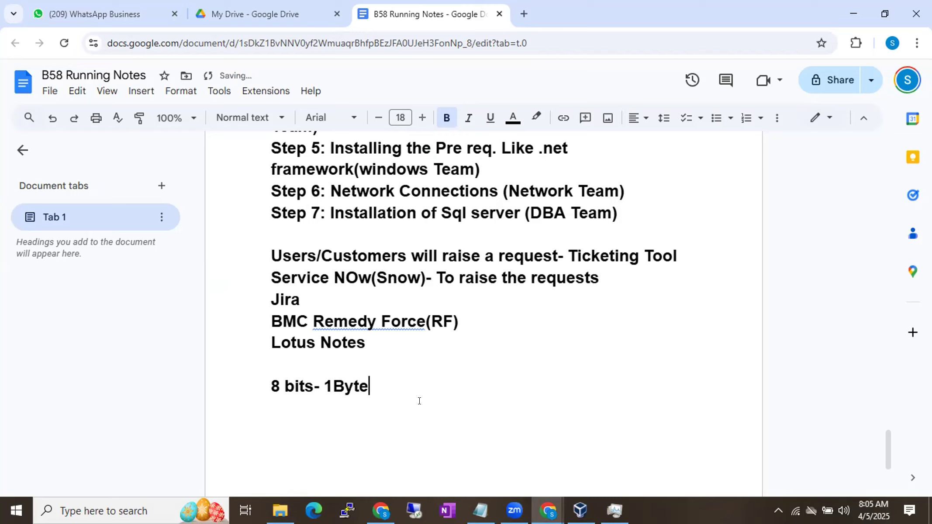
# Step: Add the lines "1024 Bytes- 1KB" and "1024KB - 1MB" below the bits-to-byte line
pyautogui.press('Return')
pyautogui.write('1024 B')
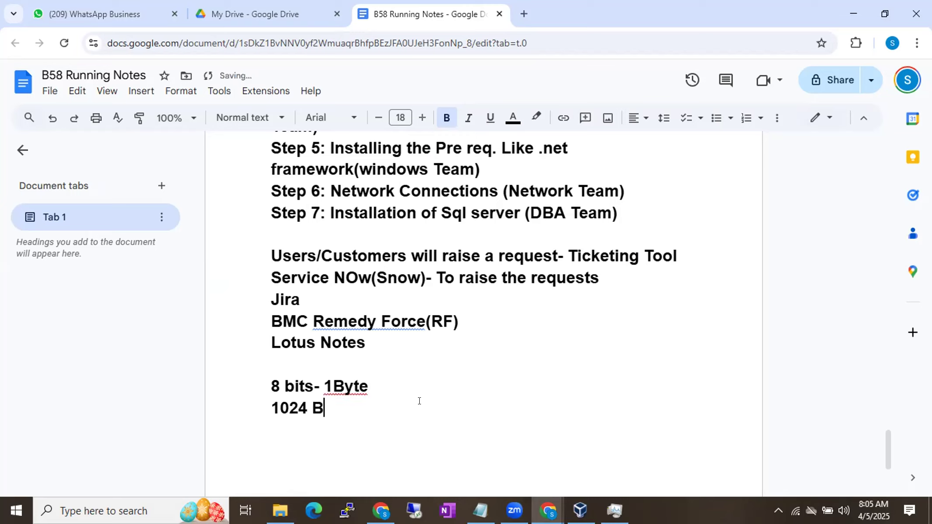
pyautogui.write('ytes- 1KB')
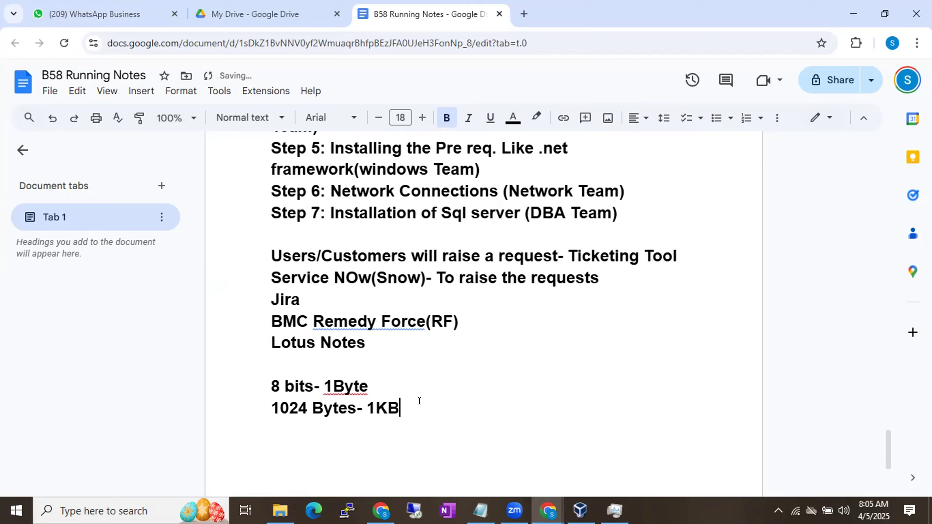
pyautogui.press('Return')
pyautogui.write('1024')
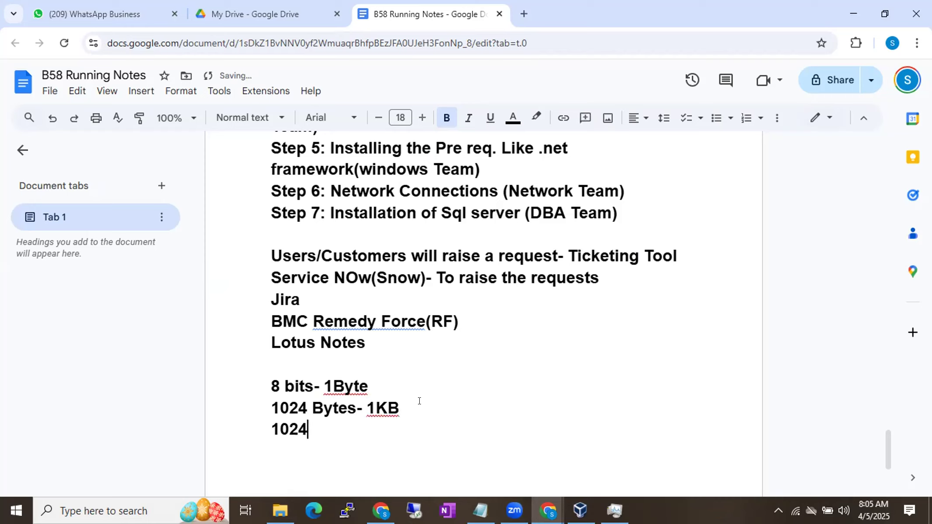
pyautogui.write('KB - 1MB')
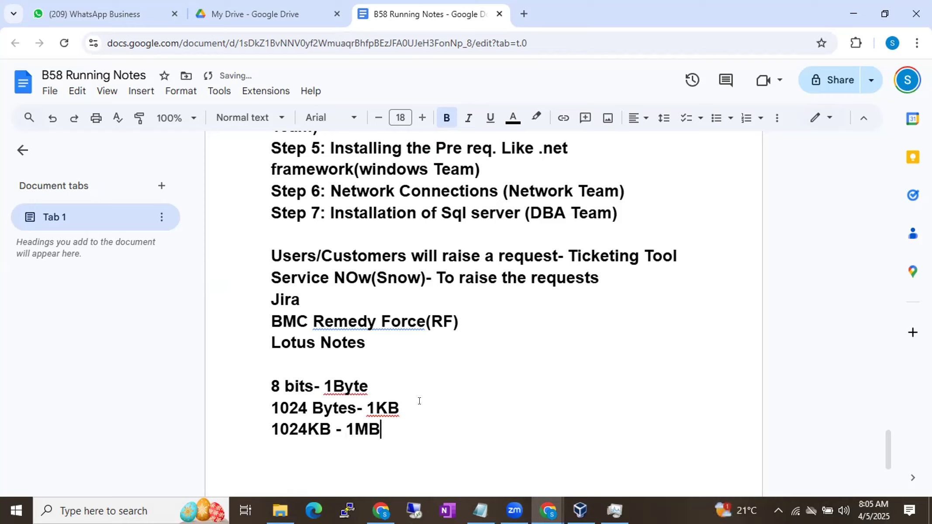
# Step: Continue the storage unit list with the lines "1024MB - 1GB" and "1024GB - 1TB"
pyautogui.press('Return')
pyautogui.write('1024MB - 1GB')
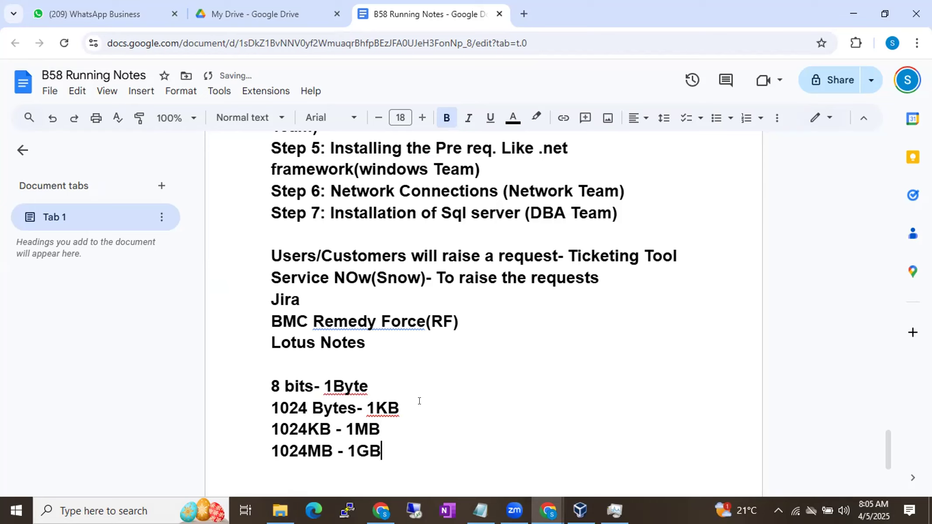
pyautogui.press('Return')
pyautogui.write('1024GB - ')
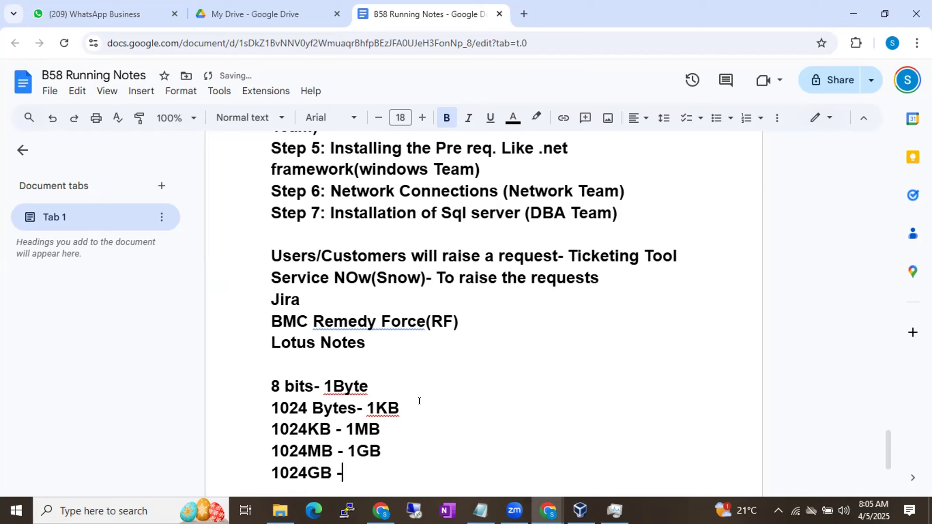
pyautogui.write('1TB')
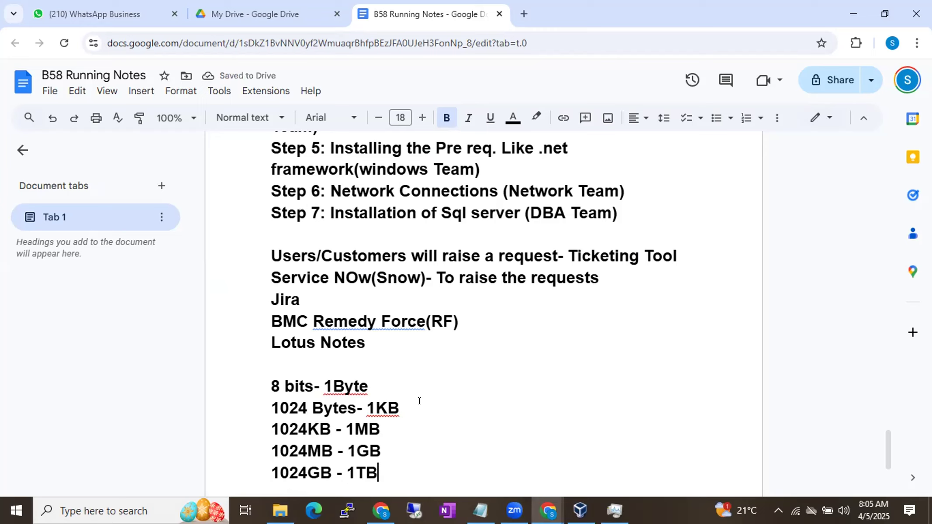
# Step: Extend the storage unit list with the lines "1024TB - 1PB" and "1024PB - 1HB"
pyautogui.press('Return')
pyautogui.write('102')
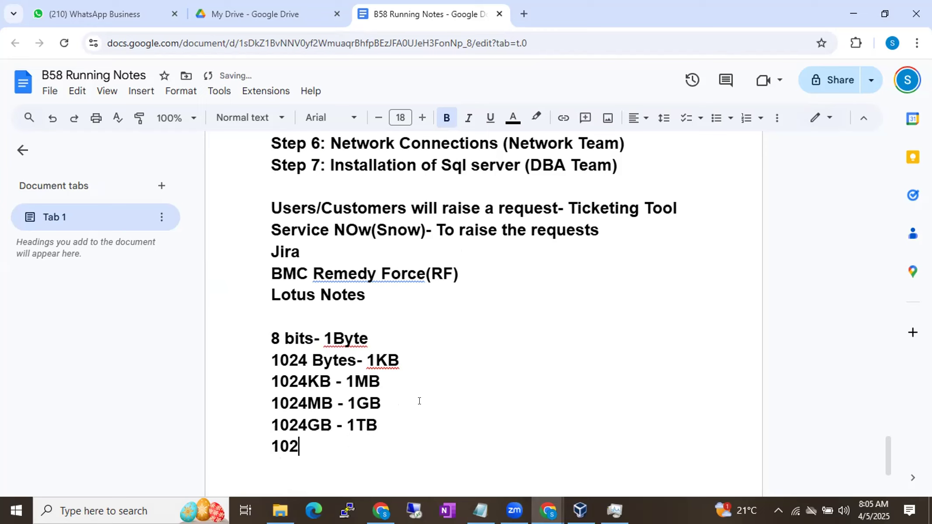
pyautogui.write('4TB - 1')
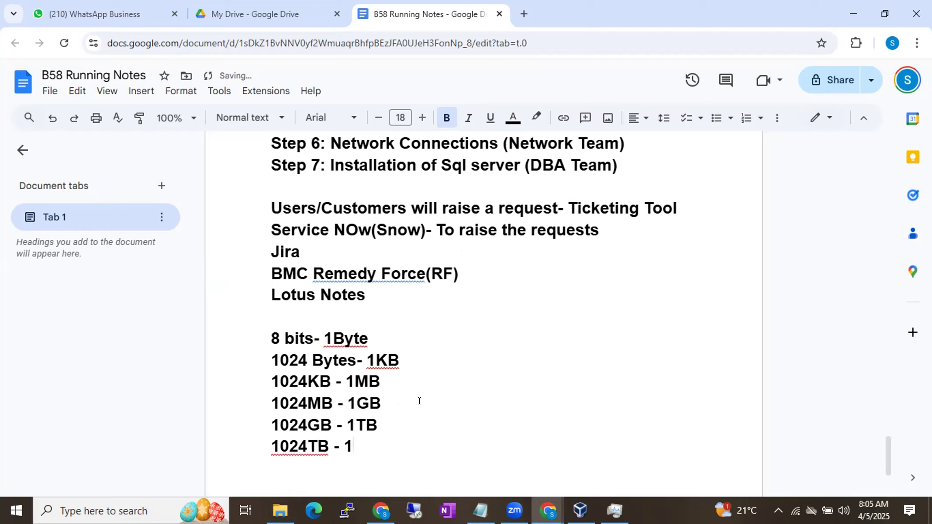
pyautogui.write('PB')
pyautogui.press('Return')
pyautogui.write('1024T')
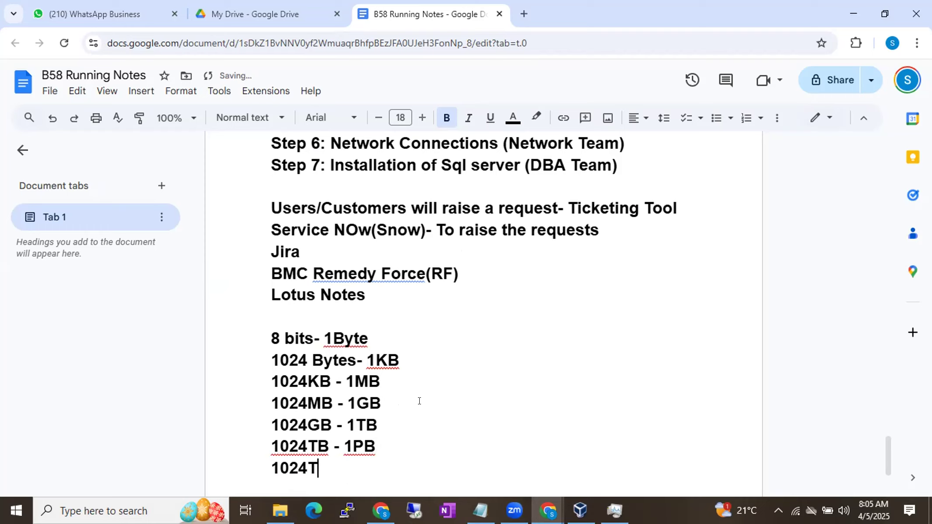
pyautogui.press('BackSpace')
pyautogui.write('PB - ')
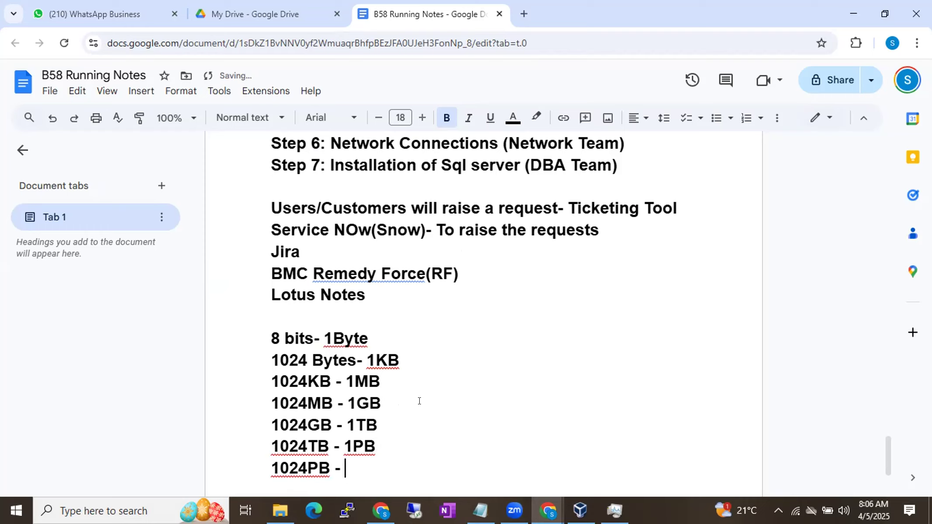
pyautogui.write('1HB')
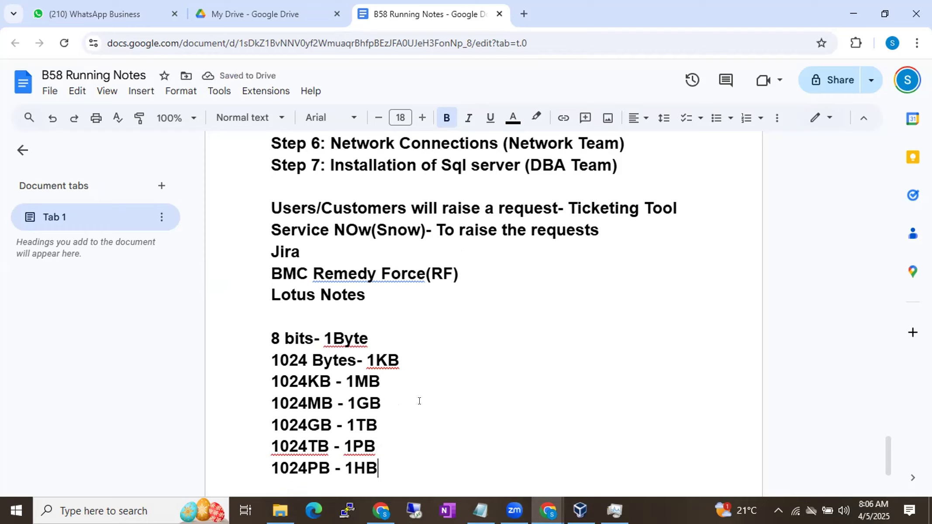
# Step: Add the example value "34039530KB" below the storage unit list, separated from it by a blank line
pyautogui.moveTo(379, 424); pyautogui.dragTo(258, 348)
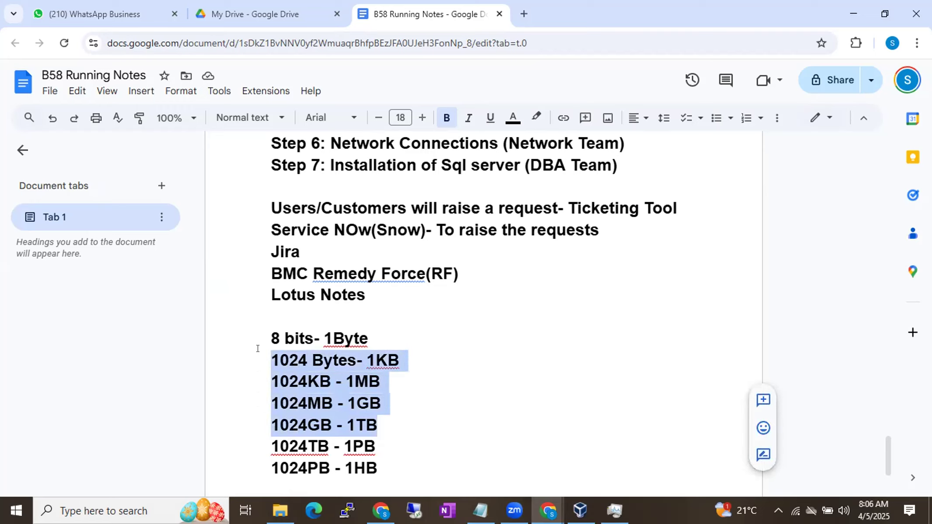
pyautogui.click(445, 456)
pyautogui.scroll(-1, 444, 456)
pyautogui.press('Return')
pyautogui.write('34039530KB')
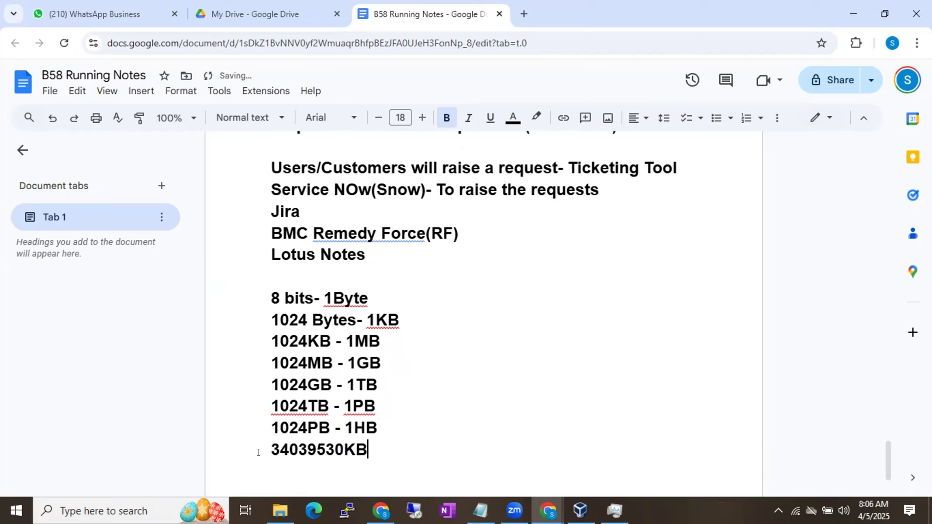
pyautogui.click(267, 443)
pyautogui.press('Return')
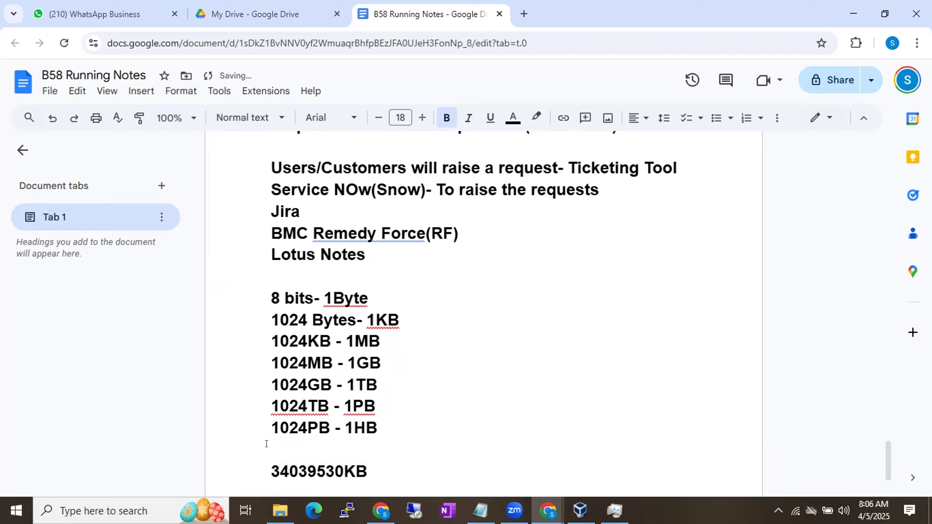
# Step: Split the example KB value into digit groups separated by spaces so it reads "34 039 530KB"
pyautogui.scroll(-3, 266, 443)
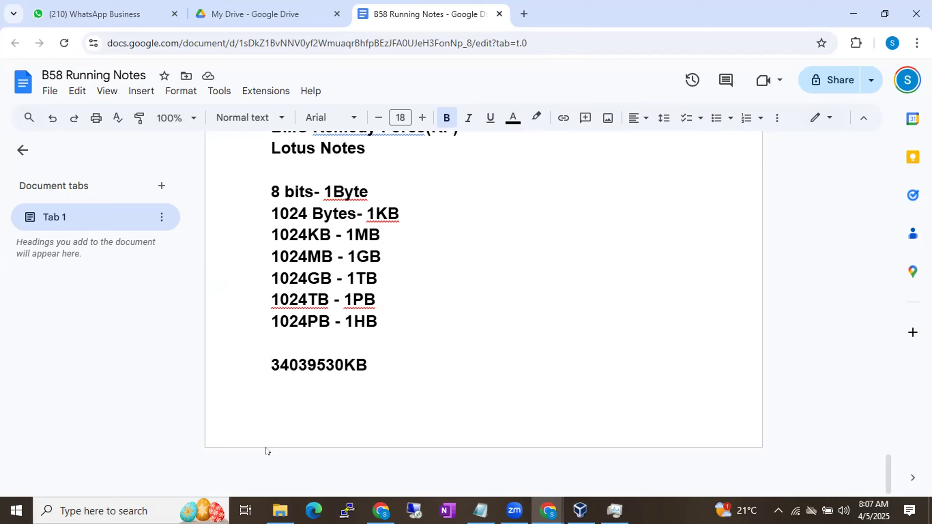
pyautogui.click(312, 362)
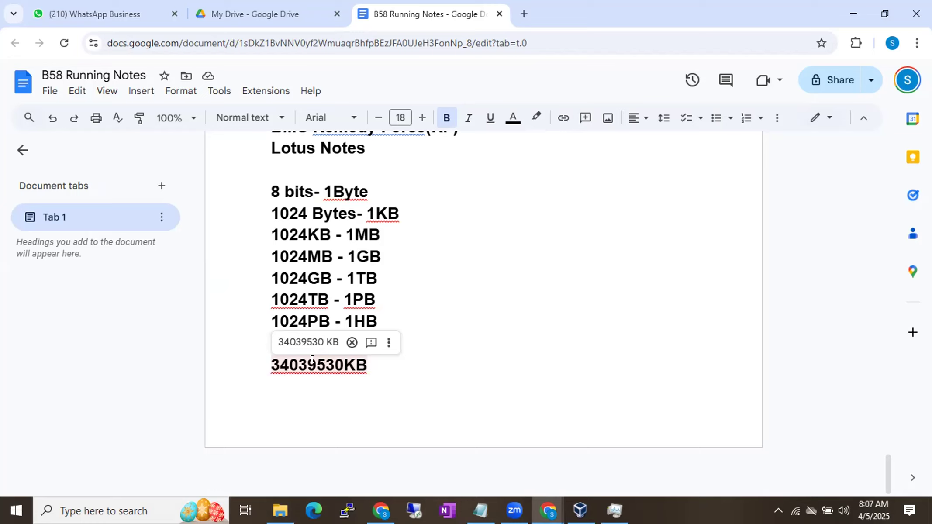
pyautogui.click(290, 362)
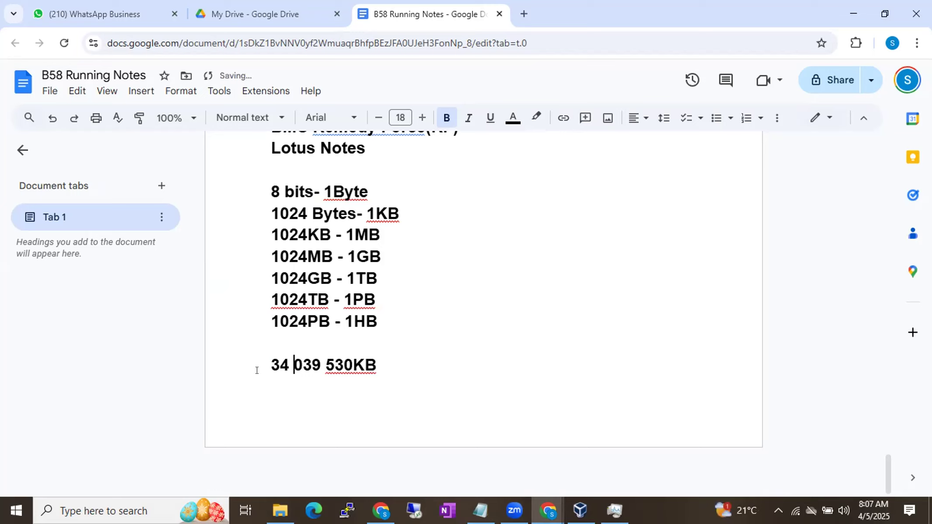
# Step: Examine the digit groups of the spaced KB value one after another, from the units group up to the leading group
pyautogui.click(327, 364)
pyautogui.doubleClick(368, 359)
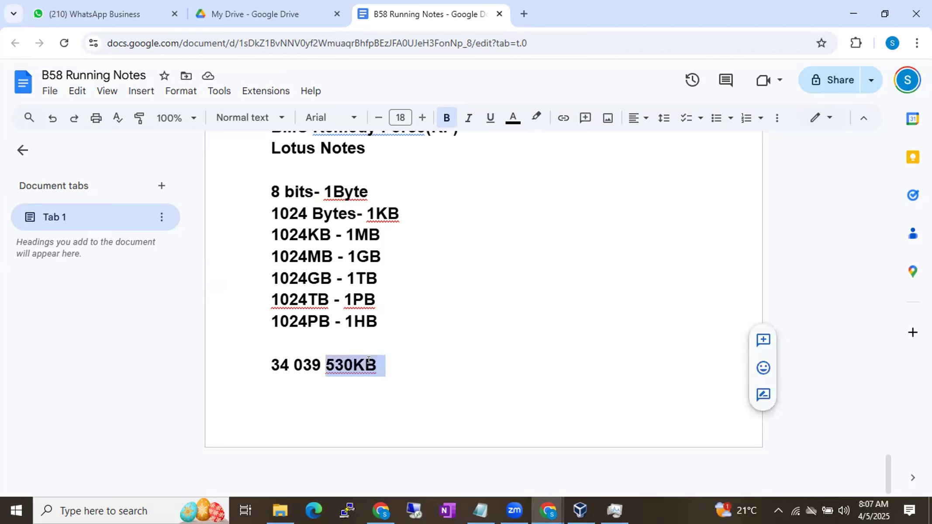
pyautogui.click(342, 364)
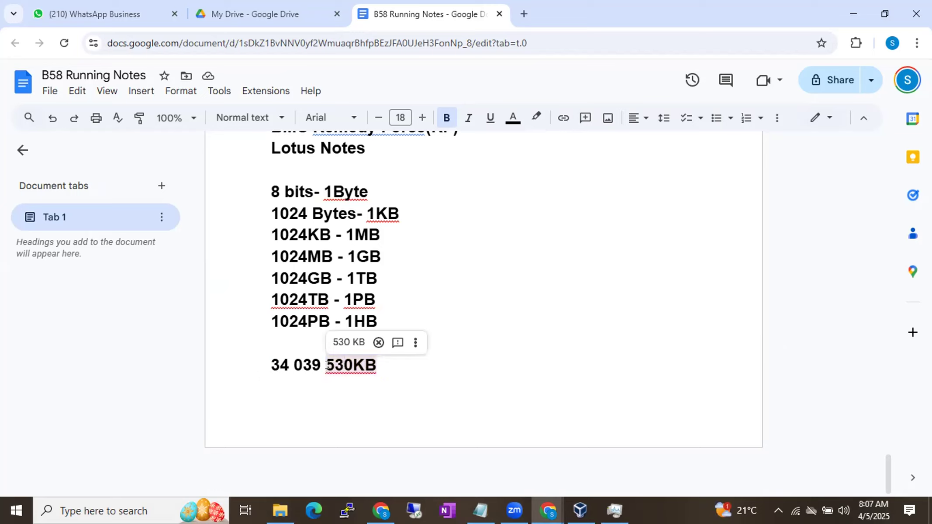
pyautogui.press('Left')
pyautogui.press('Left')
pyautogui.doubleClick(342, 364)
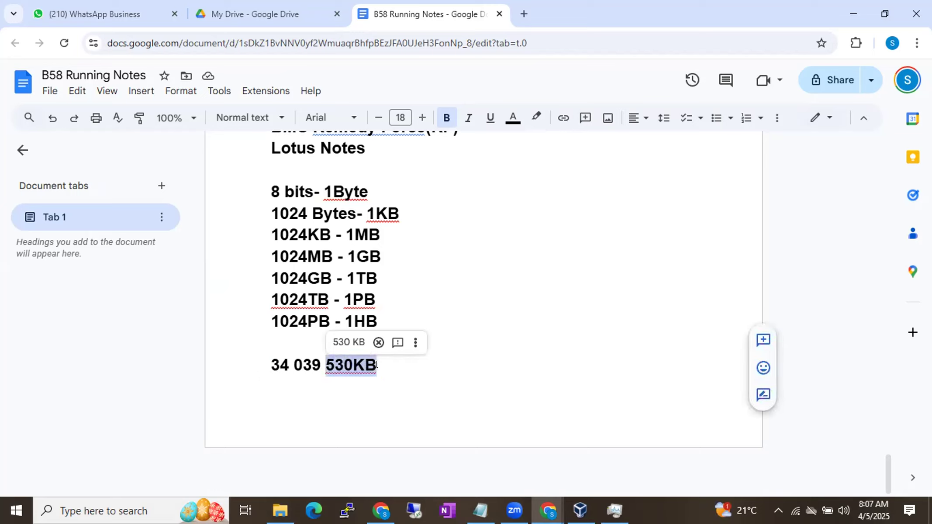
pyautogui.click(353, 365)
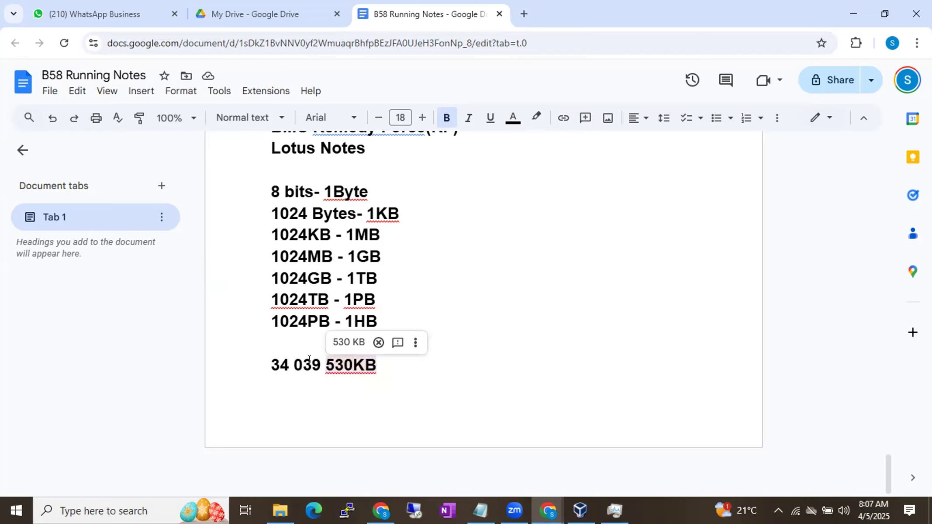
pyautogui.click(309, 359)
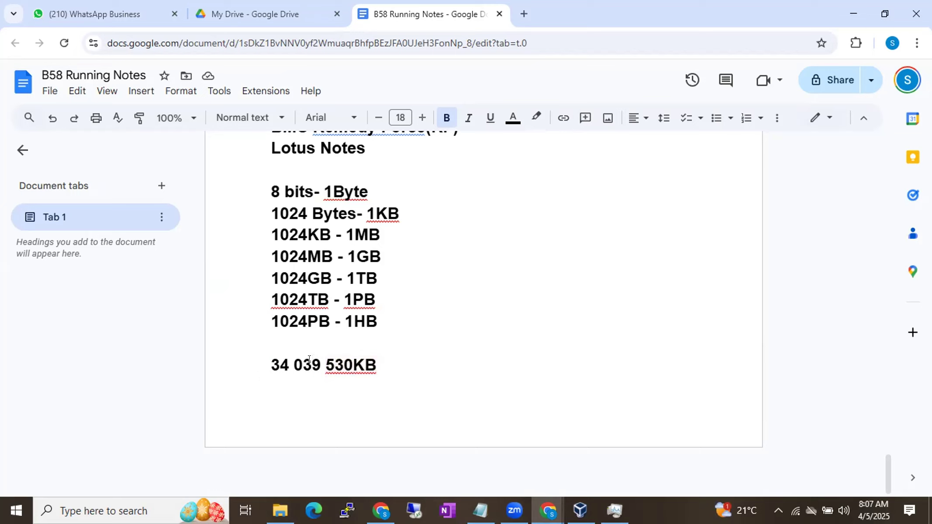
pyautogui.moveTo(308, 359)
pyautogui.mouseDown()
pyautogui.moveTo(333, 360)
pyautogui.moveTo(310, 360)
pyautogui.mouseUp()
pyautogui.moveTo(303, 359)
pyautogui.mouseDown()
pyautogui.moveTo(320, 359)
pyautogui.moveTo(293, 360)
pyautogui.moveTo(302, 360)
pyautogui.mouseUp()
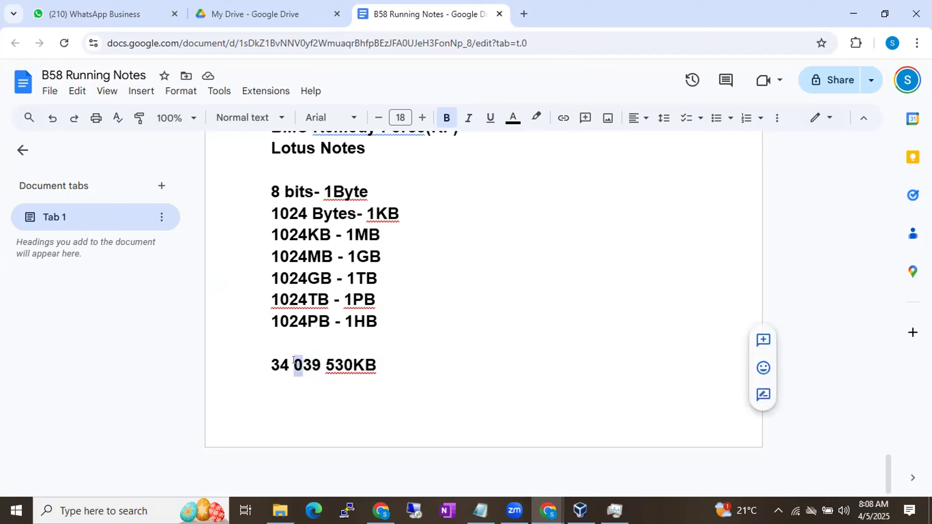
pyautogui.click(301, 360)
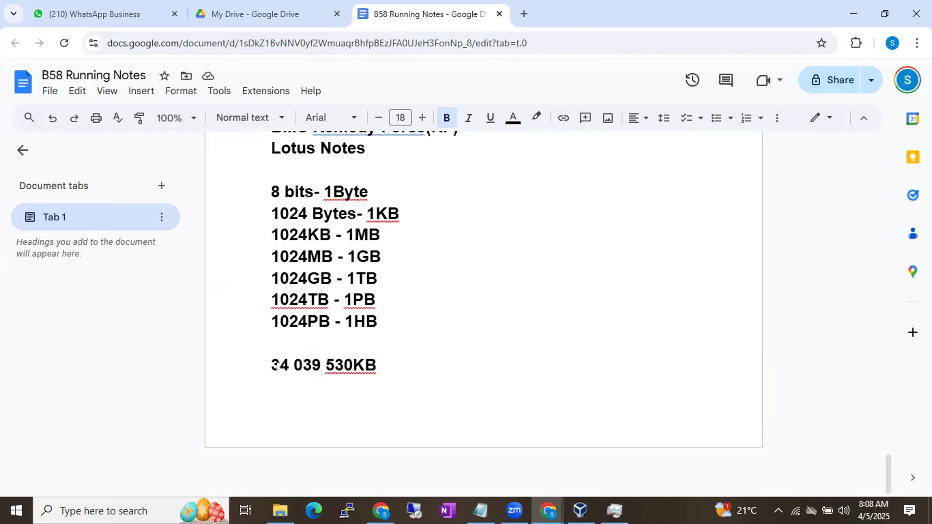
pyautogui.moveTo(277, 366); pyautogui.dragTo(278, 365)
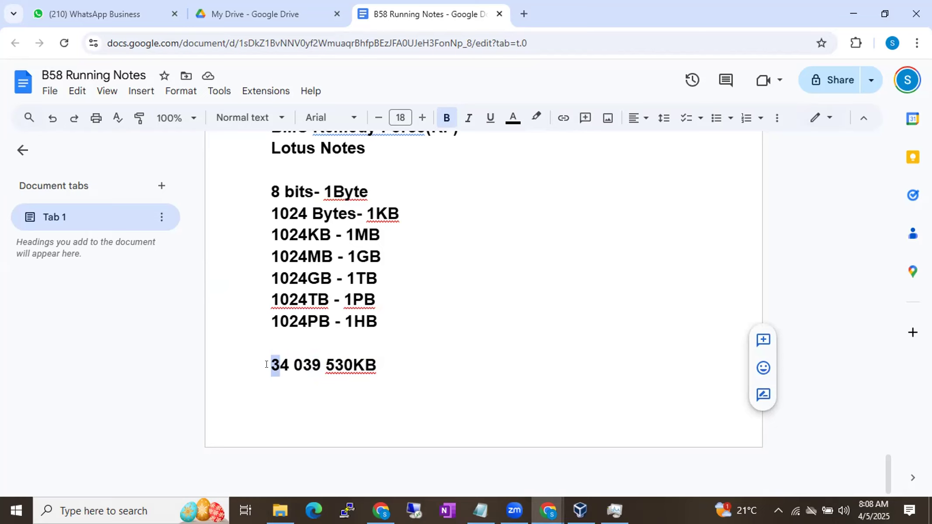
pyautogui.click(265, 364)
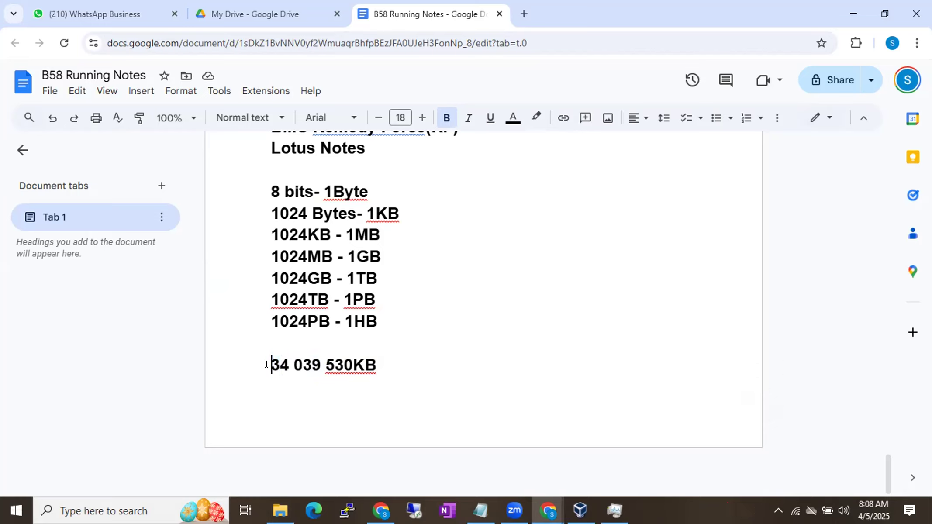
pyautogui.moveTo(266, 364); pyautogui.dragTo(283, 365)
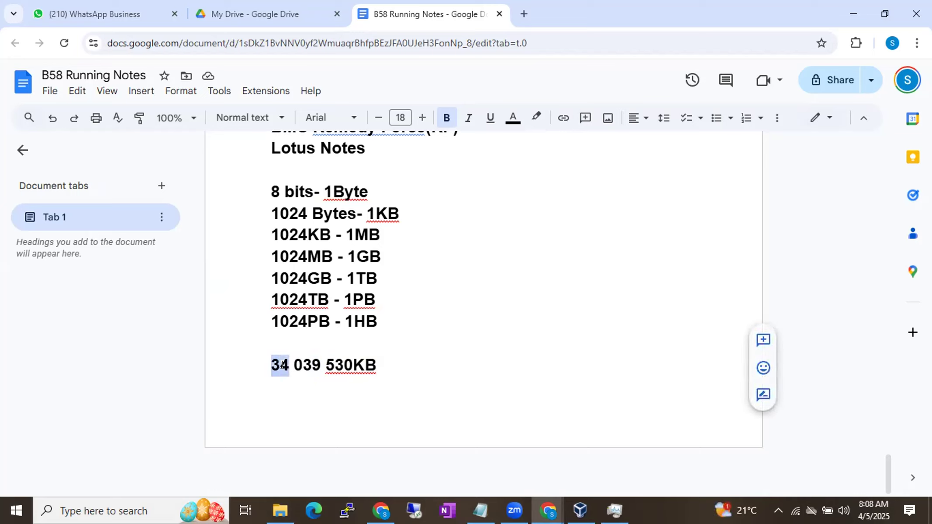
pyautogui.click(283, 365)
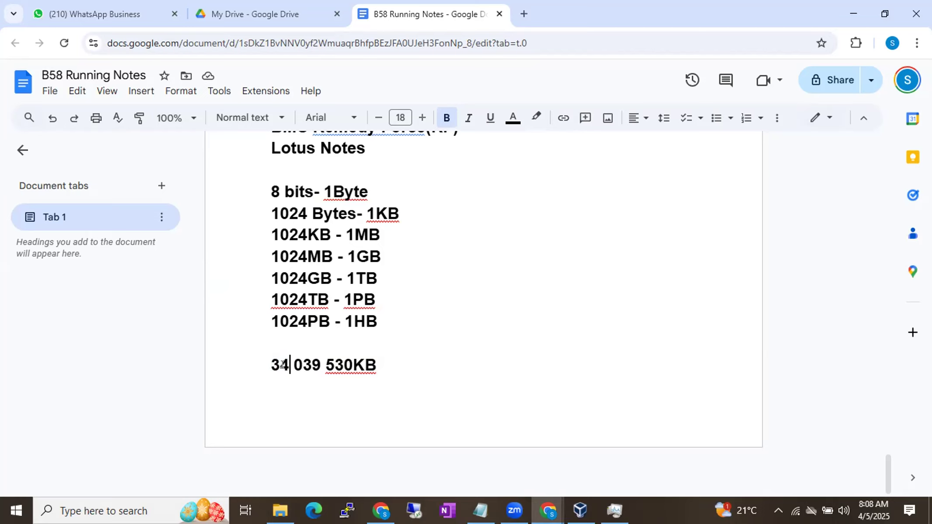
pyautogui.moveTo(268, 366); pyautogui.dragTo(356, 365)
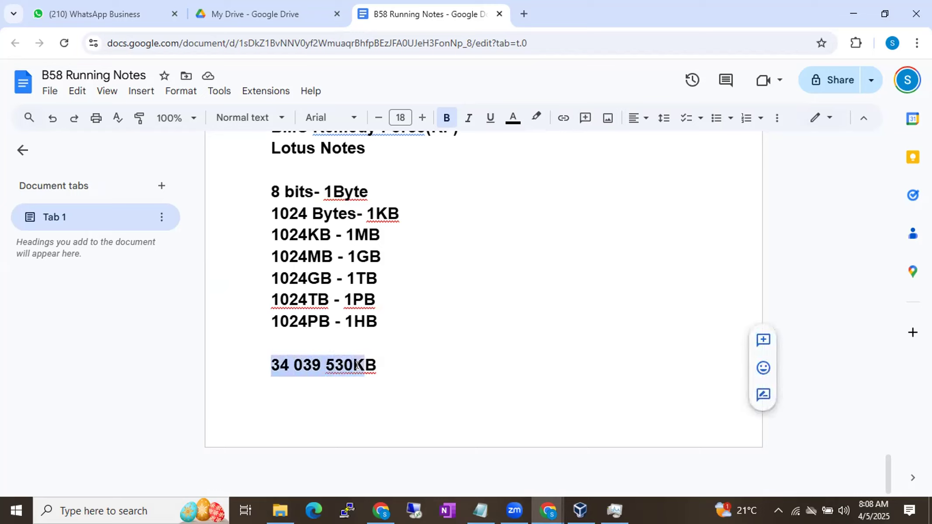
# Step: Start a new paragraph below the "34 039 530KB" line, leaving a gap after it
pyautogui.click(402, 375)
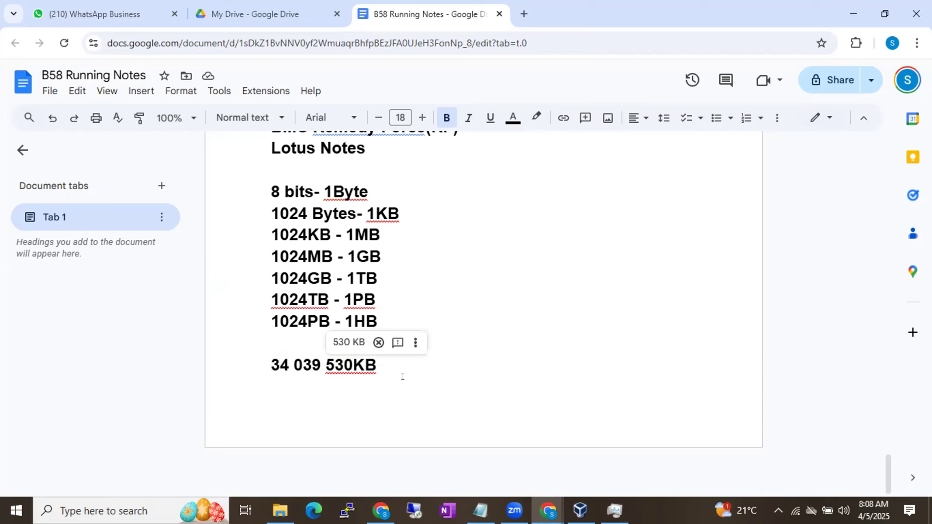
pyautogui.press('Return')
pyautogui.press('Return')
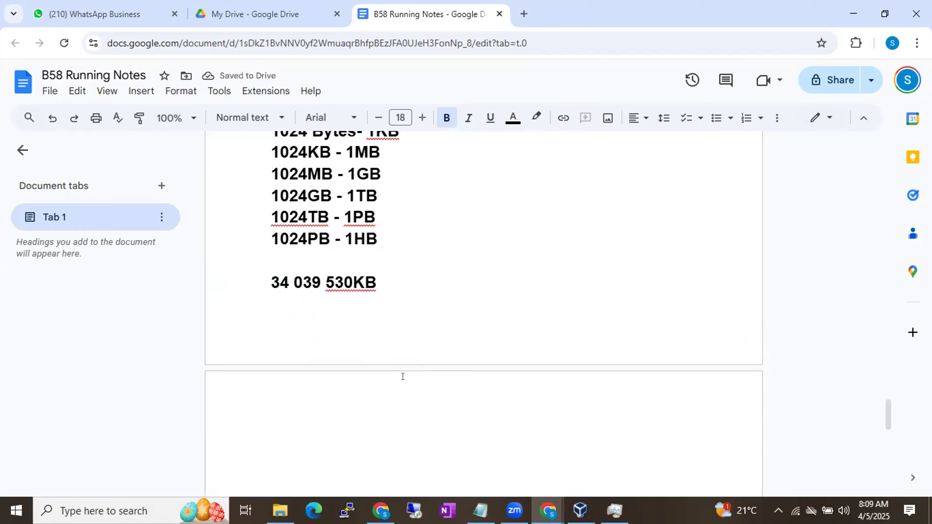
pyautogui.write('39439')
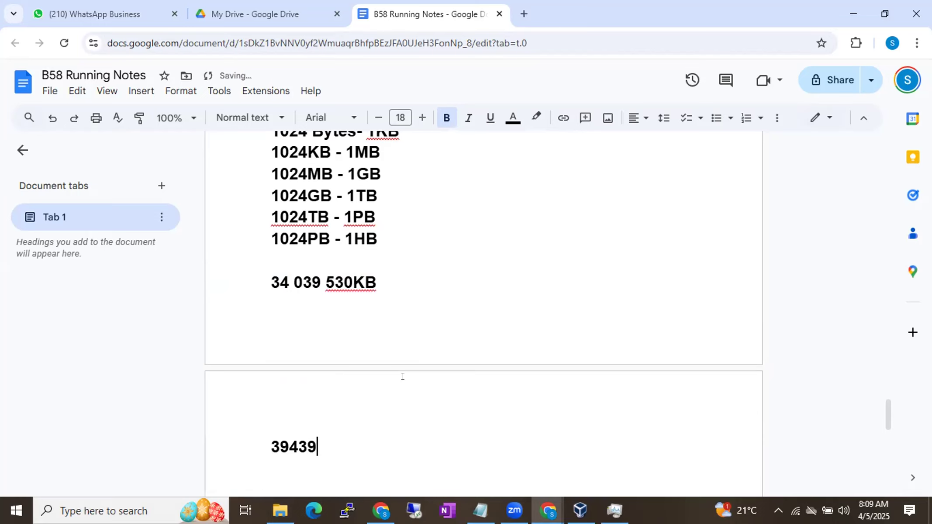
pyautogui.press('BackSpace')
pyautogui.press('BackSpace')
pyautogui.press('BackSpace')
pyautogui.press('BackSpace')
pyautogui.press('BackSpace')
pyautogui.write('3498')
pyautogui.press('BackSpace')
pyautogui.press('BackSpace')
pyautogui.press('BackSpace')
pyautogui.press('BackSpace')
pyautogui.write('9459')
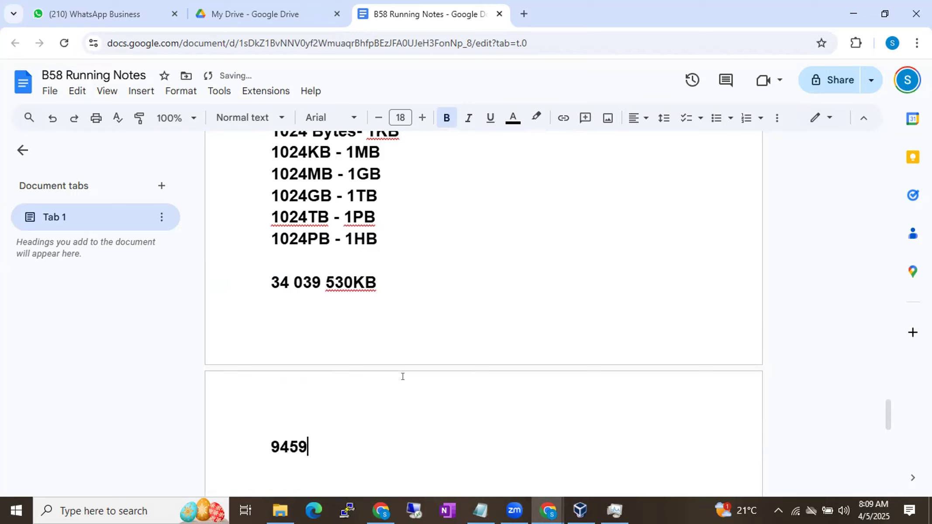
pyautogui.write('343595u')
pyautogui.press('BackSpace')
pyautogui.write('7')
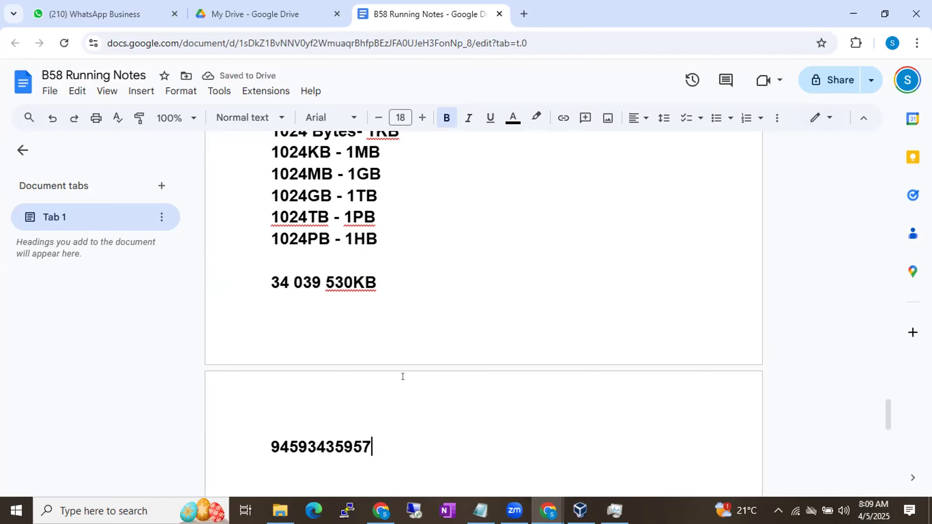
pyautogui.write('MB')
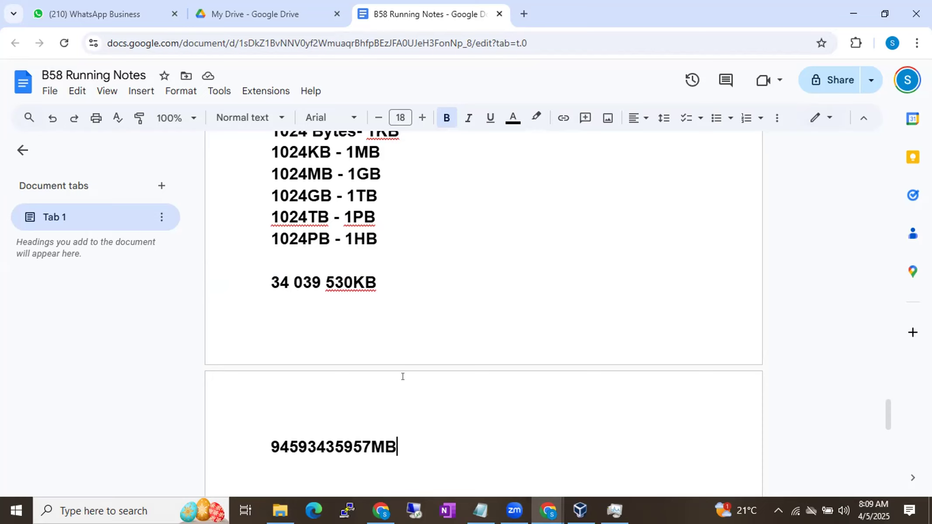
pyautogui.moveTo(370, 442); pyautogui.dragTo(347, 443)
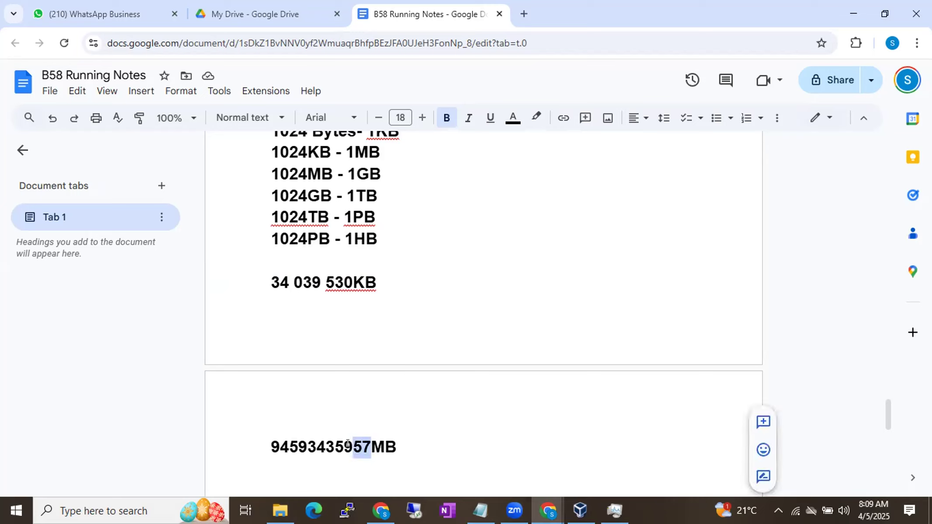
pyautogui.press('BackSpace')
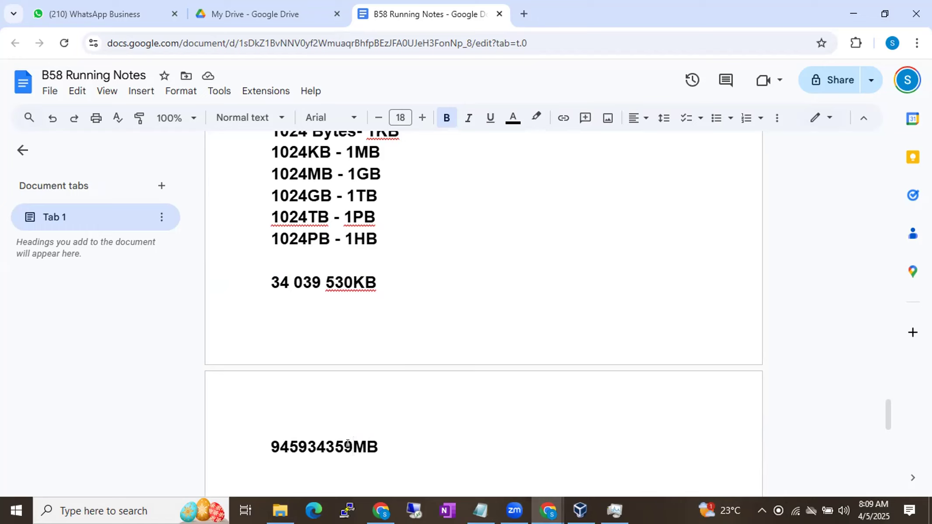
# Step: Examine the conversion list and the digit groups of the MB example value to work out its size in larger units
pyautogui.scroll(1, 347, 443)
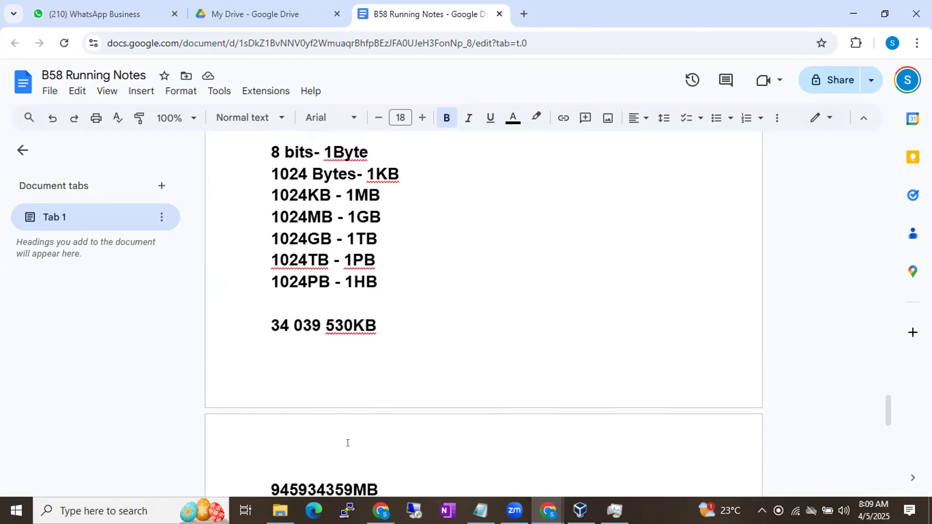
pyautogui.scroll(-1, 347, 443)
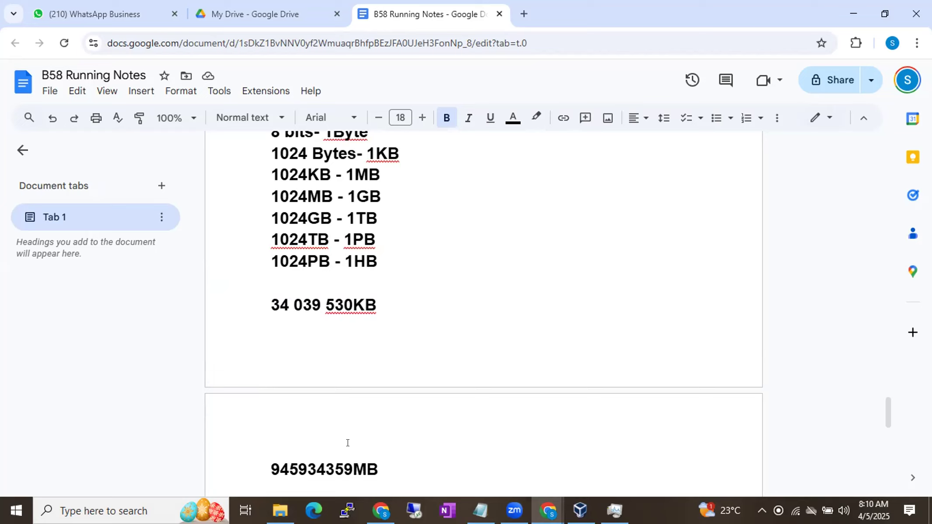
pyautogui.scroll(-3, 347, 443)
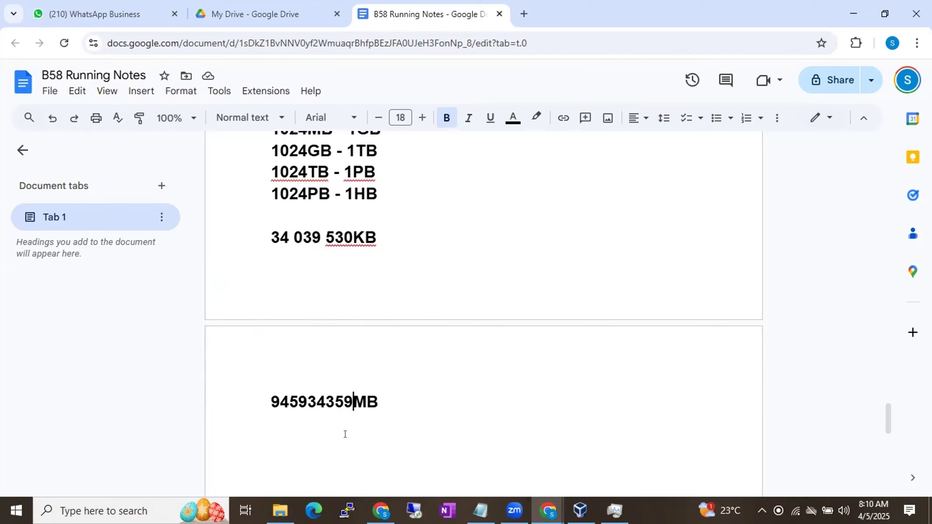
pyautogui.click(324, 401)
pyautogui.moveTo(322, 391); pyautogui.dragTo(345, 392)
pyautogui.click(338, 410)
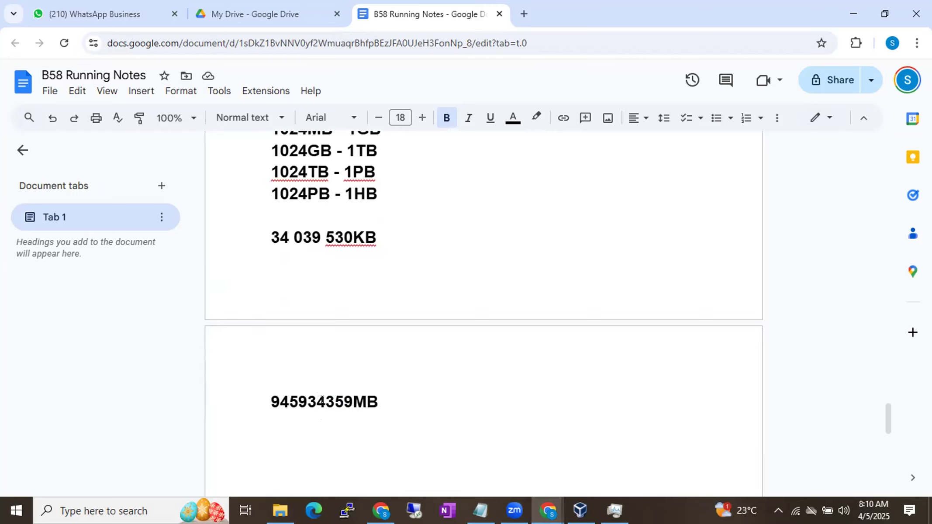
pyautogui.moveTo(317, 399); pyautogui.dragTo(305, 399)
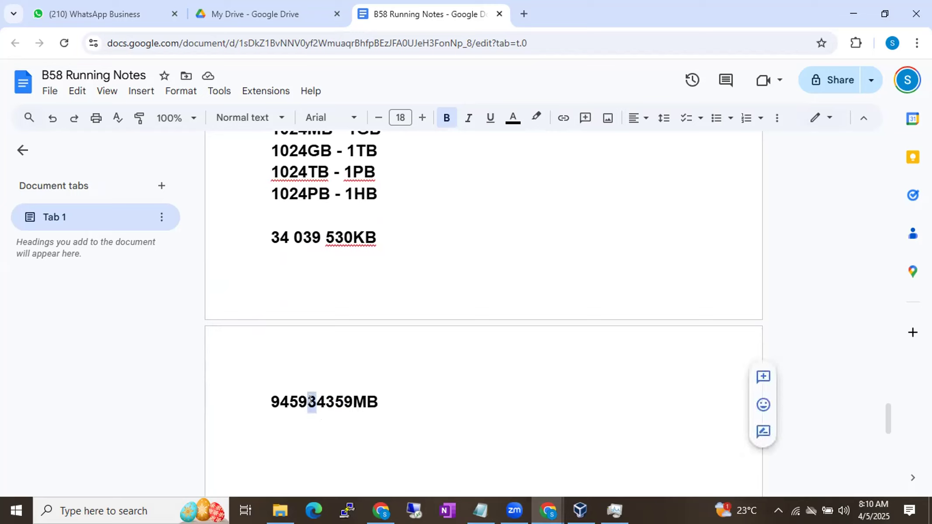
pyautogui.click(299, 398)
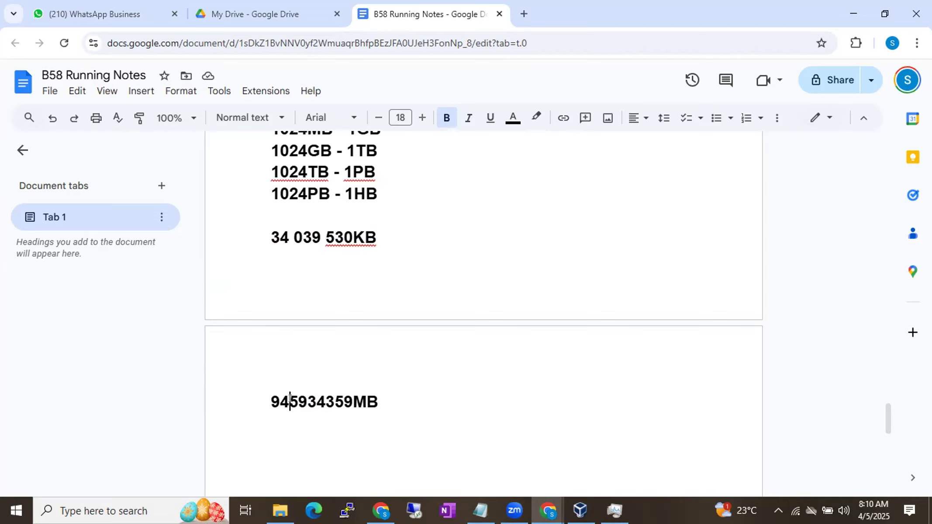
pyautogui.hotkey('shift', 'Right')
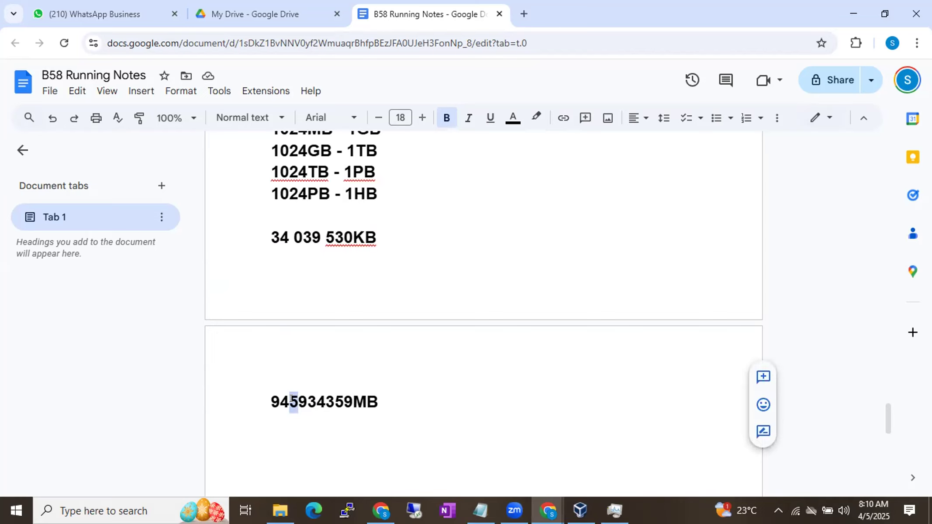
pyautogui.click(261, 400)
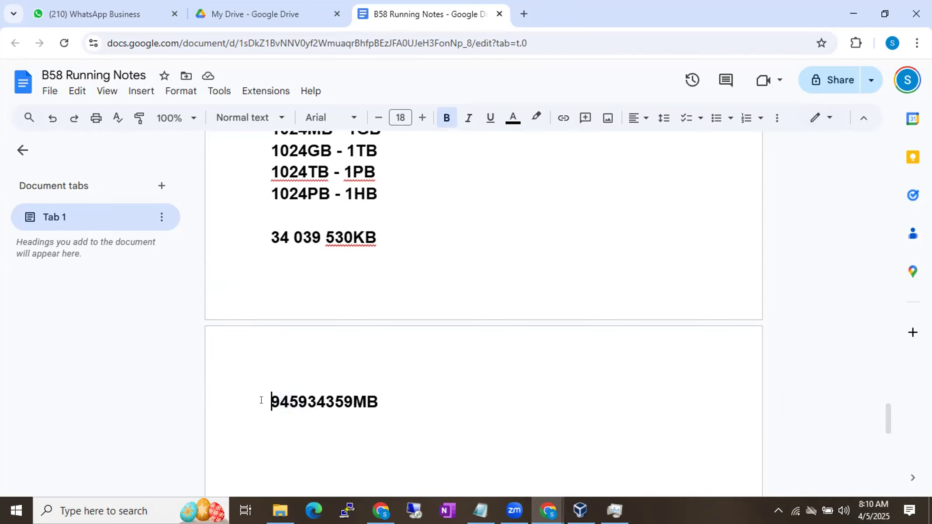
pyautogui.moveTo(270, 400); pyautogui.dragTo(290, 398)
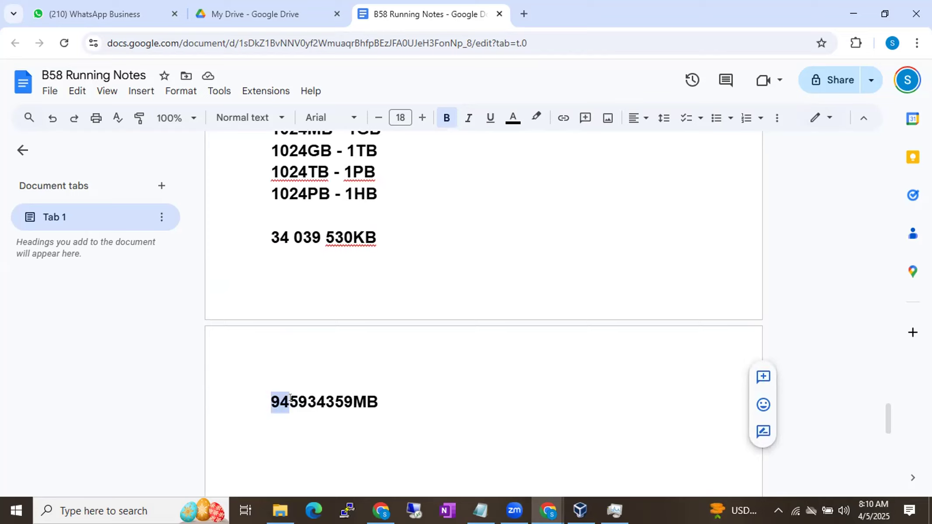
pyautogui.click(389, 391)
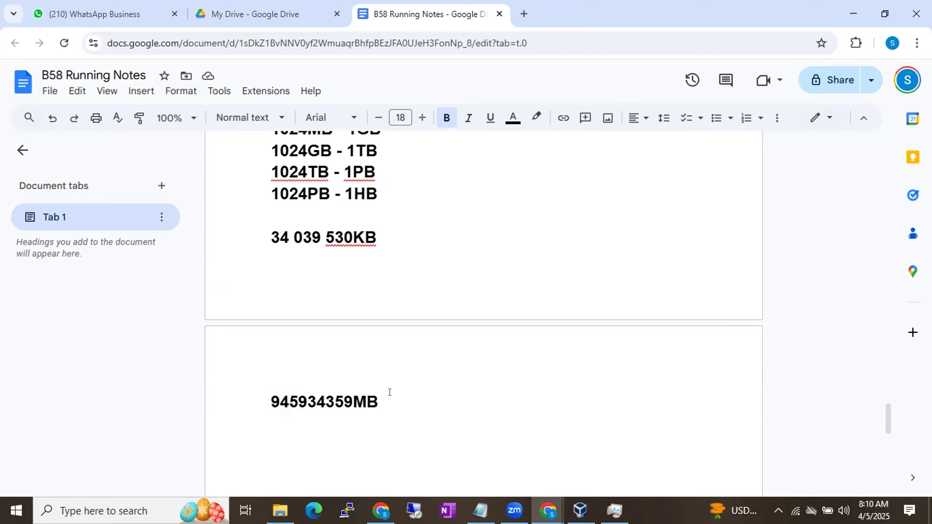
pyautogui.scroll(-2, 388, 391)
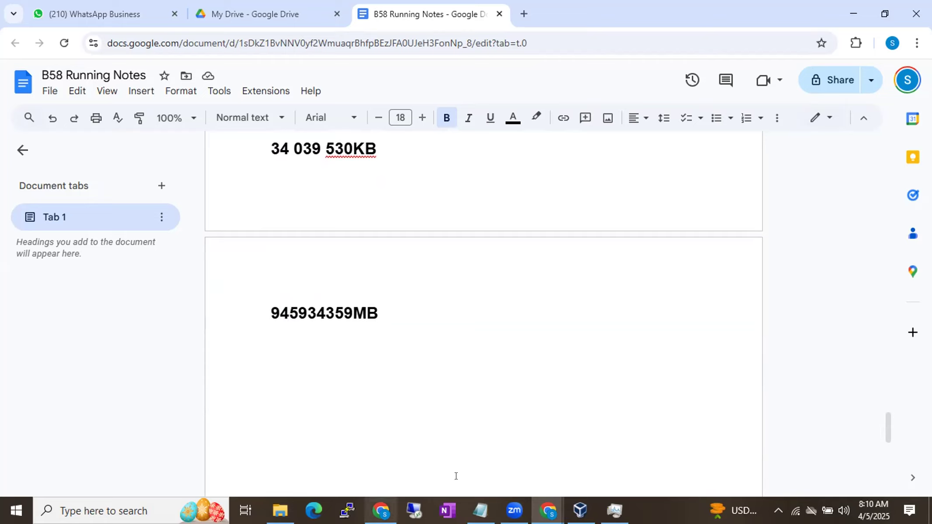
# Step: Check the host's memory in Task Manager, and set the new virtual machine's memory size to 3072 MB in VirtualBox
pyautogui.click(606, 509)
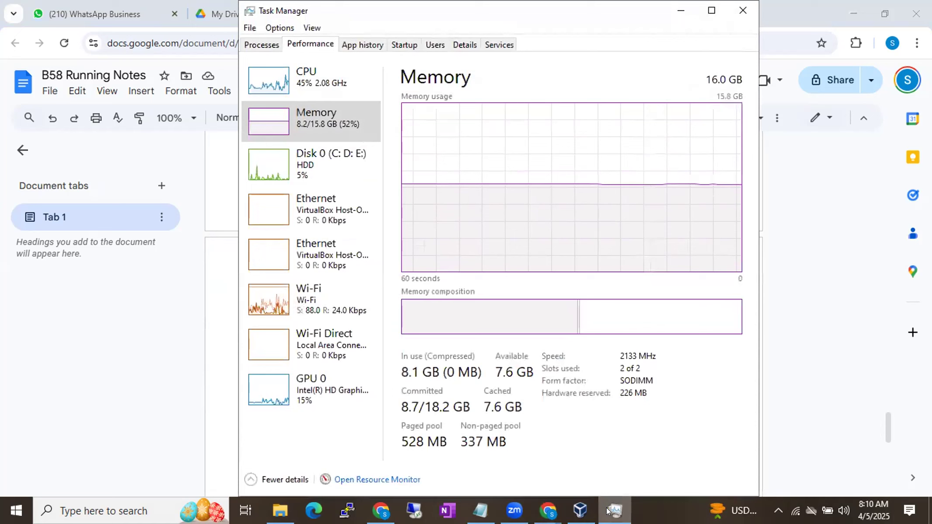
pyautogui.click(581, 509)
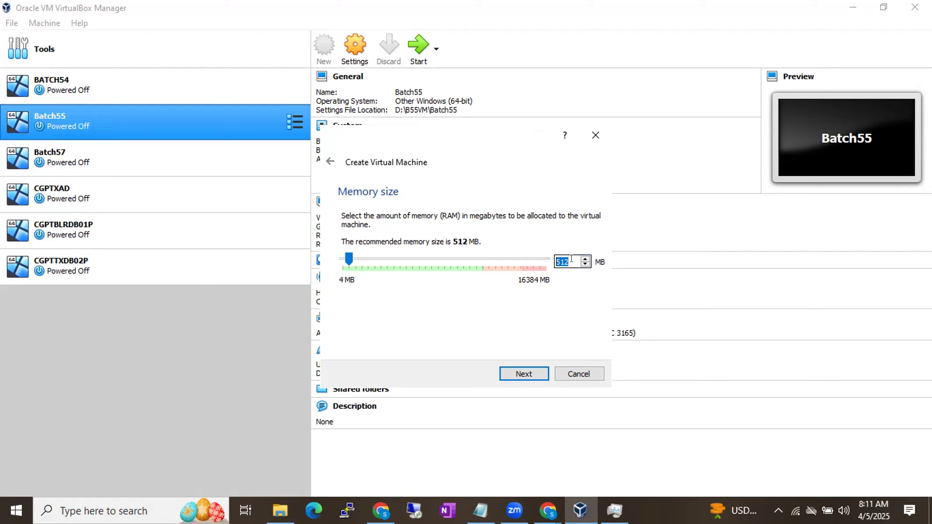
pyautogui.write('3072')
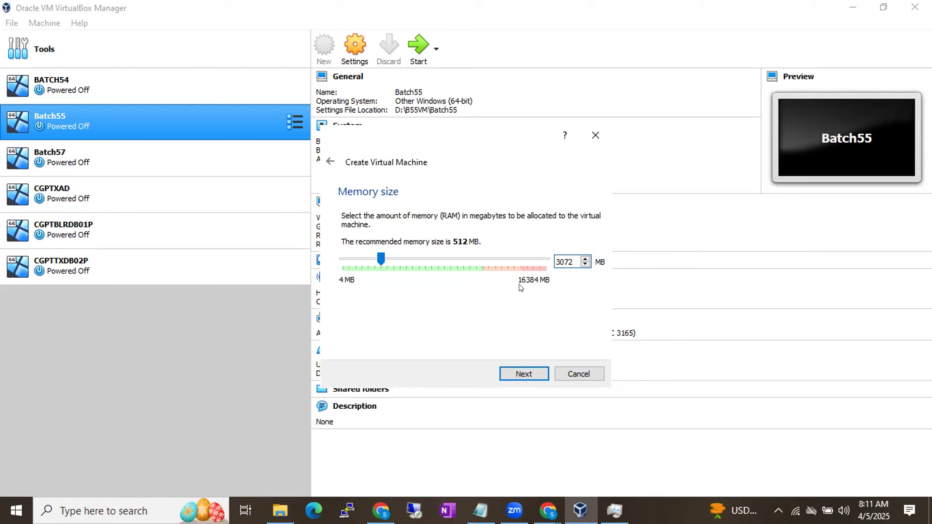
# Step: Review the host computer's total and used memory in Task Manager against the virtual machine's allocation
pyautogui.click(613, 503)
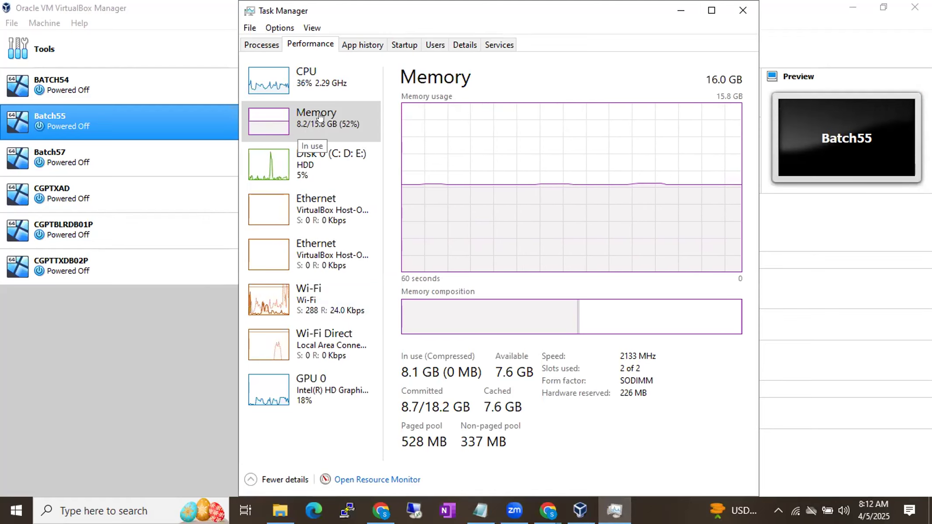
pyautogui.click(680, 10)
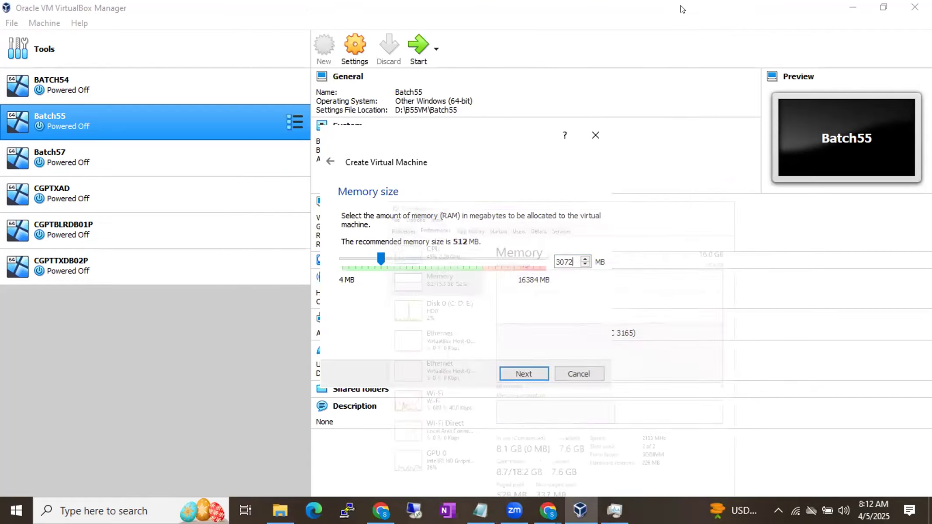
pyautogui.click(615, 509)
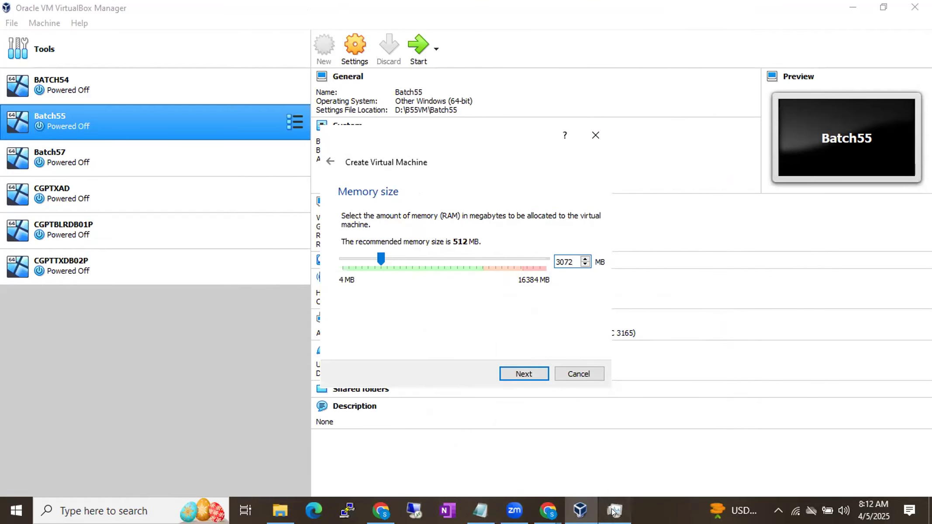
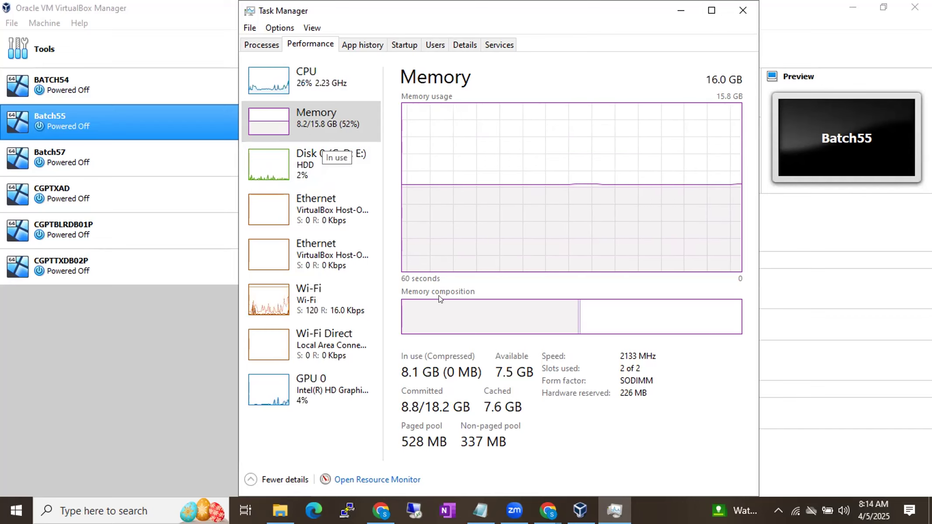
# Step: Return to VirtualBox, accept the 3072 MB memory size, and begin creating a new virtual hard disk of the VDI type
pyautogui.moveTo(462, 321)
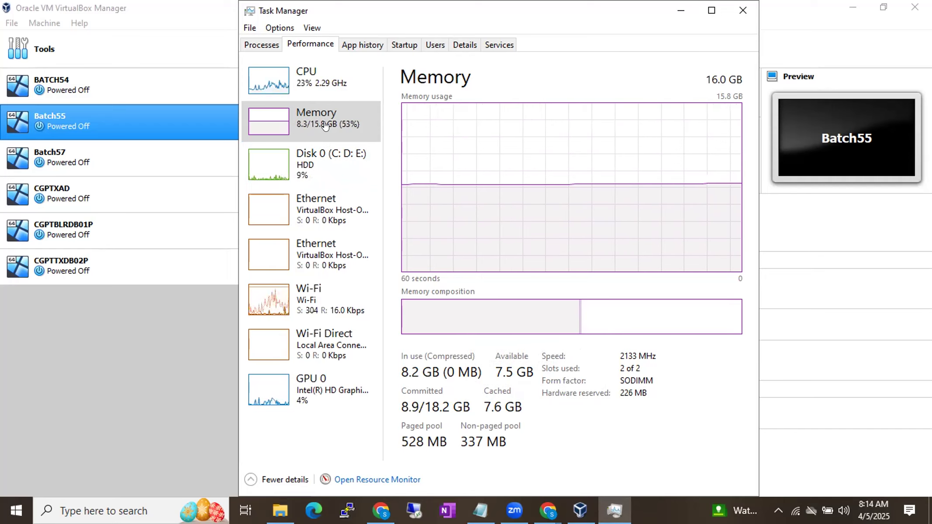
pyautogui.click(681, 10)
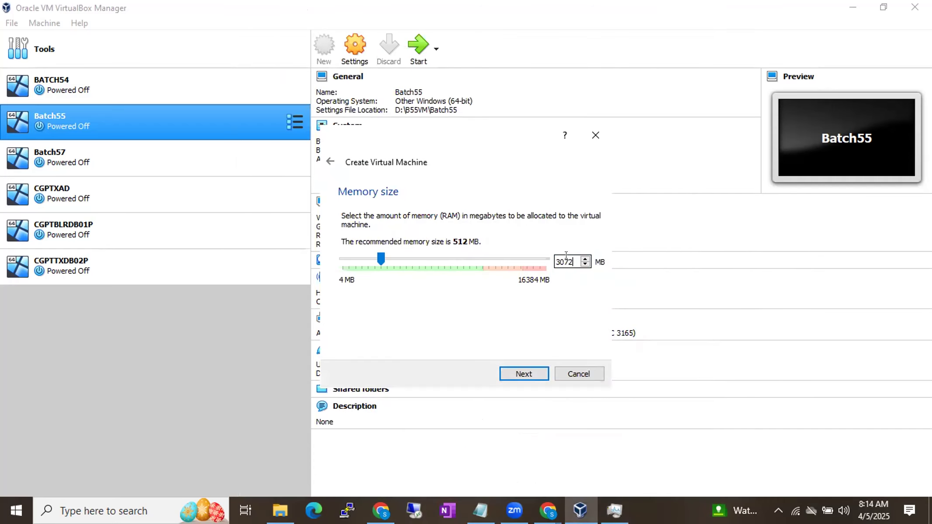
pyautogui.moveTo(571, 261); pyautogui.dragTo(548, 261)
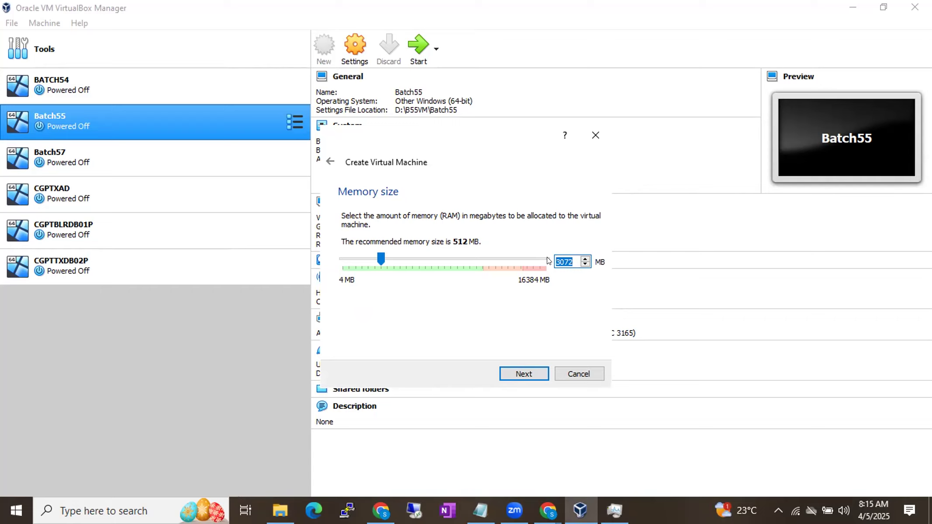
pyautogui.click(572, 256)
pyautogui.moveTo(572, 256); pyautogui.dragTo(550, 258)
pyautogui.click(526, 373)
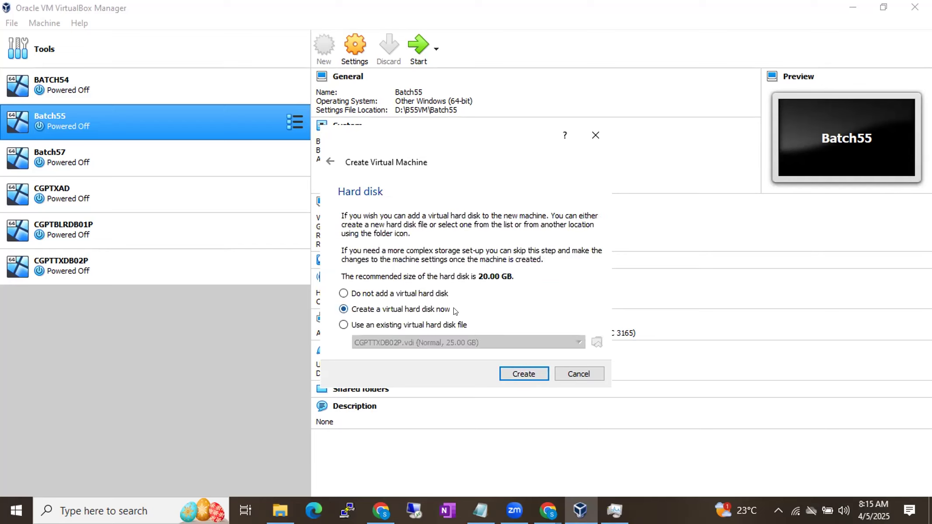
pyautogui.click(505, 370)
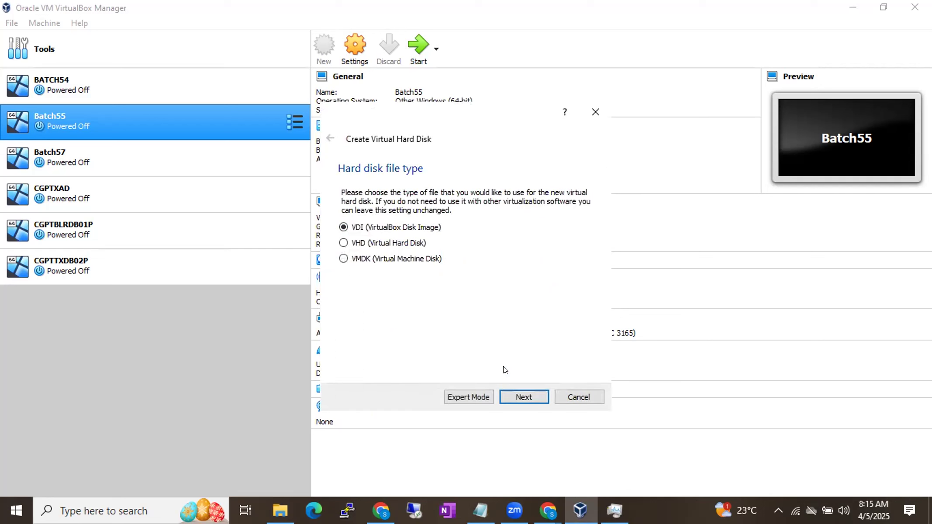
pyautogui.click(526, 394)
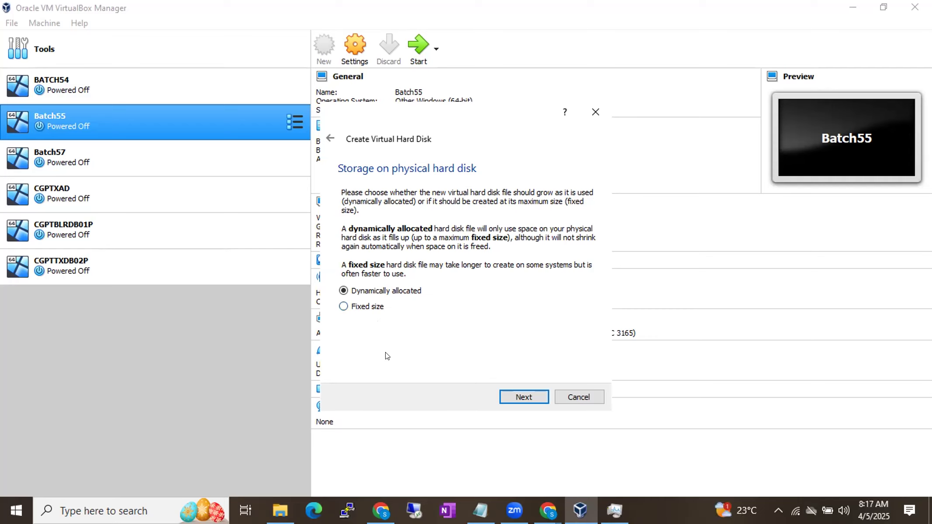
# Step: Check the free space on the host computer's drives in File Explorer, and return to the virtual hard disk setup
pyautogui.click(279, 510)
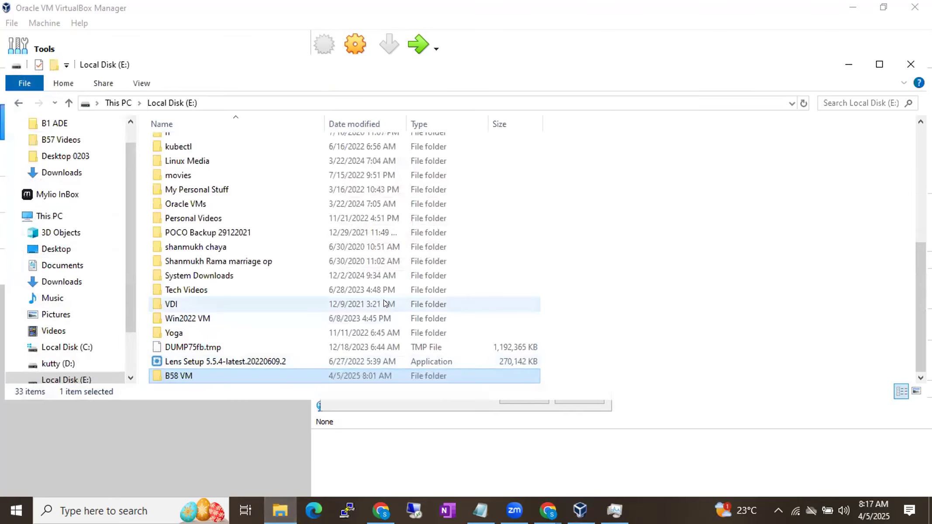
pyautogui.click(117, 103)
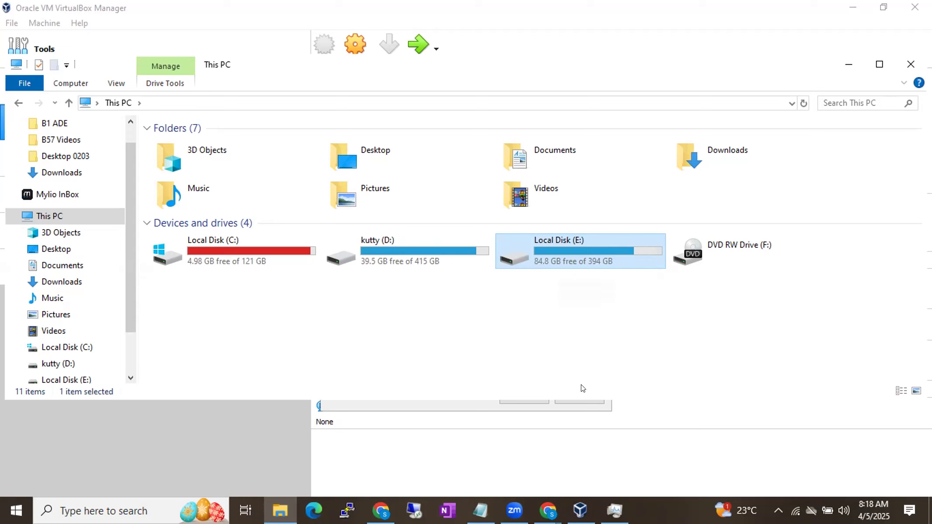
pyautogui.click(581, 508)
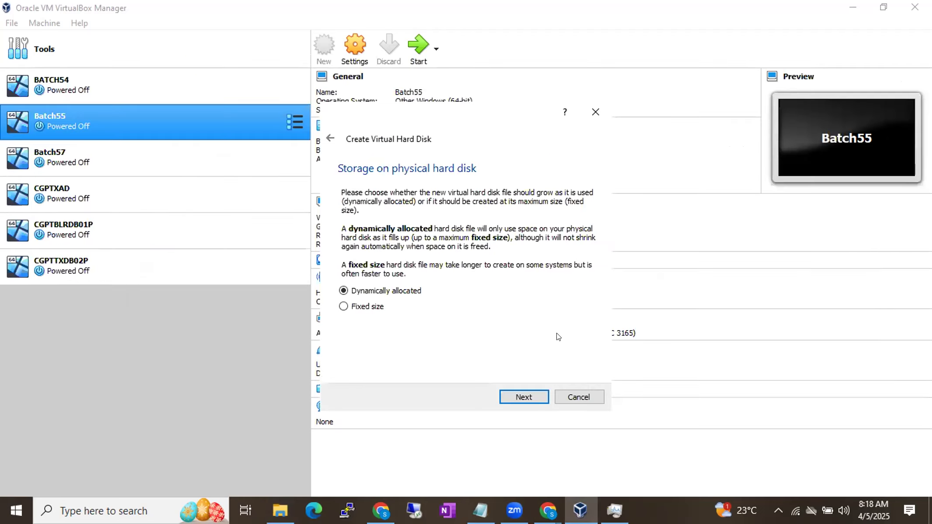
# Step: Keep the disk dynamically allocated, set its size to 25.00 GB, and create the Batch58 virtual machine's hard disk
pyautogui.click(516, 395)
pyautogui.doubleClick(574, 262)
pyautogui.write('25.00 GB')
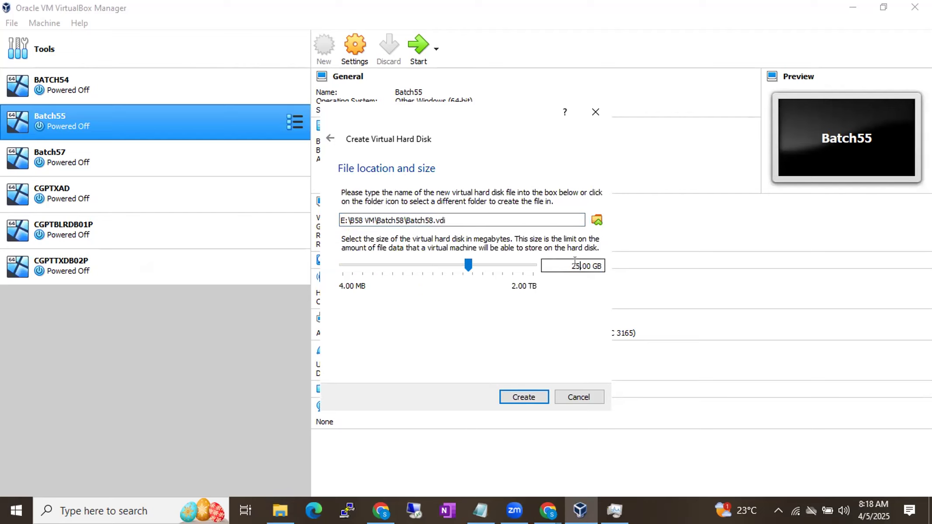
pyautogui.click(528, 397)
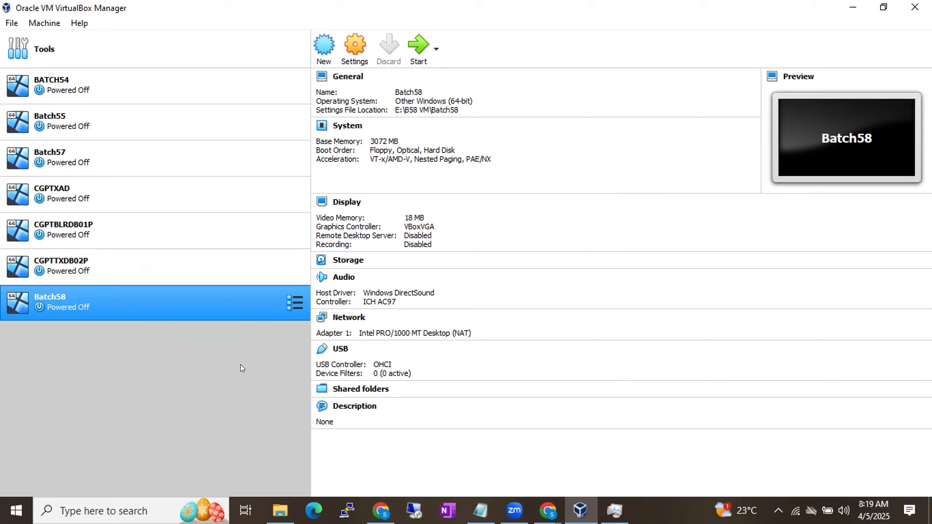
# Step: Switch to Notepad, write the notice "Break for 10min.s", and return to VirtualBox
pyautogui.click(480, 510)
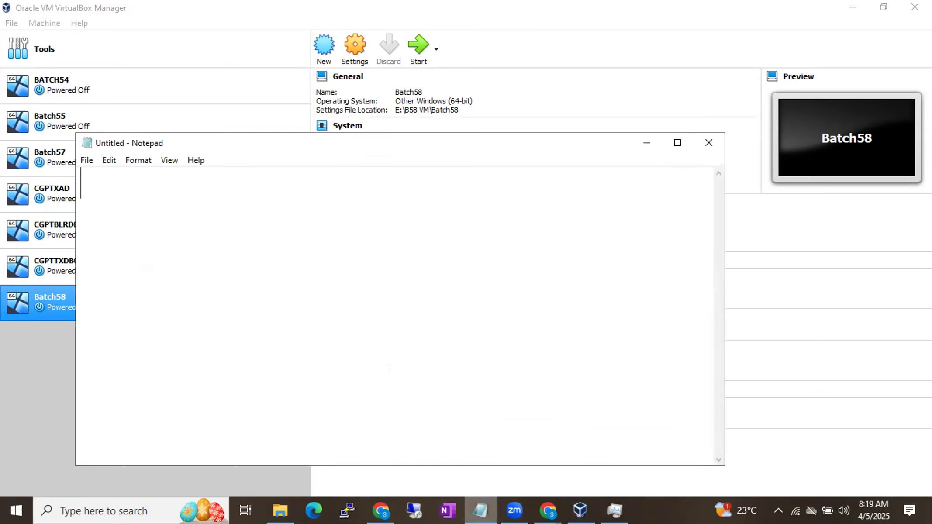
pyautogui.write('Break ')
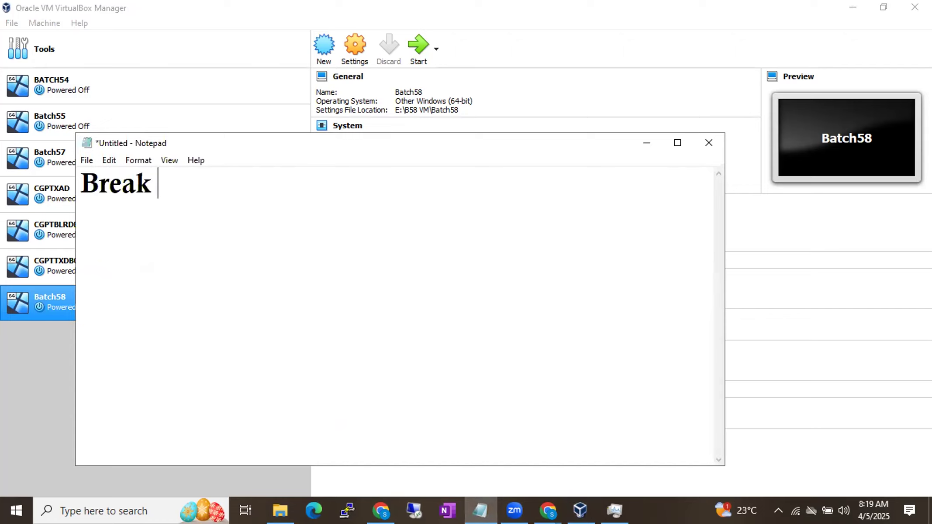
pyautogui.write('for 10mi')
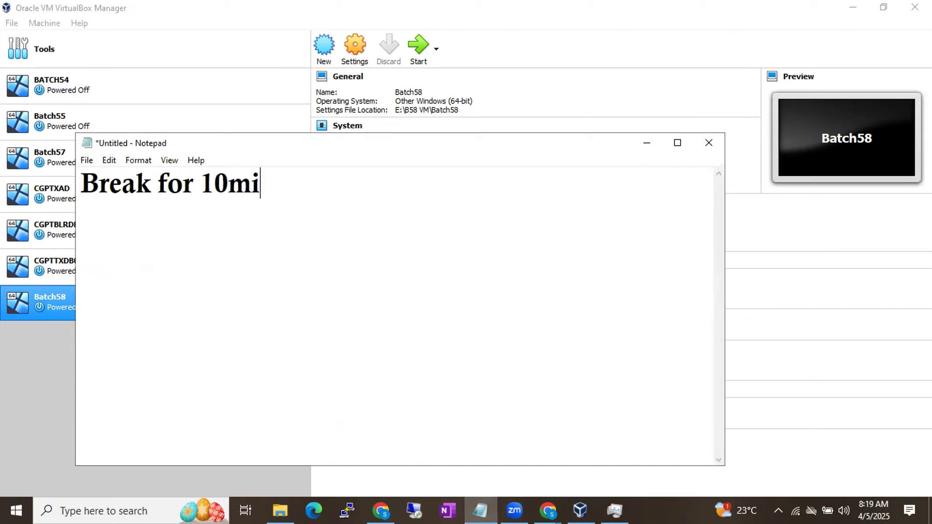
pyautogui.write('n.s')
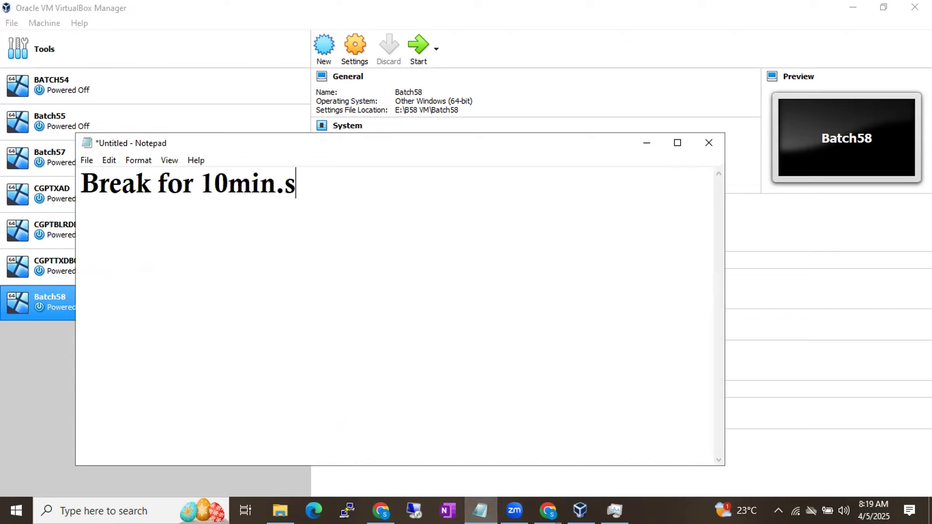
pyautogui.click(494, 124)
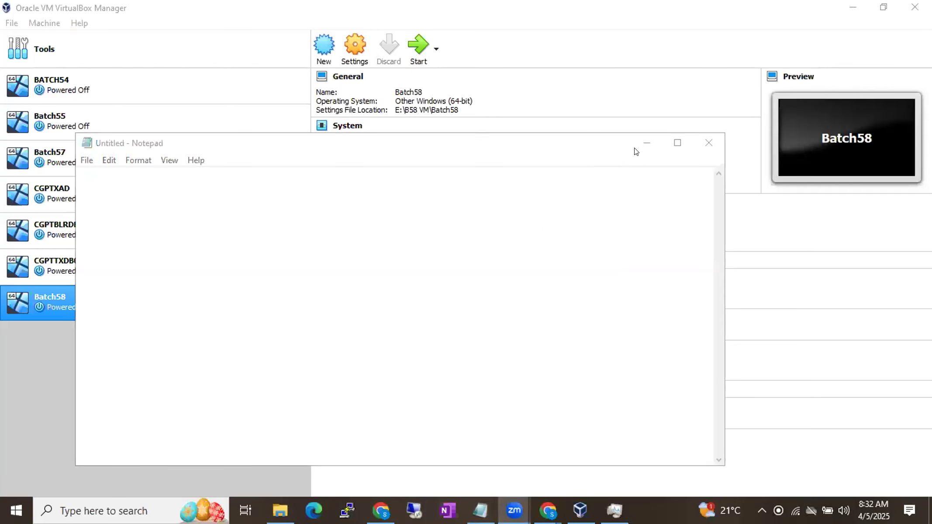
pyautogui.click(647, 142)
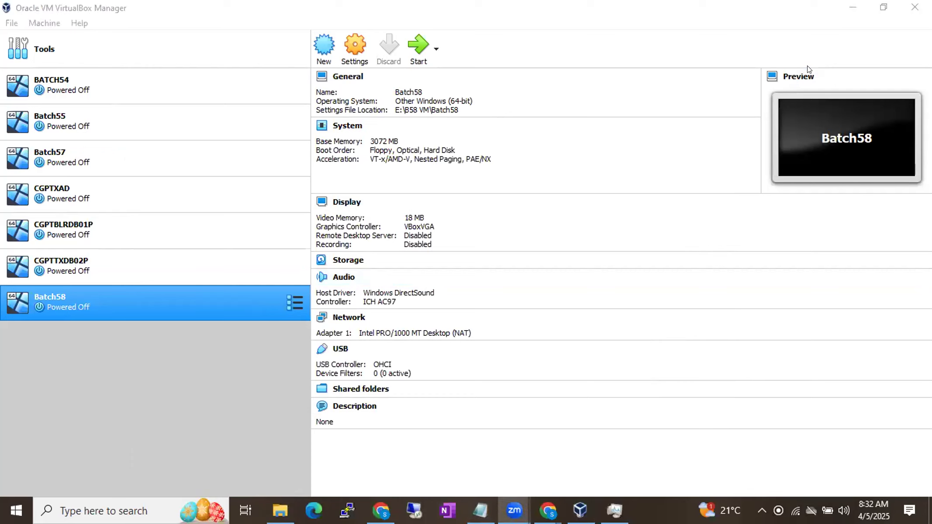
pyautogui.click(188, 395)
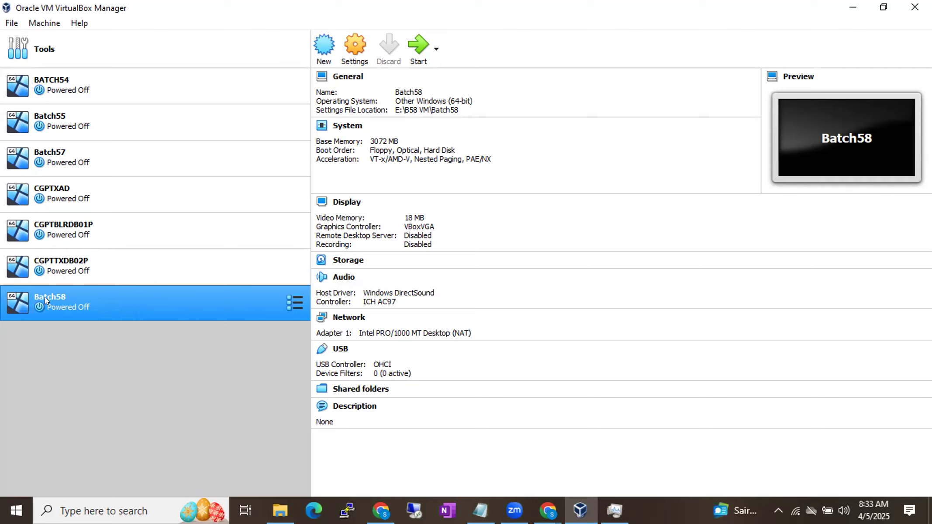
pyautogui.rightClick(86, 296)
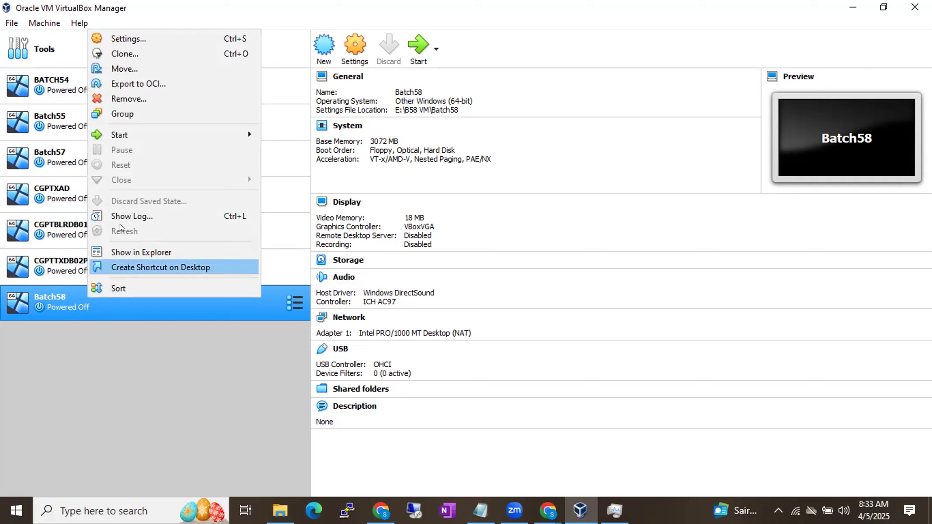
pyautogui.click(134, 39)
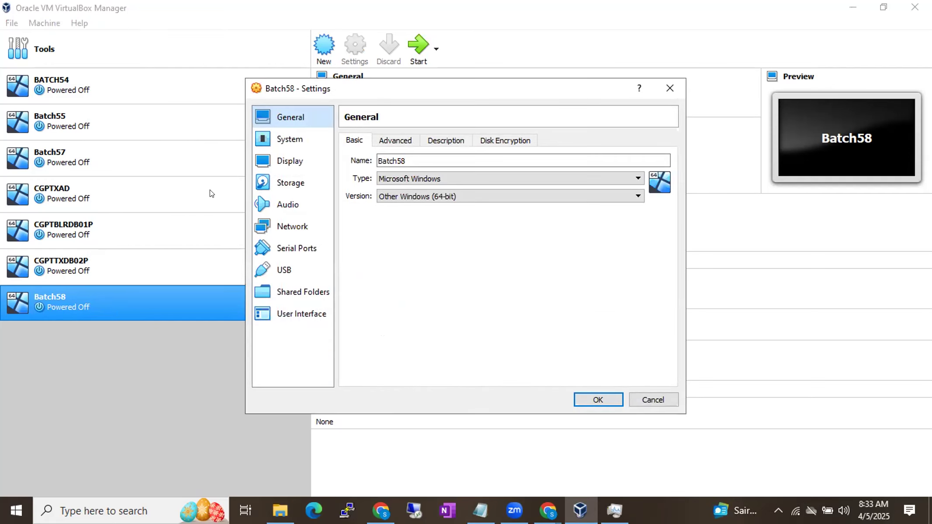
pyautogui.click(669, 88)
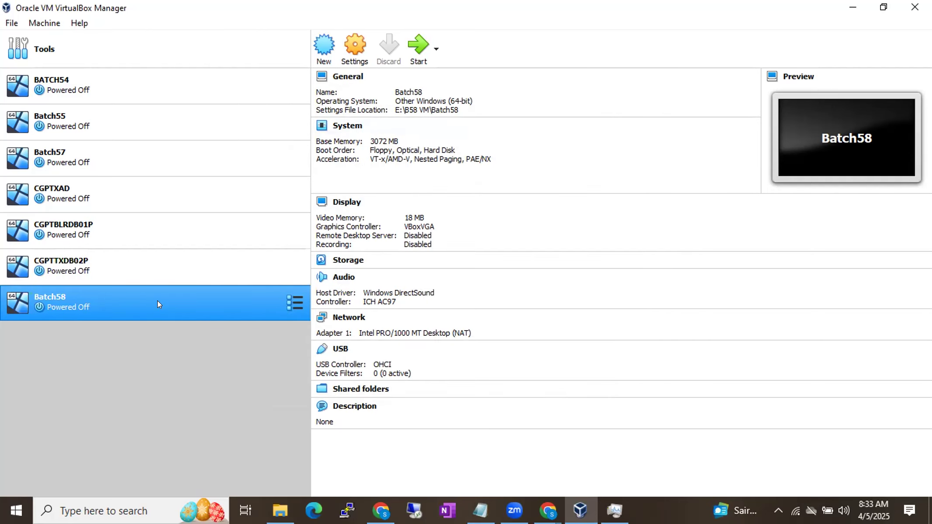
# Step: Open the settings of the Batch58 virtual machine and review its base memory in the System settings
pyautogui.click(349, 46)
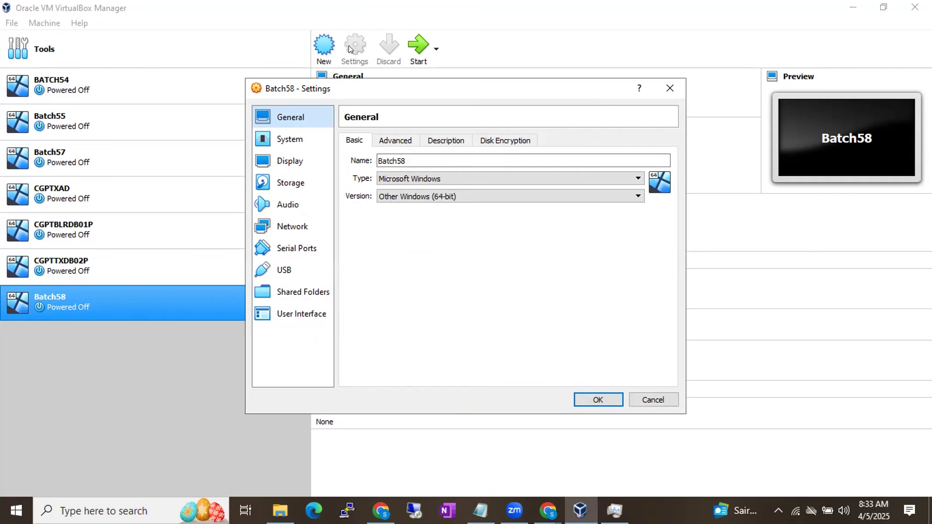
pyautogui.click(285, 139)
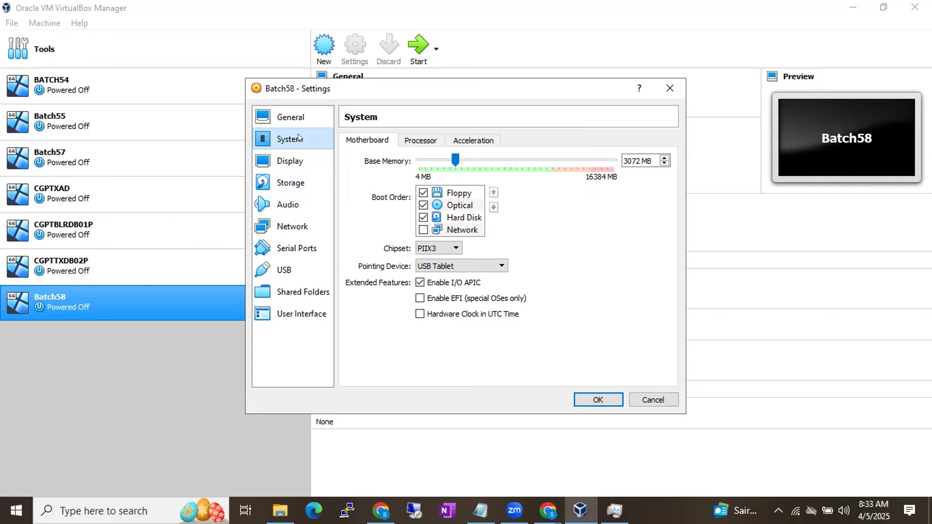
pyautogui.click(635, 160)
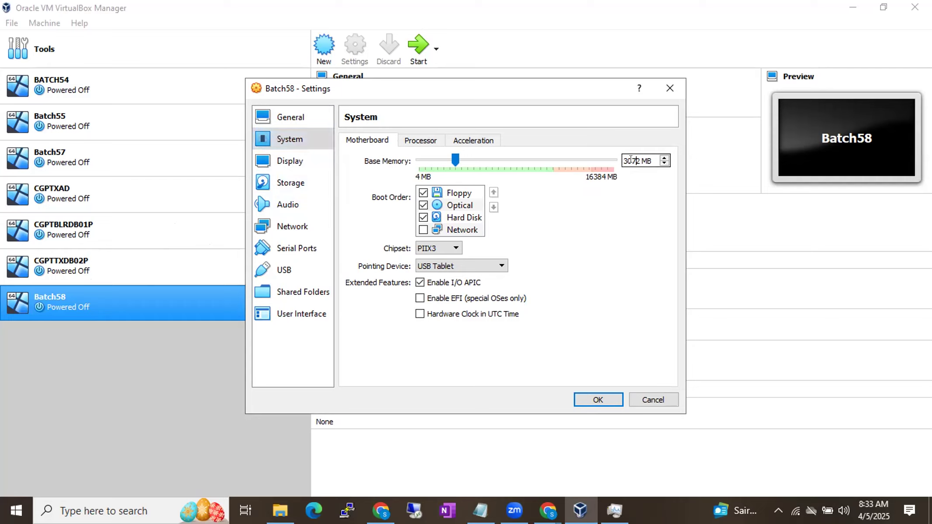
pyautogui.moveTo(652, 161); pyautogui.dragTo(614, 162)
# Step: Select the empty optical drive under the IDE controller in the Batch58 storage settings
pyautogui.click(284, 165)
pyautogui.click(285, 188)
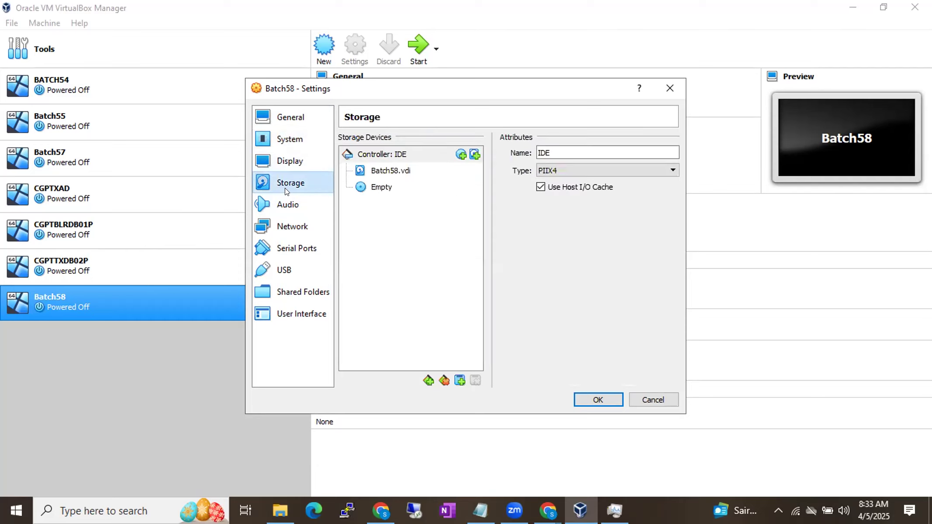
pyautogui.click(374, 187)
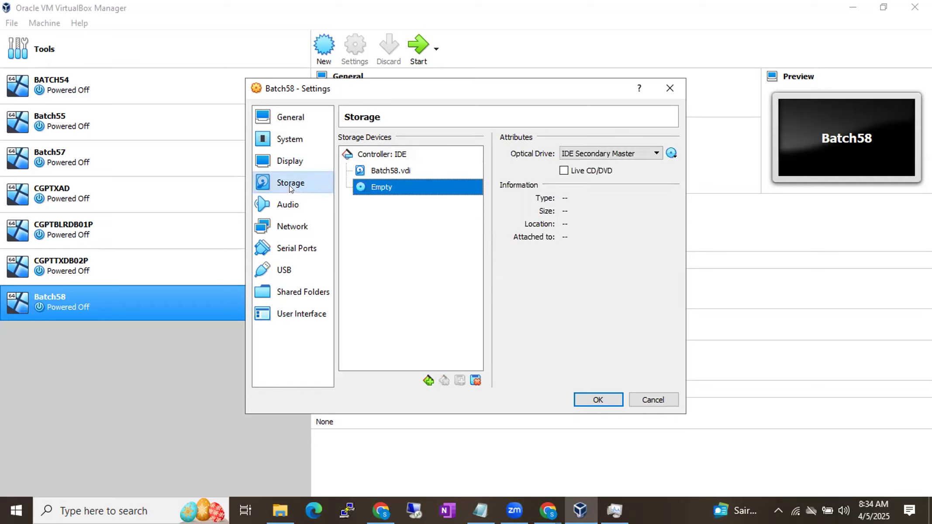
pyautogui.click(290, 184)
pyautogui.click(362, 187)
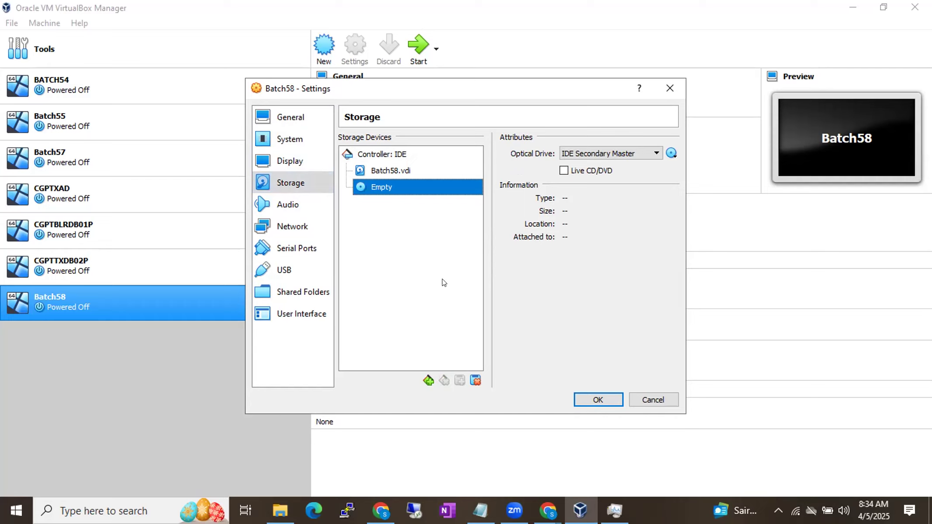
# Step: Add the line "Virtual Files- ISO Files" below the 945934359MB example in the B58 Running Notes document, followed by a new line
pyautogui.moveTo(548, 509)
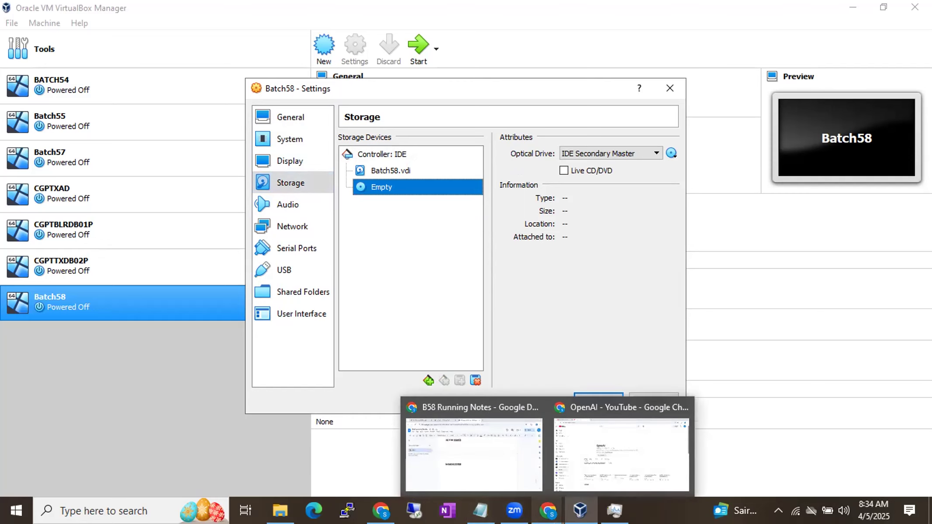
pyautogui.click(495, 475)
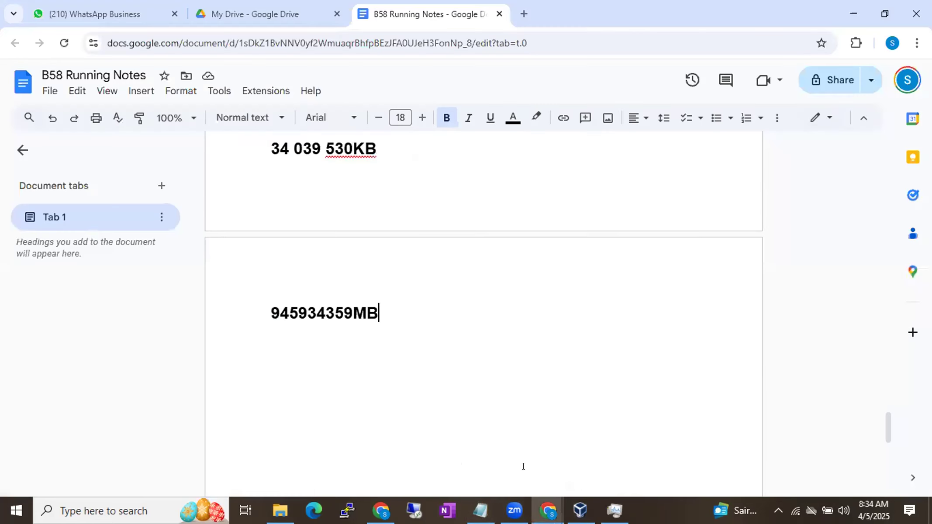
pyautogui.press('Return')
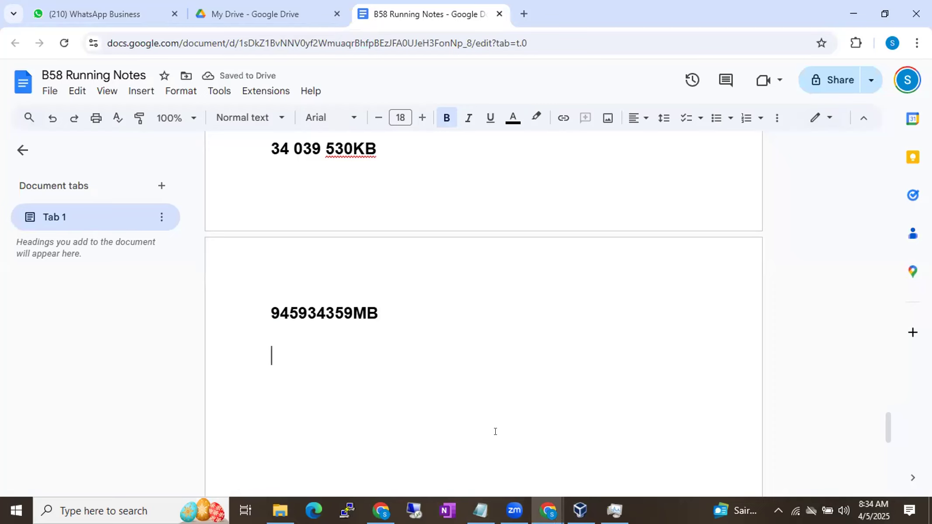
pyautogui.write('Virut')
pyautogui.press('BackSpace')
pyautogui.press('BackSpace')
pyautogui.write('tual ')
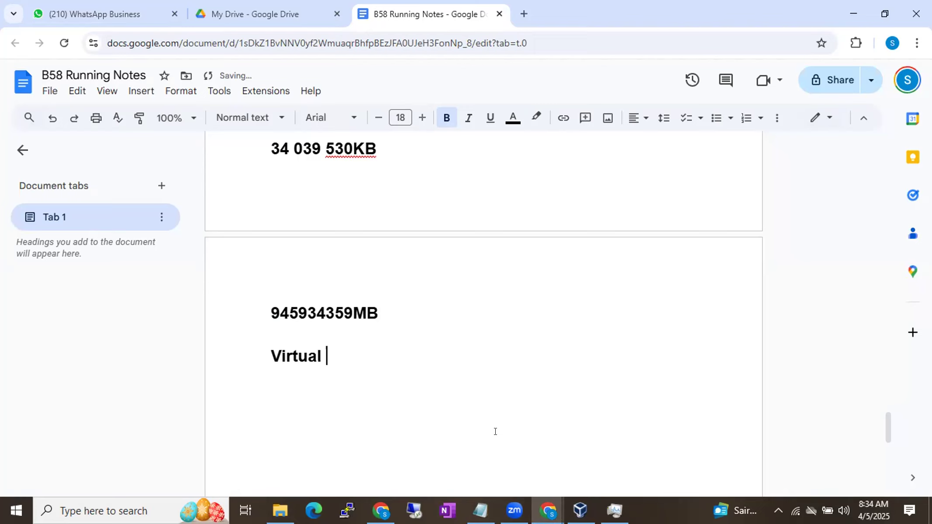
pyautogui.write('Files-')
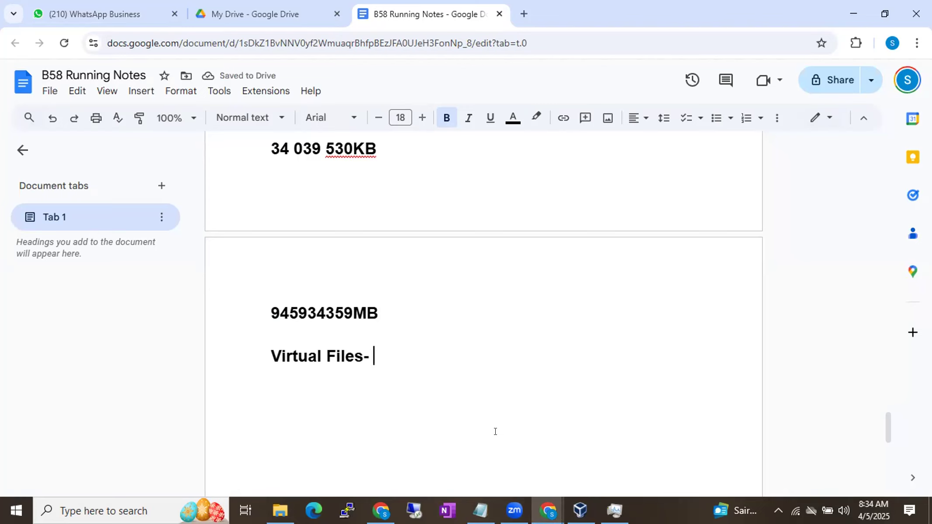
pyautogui.write('ISO Files')
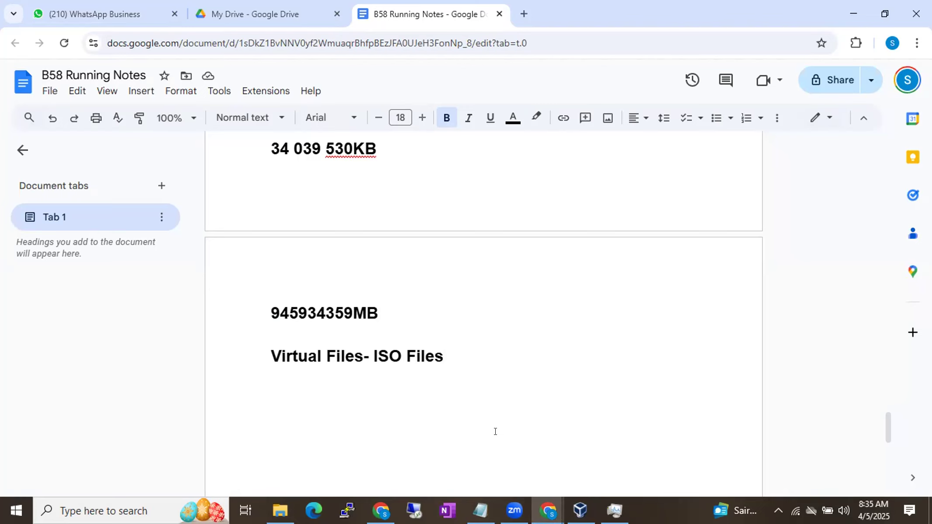
pyautogui.click(369, 350)
pyautogui.moveTo(369, 348); pyautogui.dragTo(445, 356)
pyautogui.click(452, 356)
pyautogui.press('Return')
# Step: Return to VirtualBox, attach the Windows Server 2019 disk image to Batch58's empty optical drive, and save the settings
pyautogui.click(585, 510)
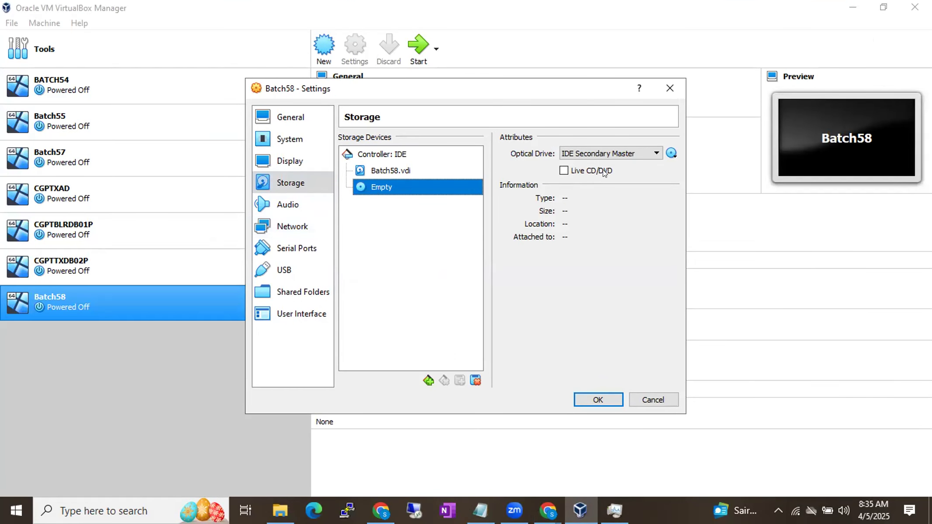
pyautogui.click(671, 154)
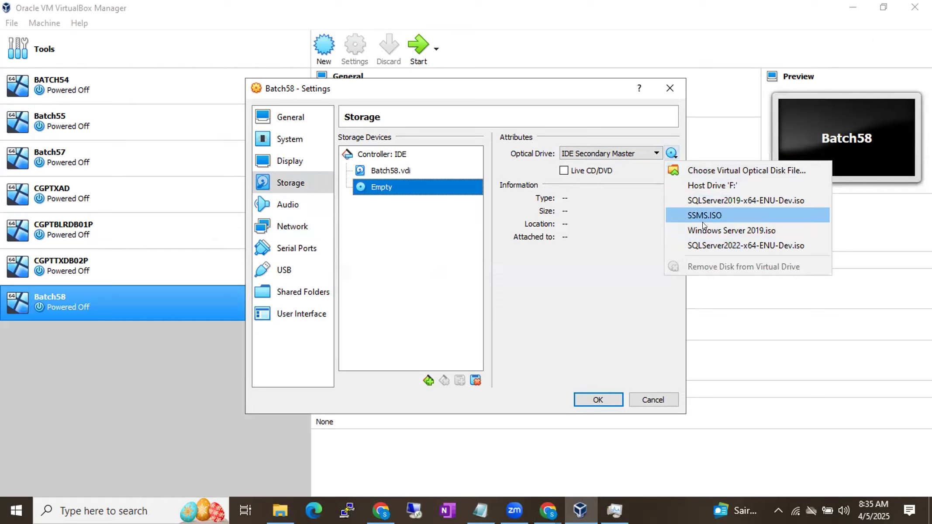
pyautogui.click(704, 171)
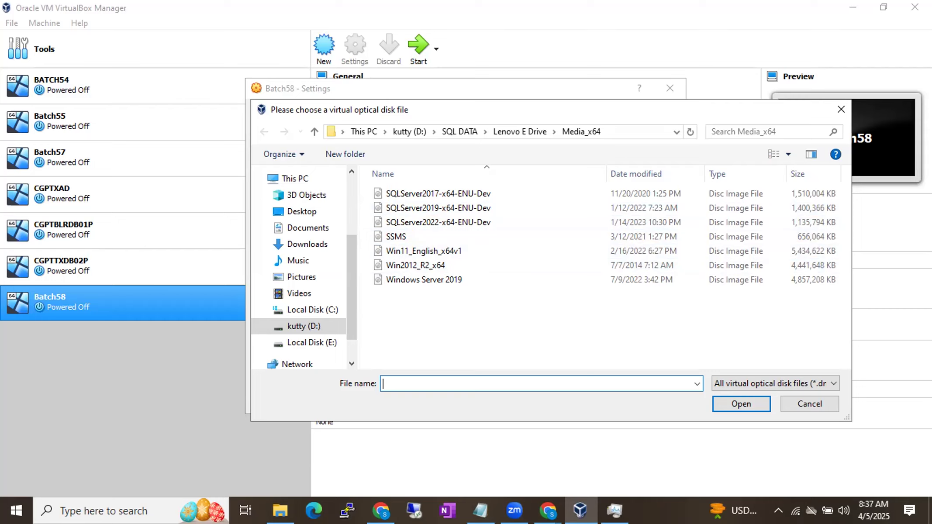
pyautogui.click(437, 280)
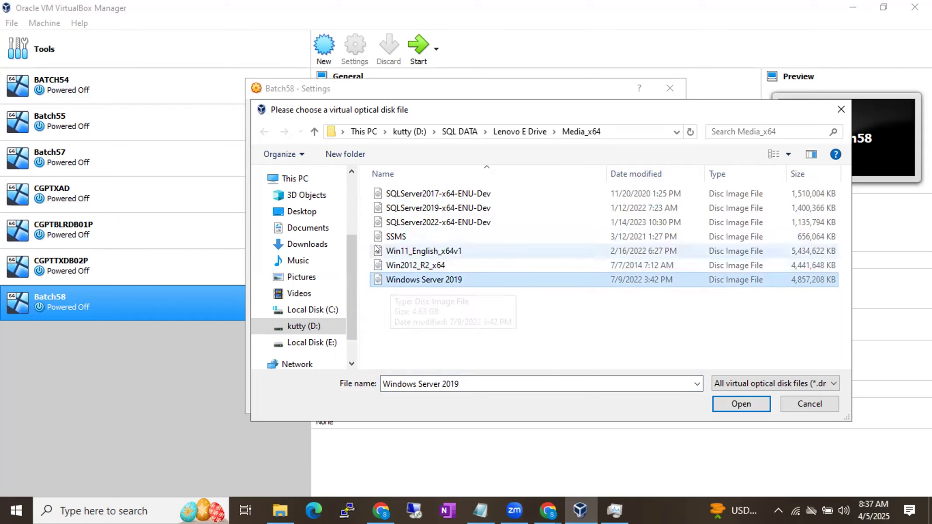
pyautogui.doubleClick(382, 279)
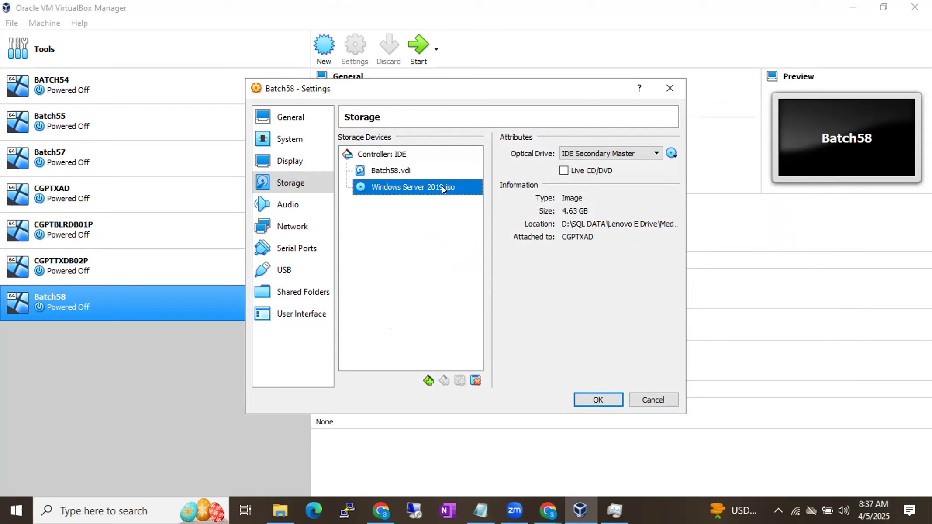
pyautogui.click(599, 399)
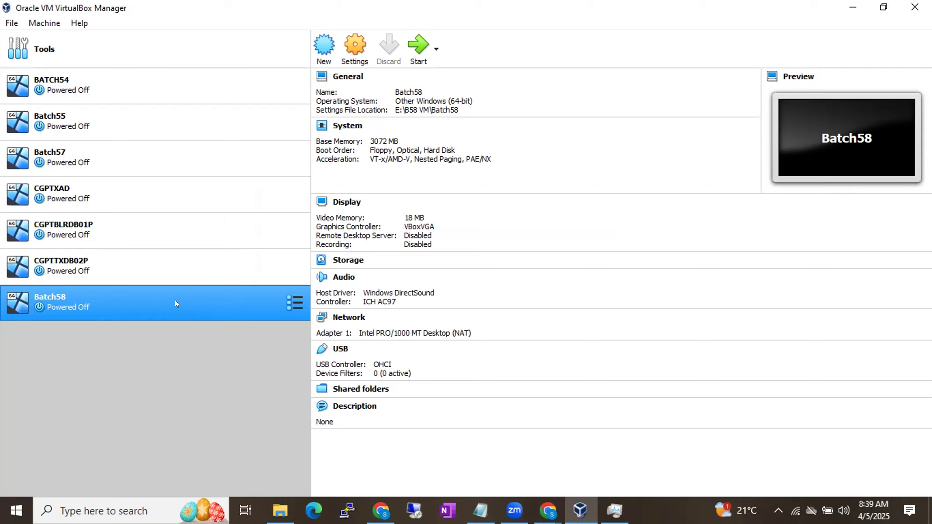
# Step: Reopen the Batch58 storage settings, choose the Windows Server 2019 image for the optical drive again, and save
pyautogui.rightClick(104, 299)
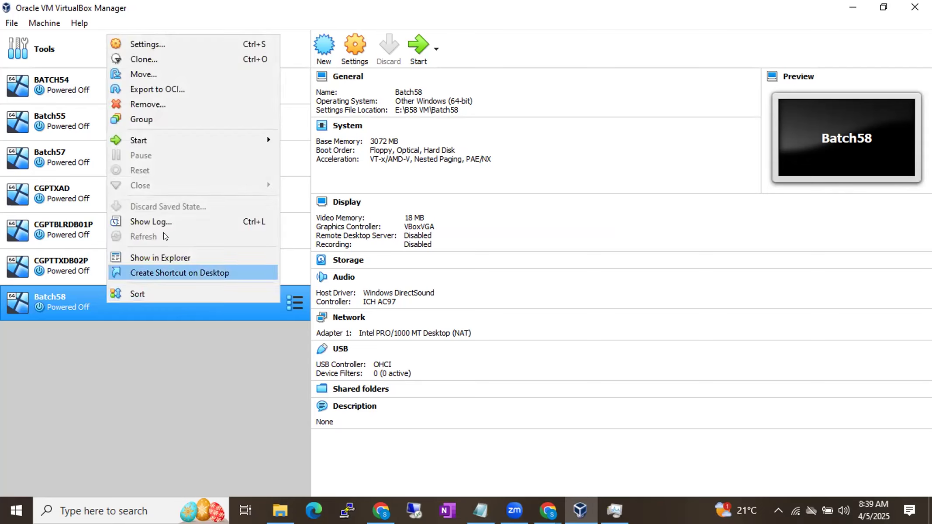
pyautogui.click(154, 46)
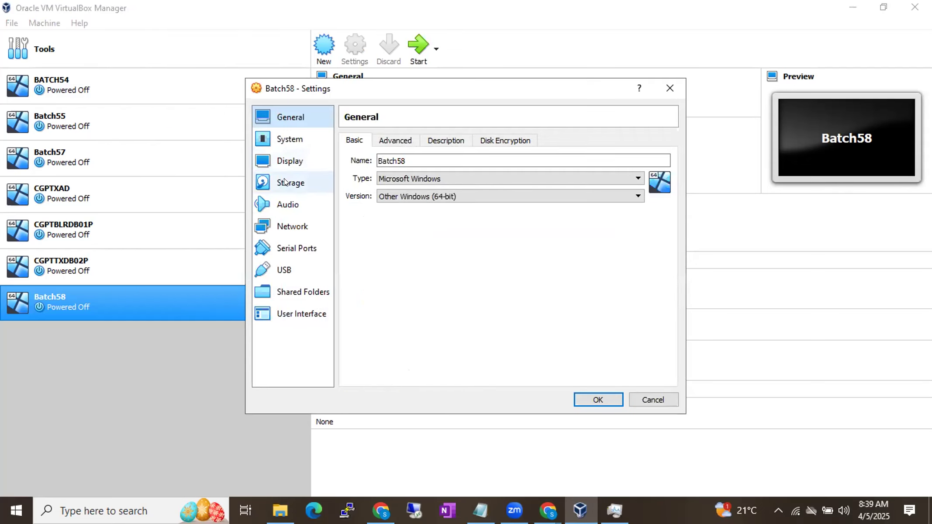
pyautogui.click(284, 181)
pyautogui.click(375, 189)
pyautogui.click(671, 155)
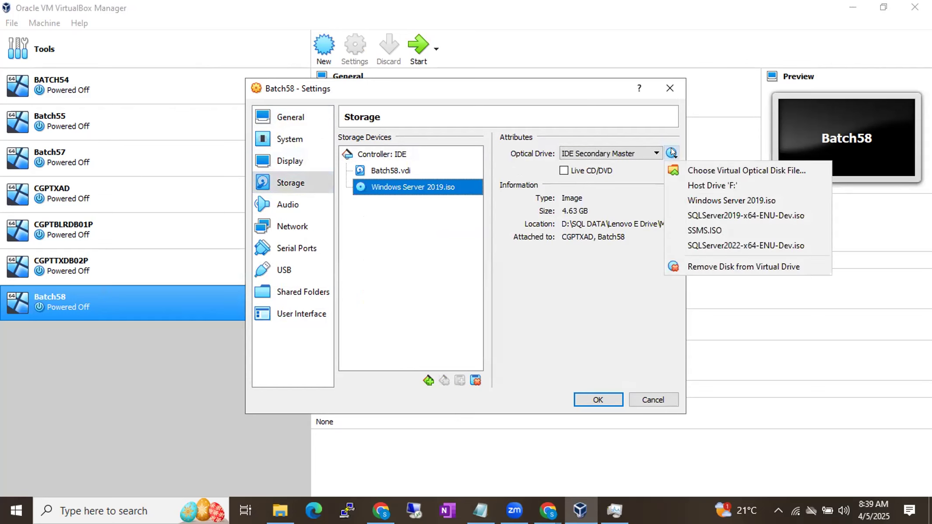
pyautogui.click(689, 170)
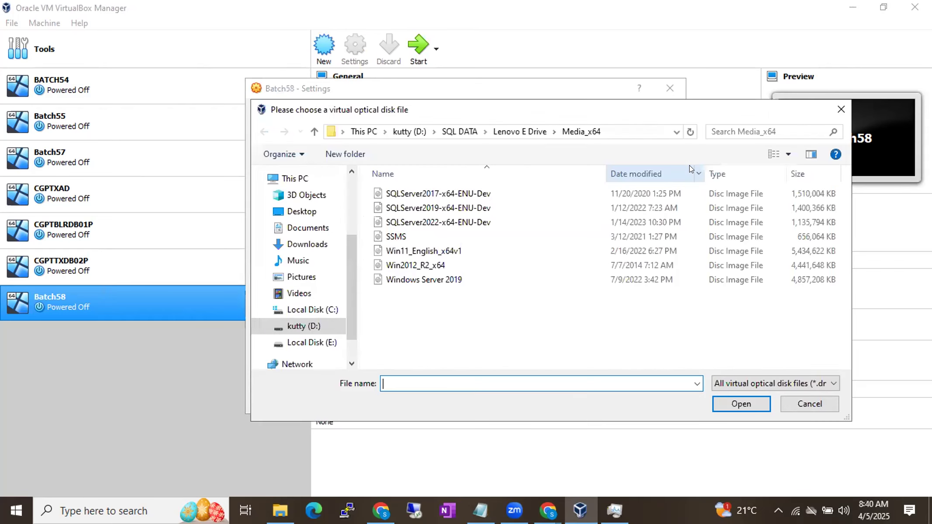
pyautogui.doubleClick(397, 280)
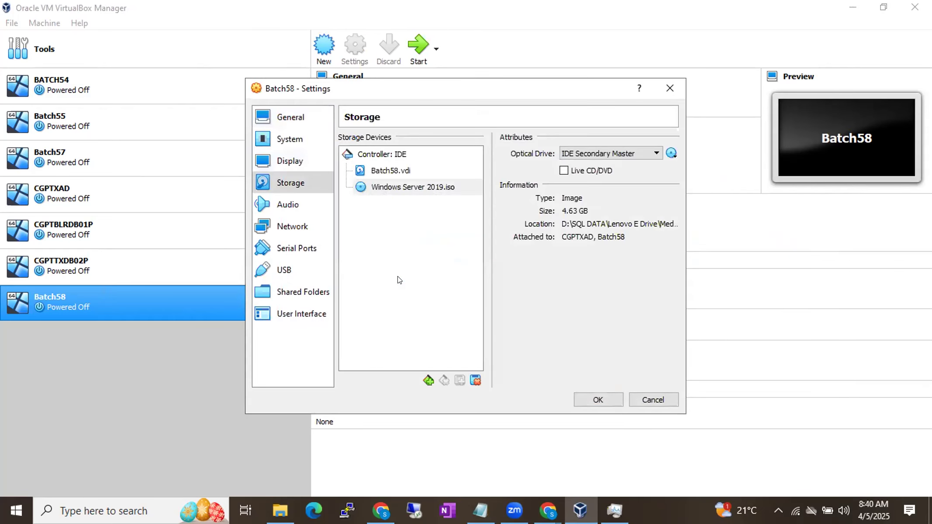
pyautogui.click(596, 398)
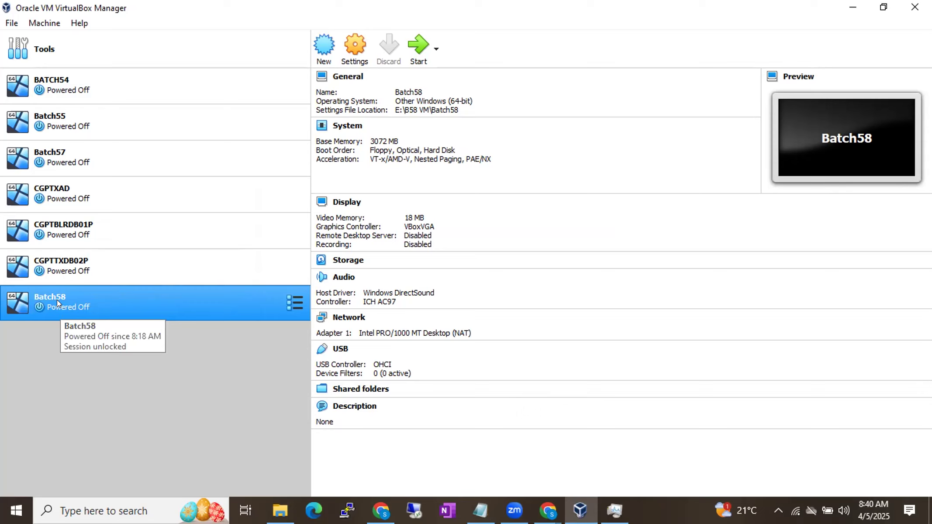
# Step: Start the Batch58 virtual machine with a Normal Start, dismiss the auto capture keyboard notice, and reposition its window
pyautogui.rightClick(91, 298)
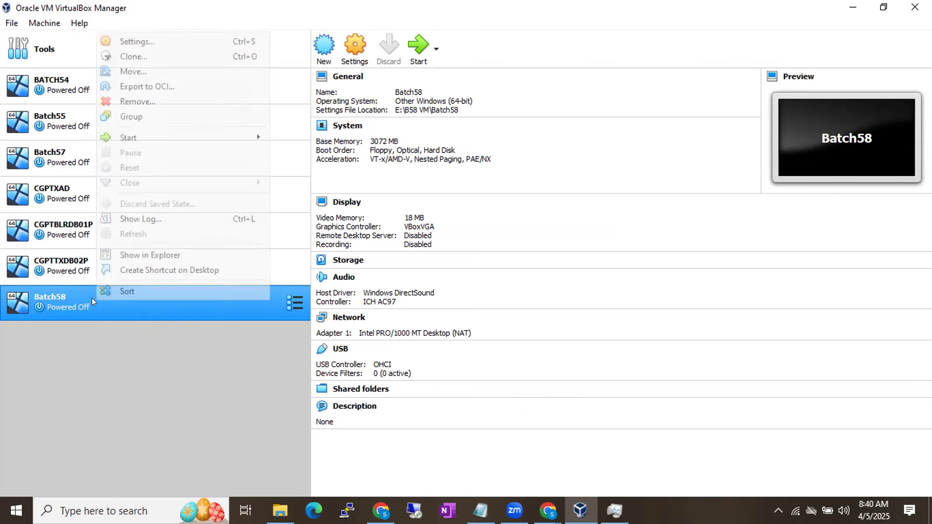
pyautogui.moveTo(176, 139)
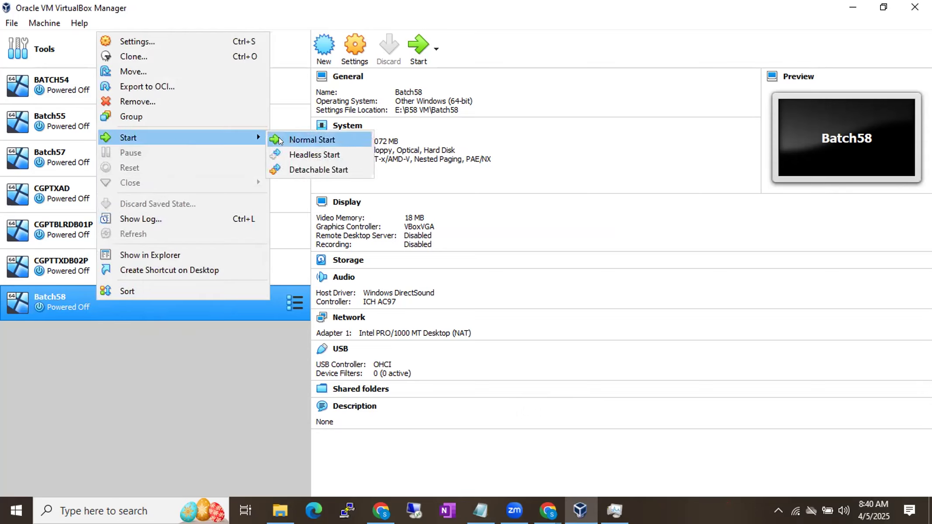
pyautogui.click(147, 398)
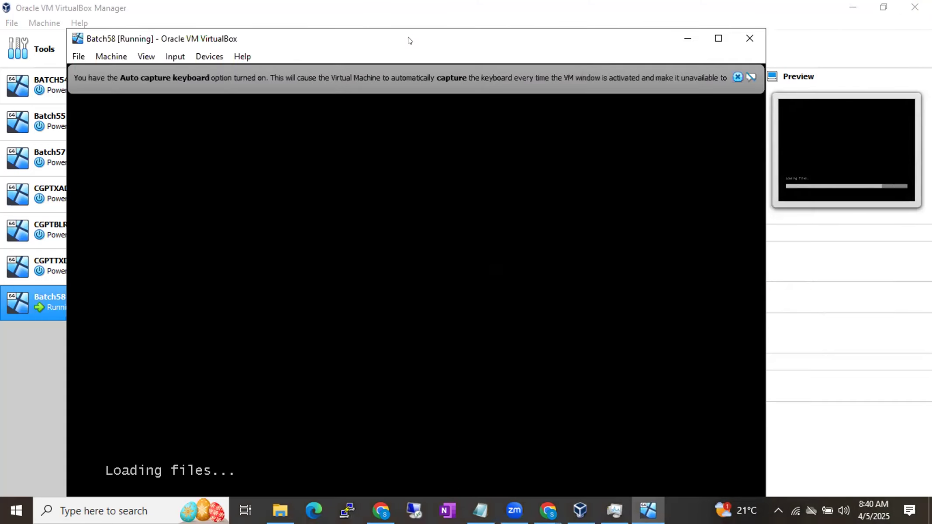
pyautogui.moveTo(408, 40); pyautogui.dragTo(429, 26)
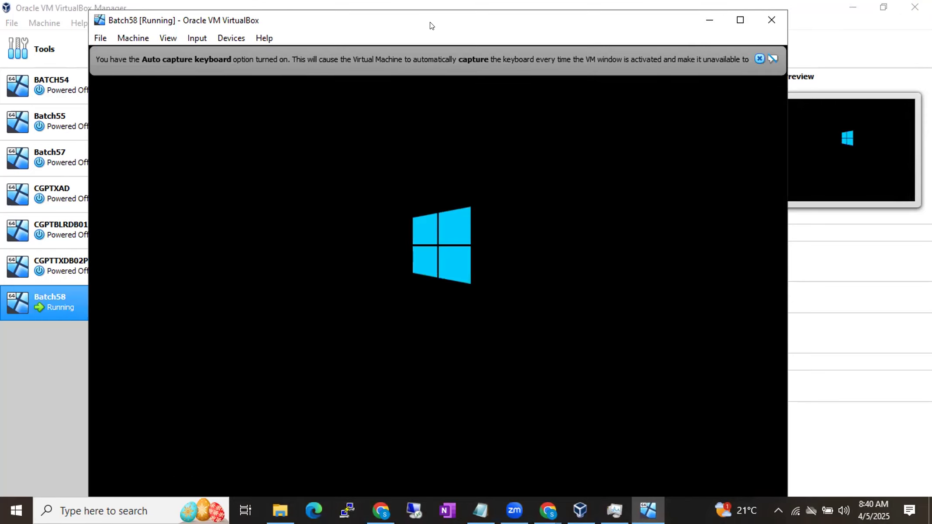
pyautogui.click(758, 58)
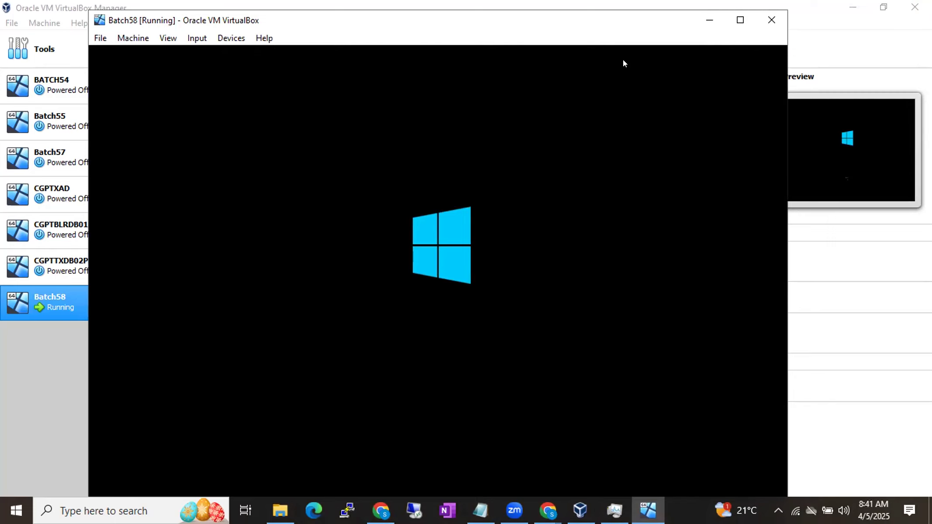
pyautogui.moveTo(593, 25); pyautogui.dragTo(606, 19)
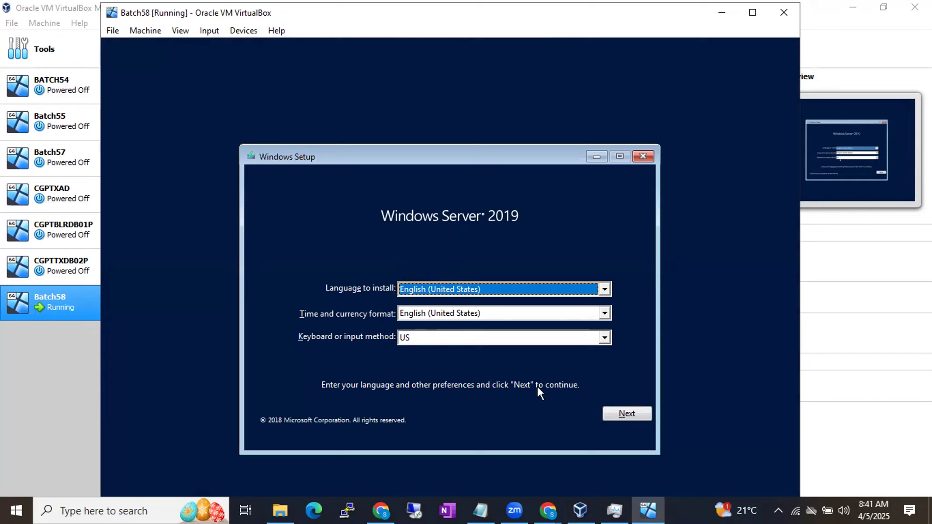
# Step: Begin Windows Setup with English (United States) and US keyboard, choosing Windows Server 2019 Datacenter Evaluation (Desktop Experience)
pyautogui.click(619, 412)
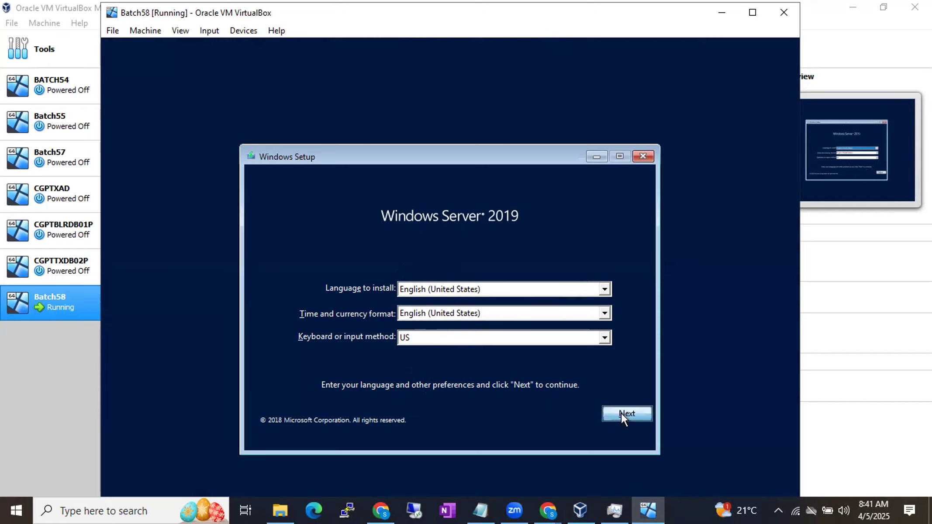
pyautogui.click(463, 303)
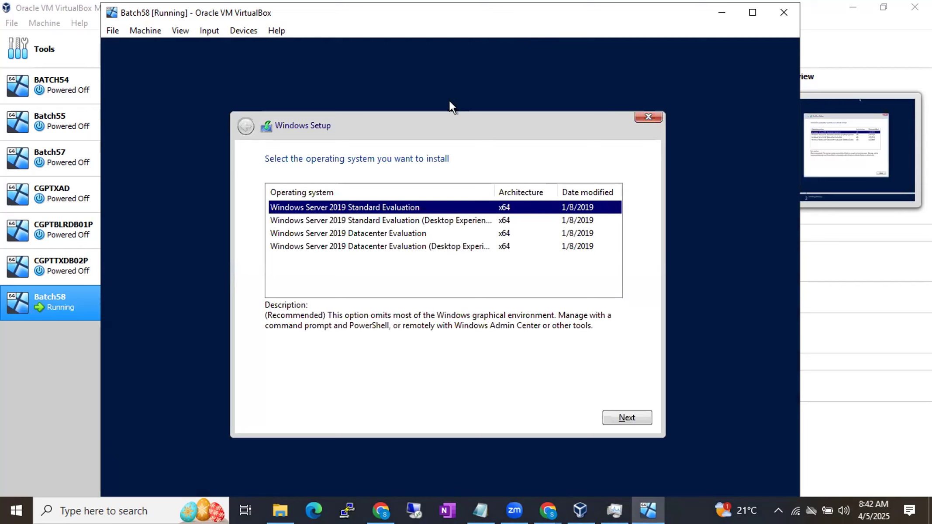
pyautogui.click(395, 248)
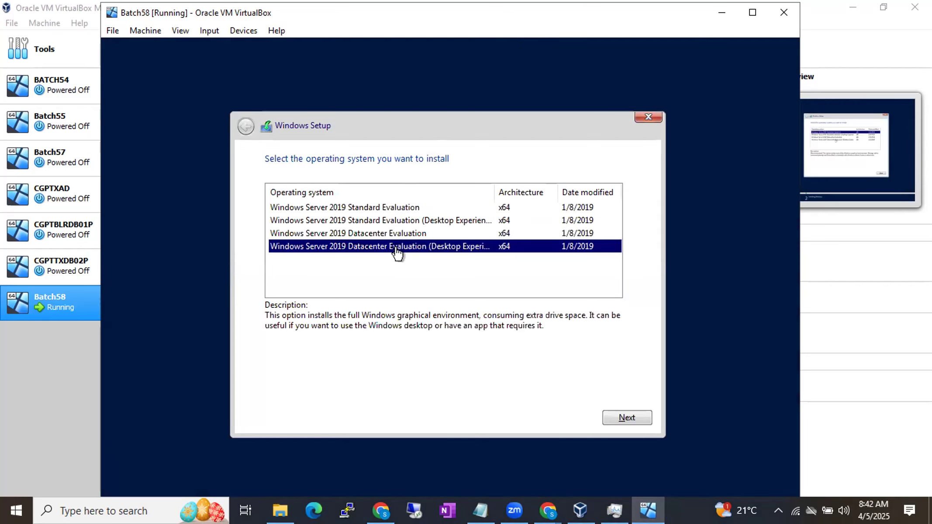
pyautogui.click(611, 415)
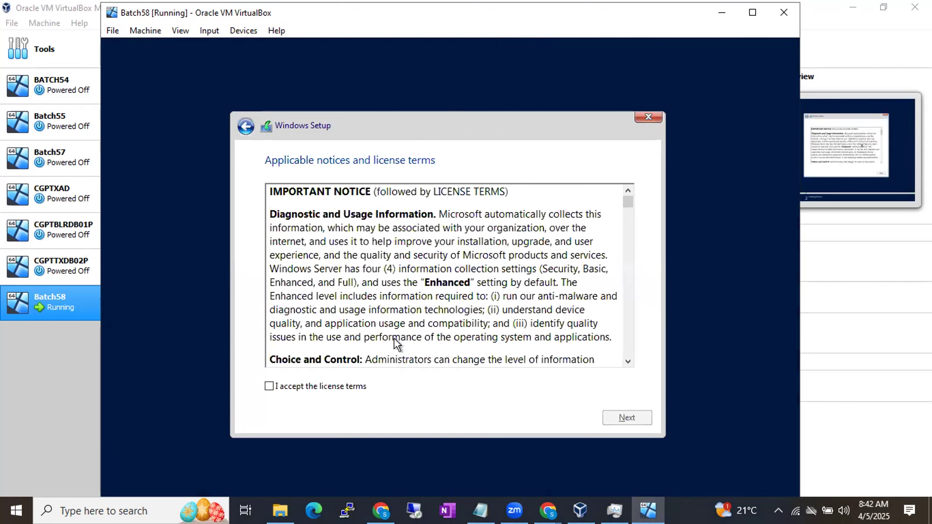
# Step: Accept the license terms and start a custom Windows installation on Drive 0 Unallocated Space
pyautogui.click(323, 385)
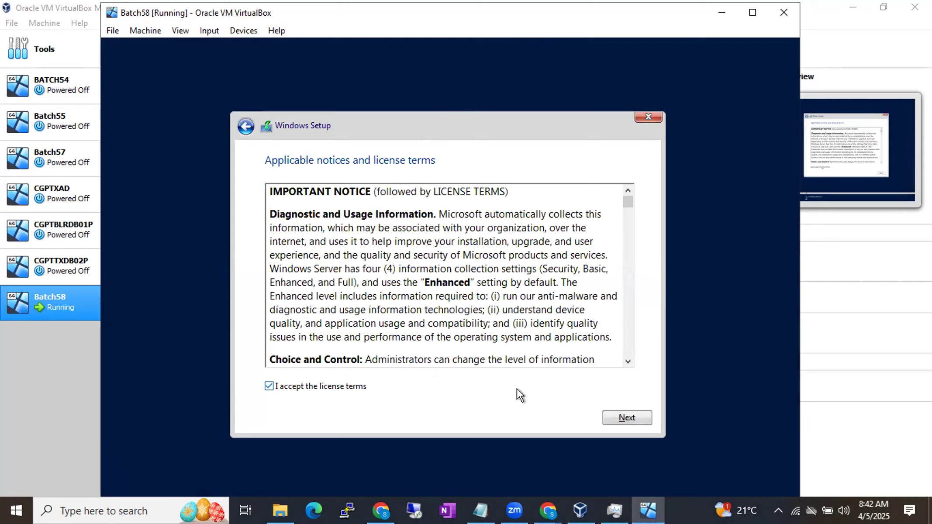
pyautogui.click(607, 415)
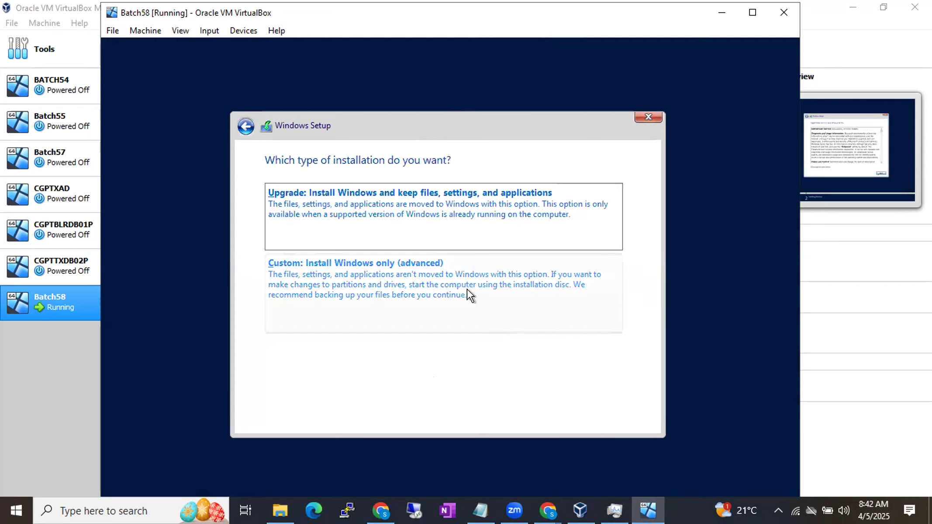
pyautogui.click(452, 290)
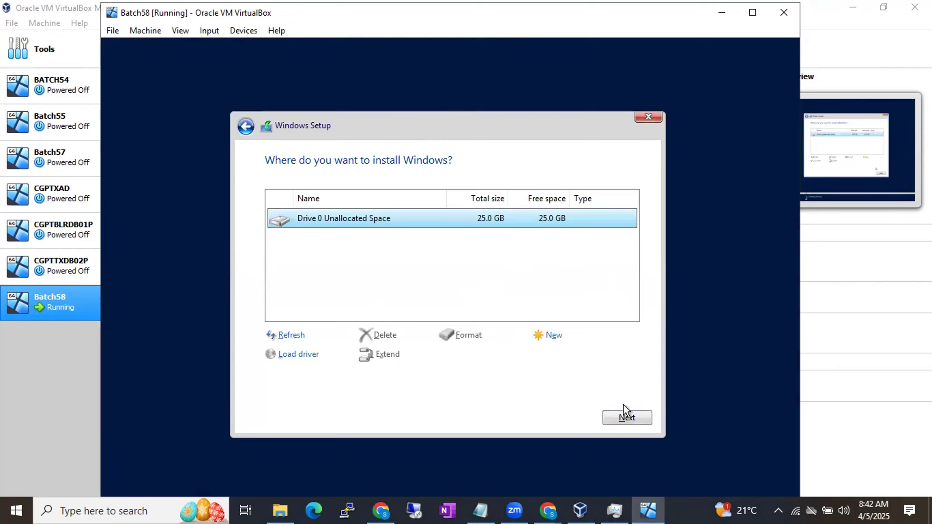
pyautogui.click(546, 289)
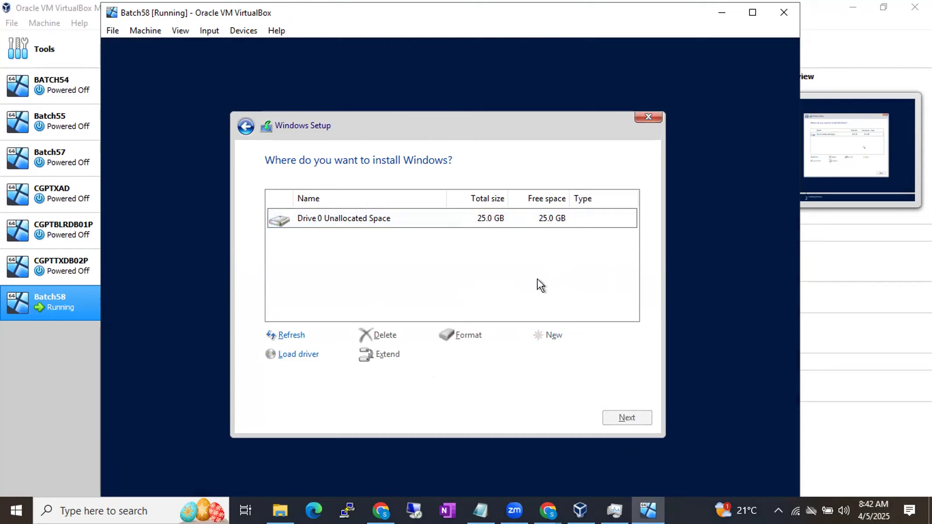
pyautogui.click(482, 223)
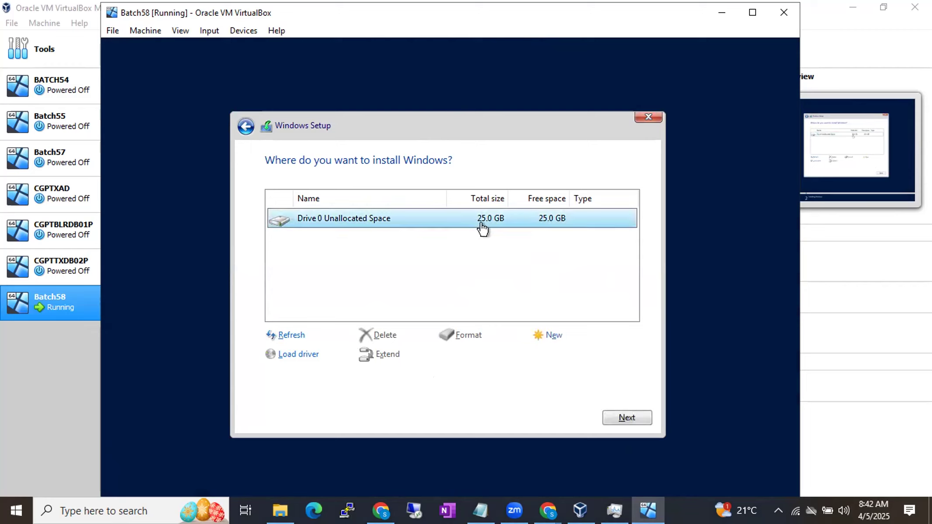
pyautogui.click(612, 416)
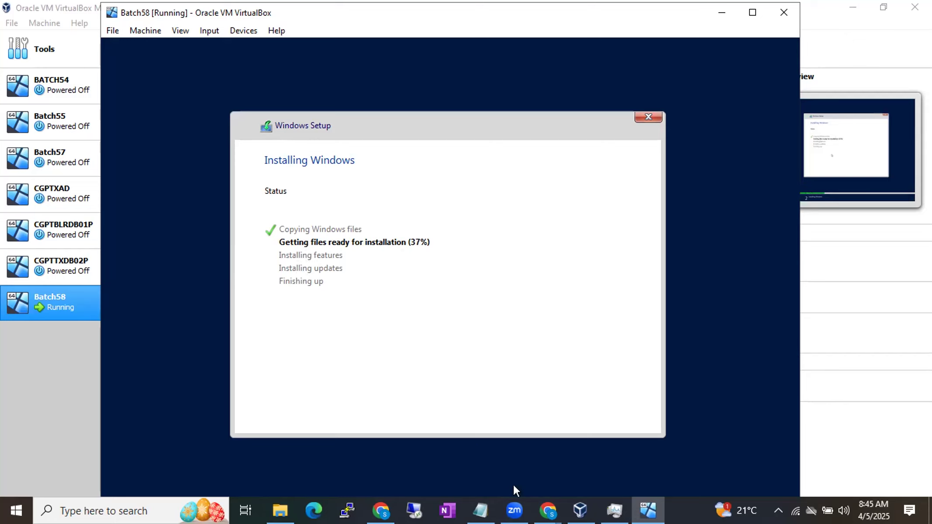
# Step: Open the new virtual machine wizard in VirtualBox Manager and examine the available Microsoft Windows versions
pyautogui.click(573, 510)
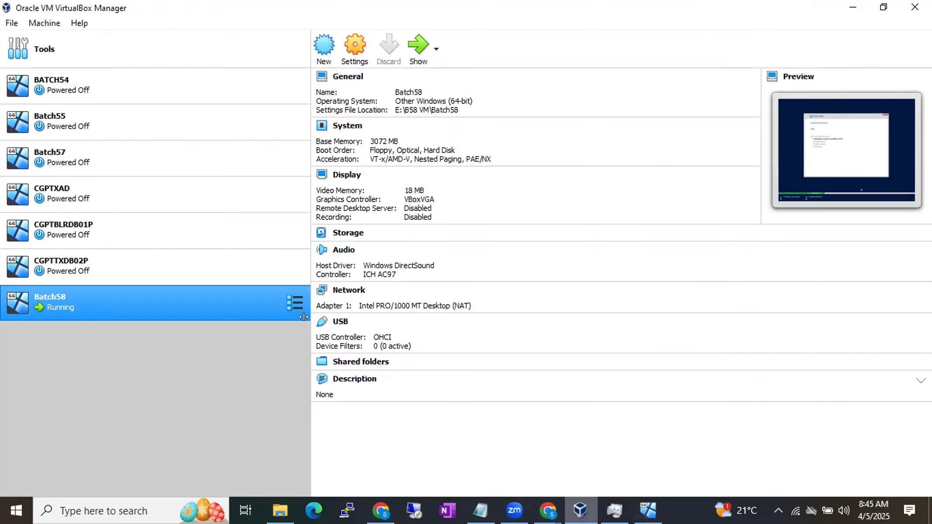
pyautogui.click(324, 47)
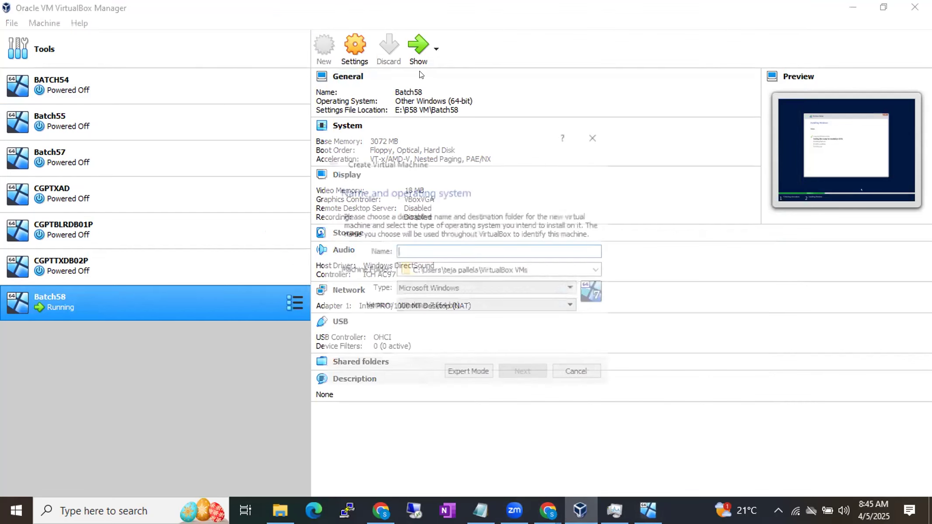
pyautogui.click(569, 305)
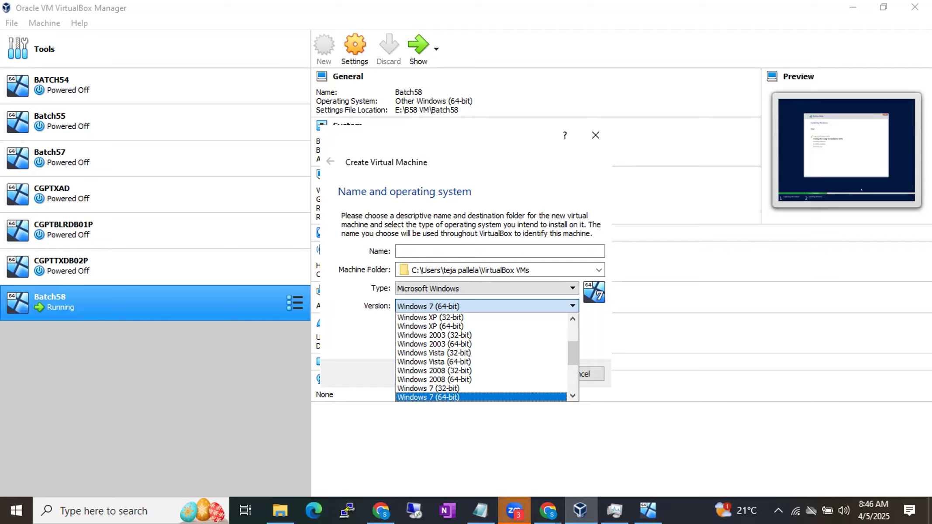
pyautogui.click(537, 104)
pyautogui.click(567, 307)
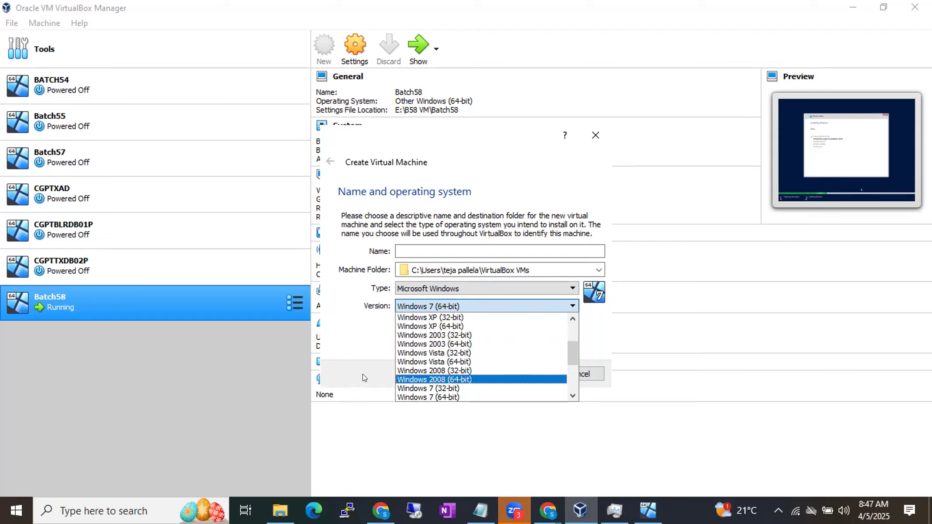
pyautogui.click(279, 375)
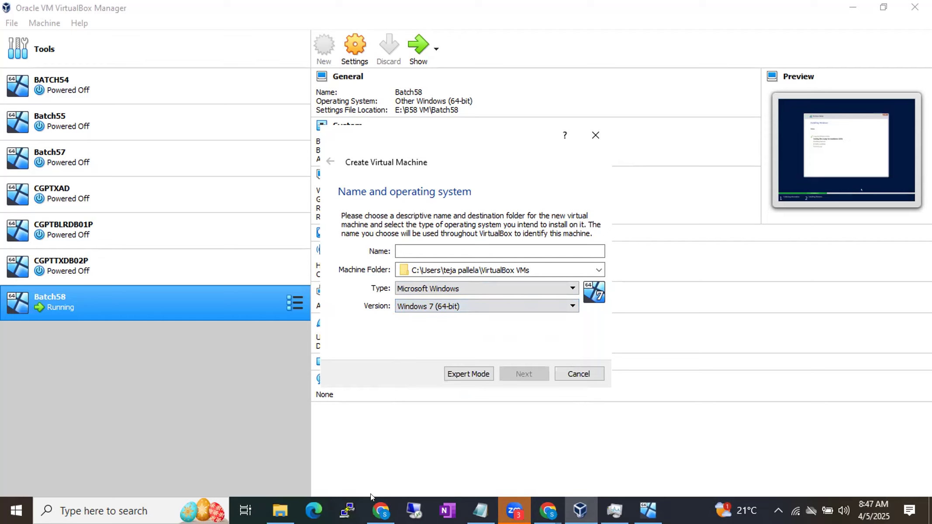
# Step: Switch to the B58 virtualization diagram in draw.io, and check the host's memory usage in Task Manager
pyautogui.click(375, 508)
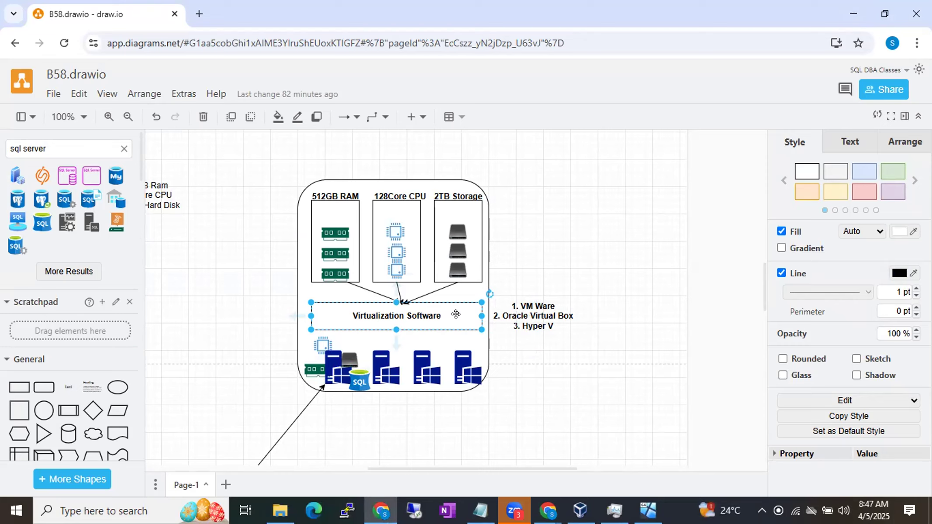
pyautogui.click(614, 503)
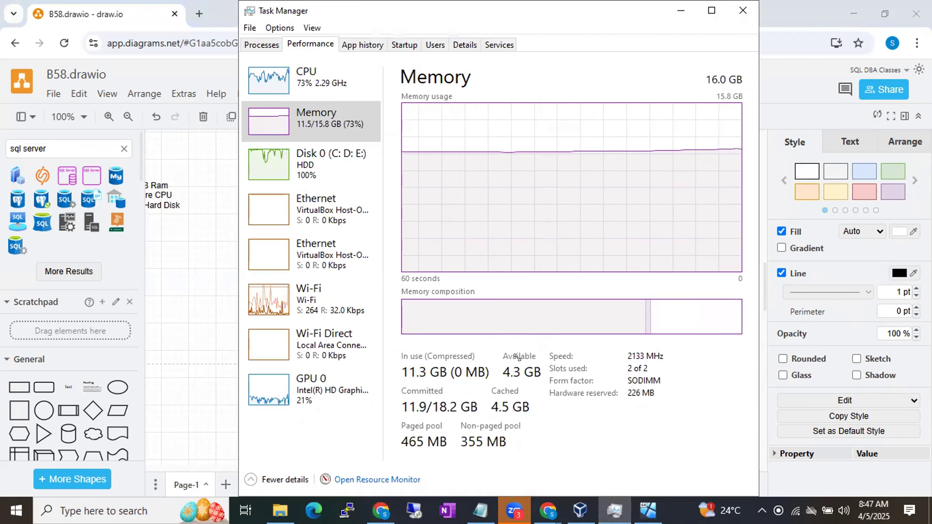
# Step: Check the host CPU's virtualization status in Task Manager, and review the Windows versions offered in VirtualBox's new machine wizard
pyautogui.click(331, 70)
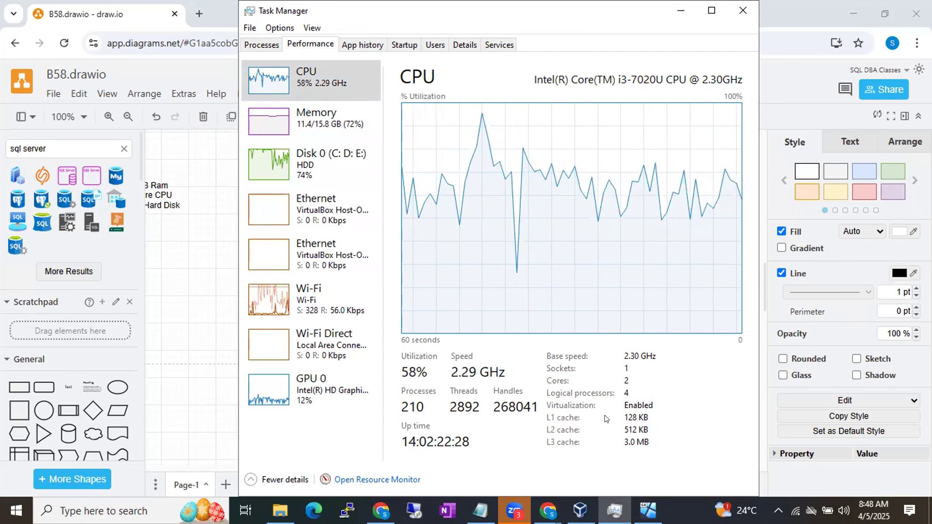
pyautogui.click(580, 498)
pyautogui.click(494, 305)
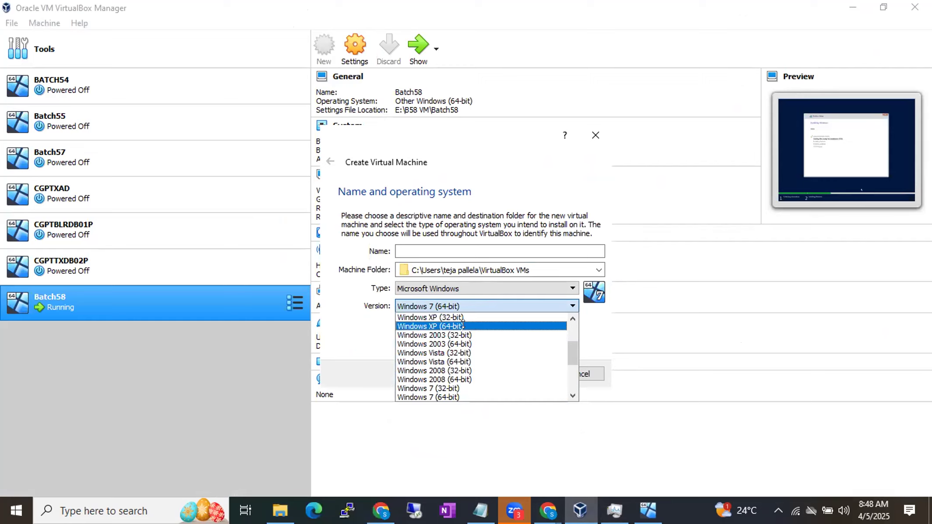
pyautogui.click(264, 377)
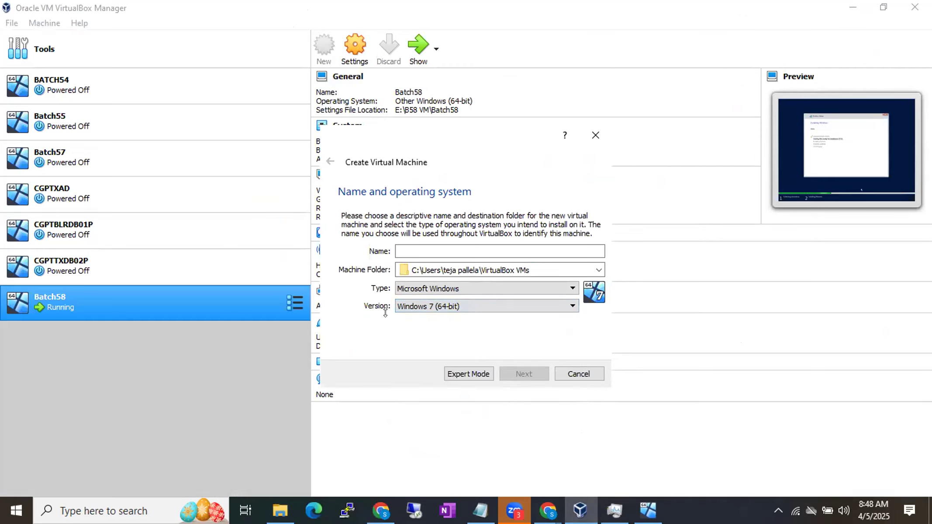
pyautogui.click(405, 302)
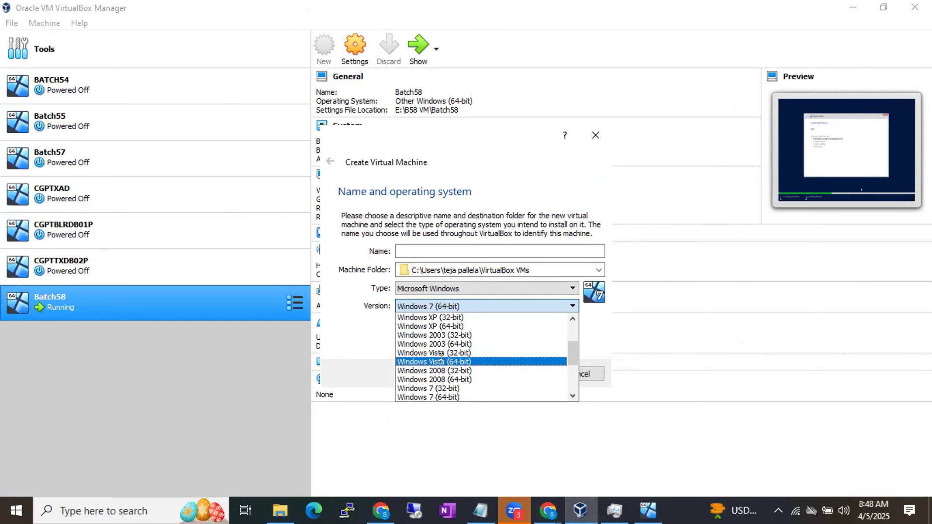
pyautogui.click(254, 376)
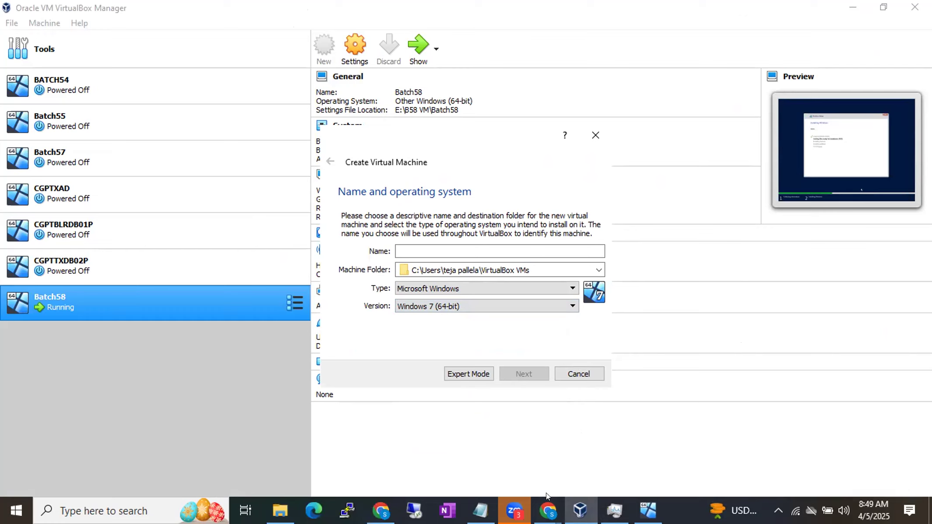
# Step: Switch to the Chrome window with the B58 Running Notes and search Google for "lenovo boot key" in a new tab
pyautogui.moveTo(547, 508)
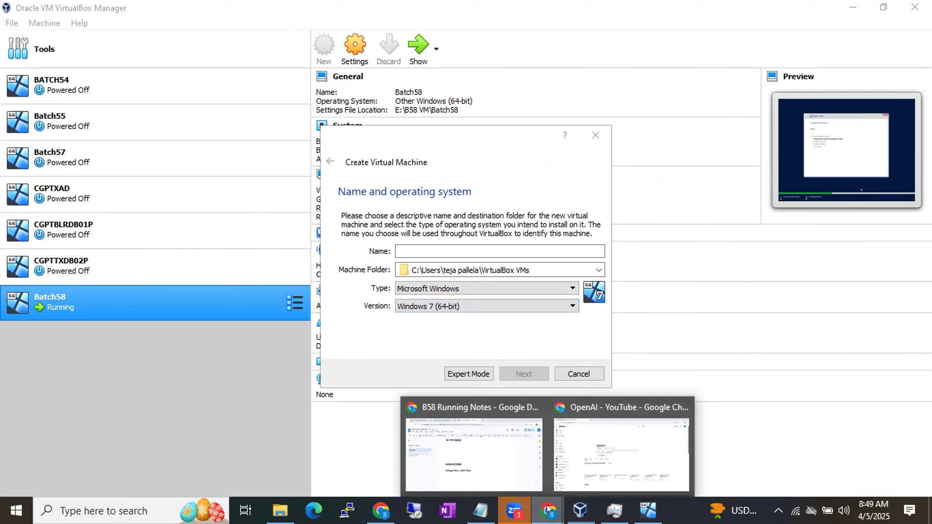
pyautogui.click(496, 463)
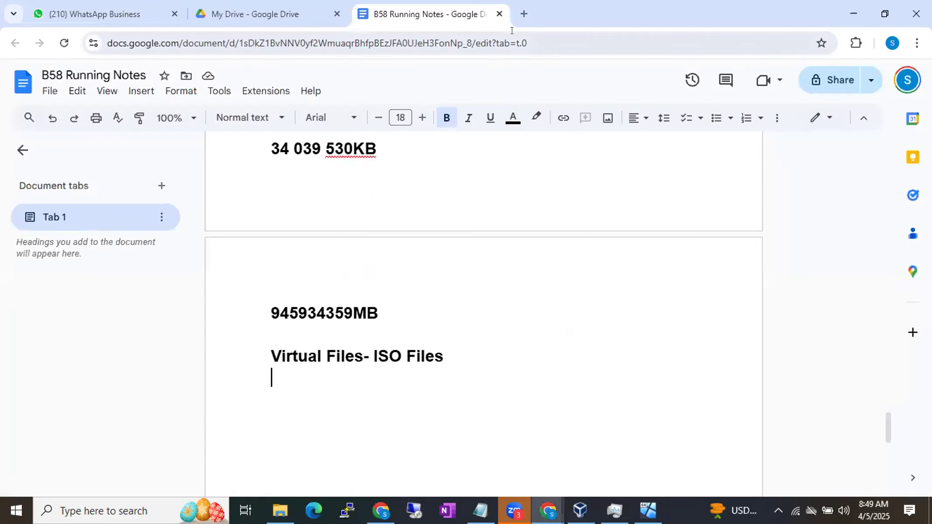
pyautogui.click(523, 14)
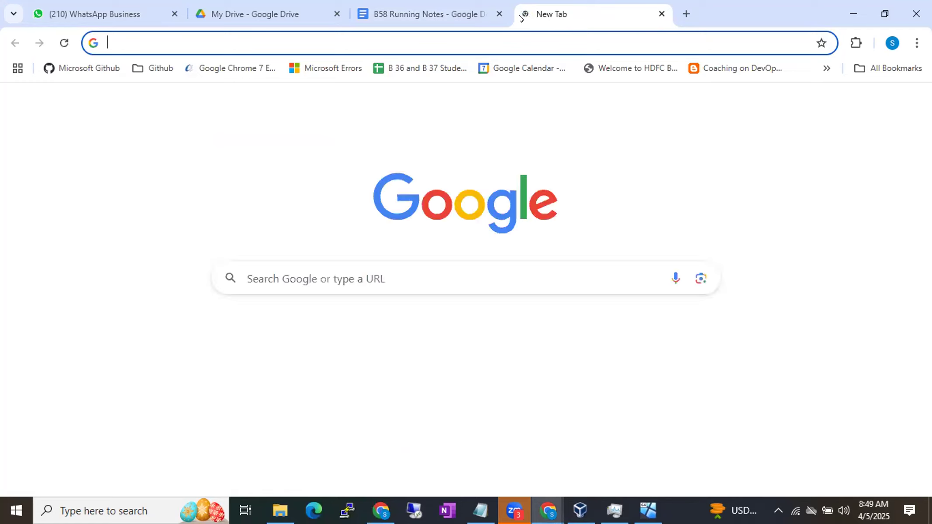
pyautogui.write('lenovo')
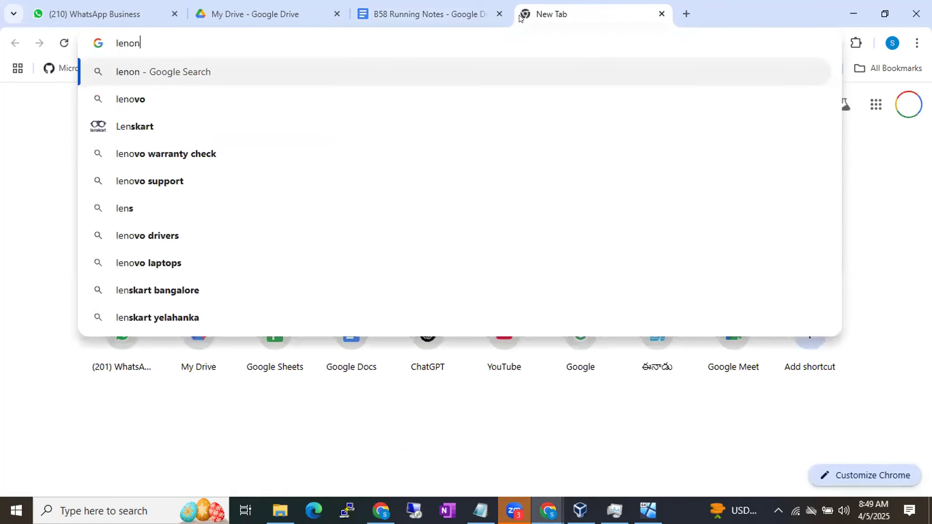
pyautogui.write(' boot key')
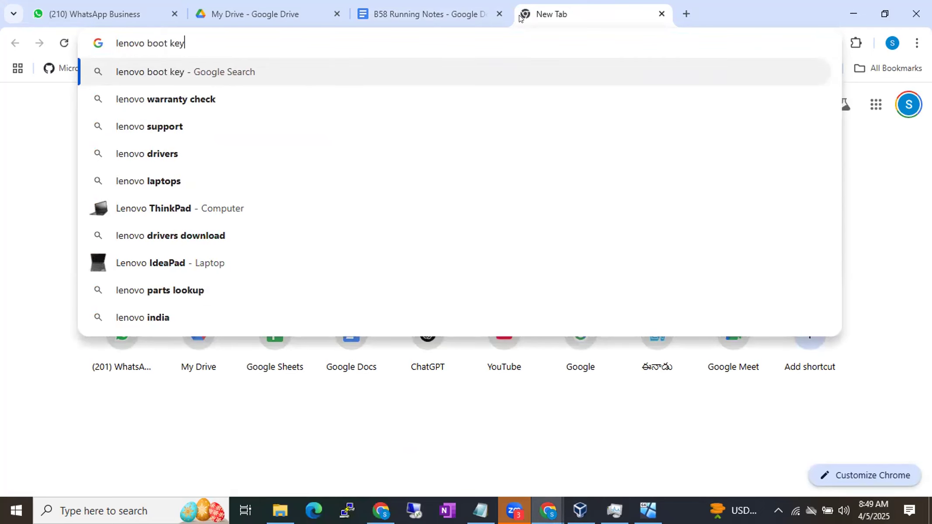
pyautogui.press('Return')
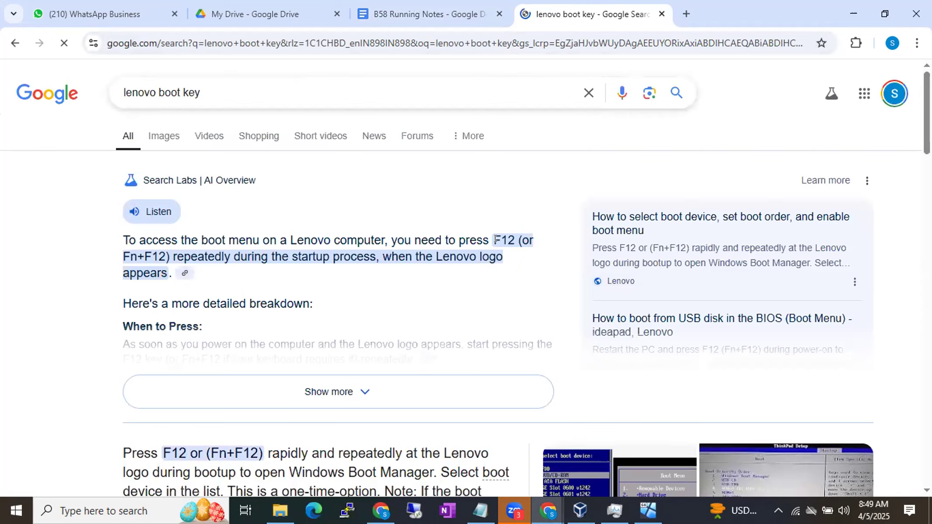
# Step: Change the Google search to "hp boot key"
pyautogui.doubleClick(136, 86)
pyautogui.write('hp')
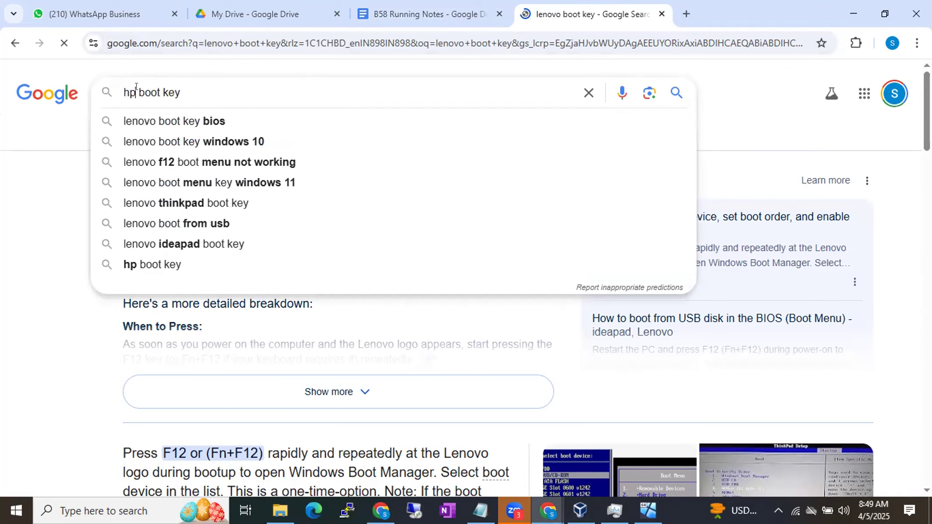
pyautogui.press('Return')
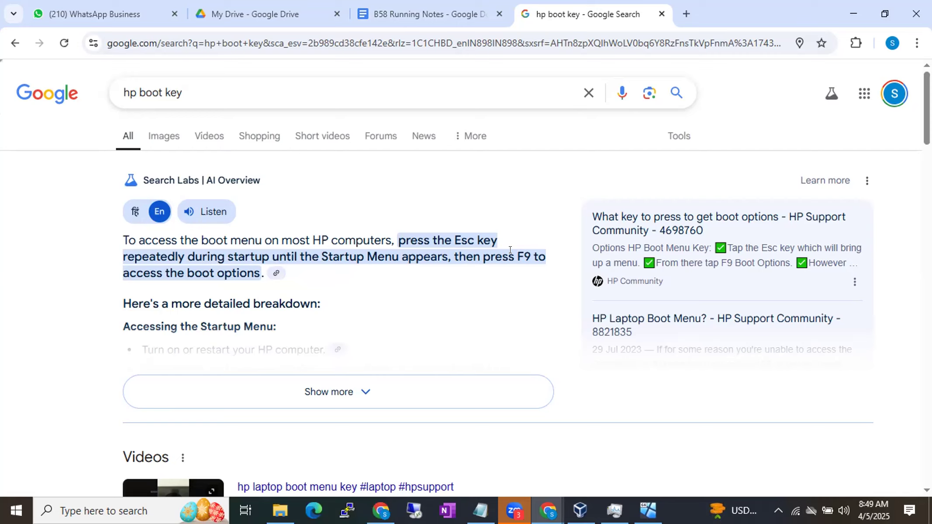
# Step: Search Google in another new tab for "enable the virtual machine platform windows feature" and browse the image results
pyautogui.click(686, 14)
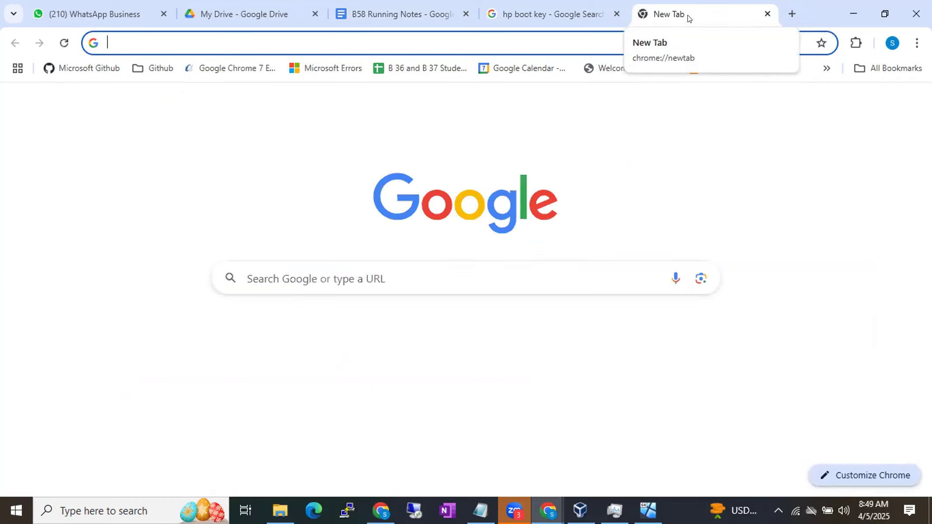
pyautogui.write('enable the viu')
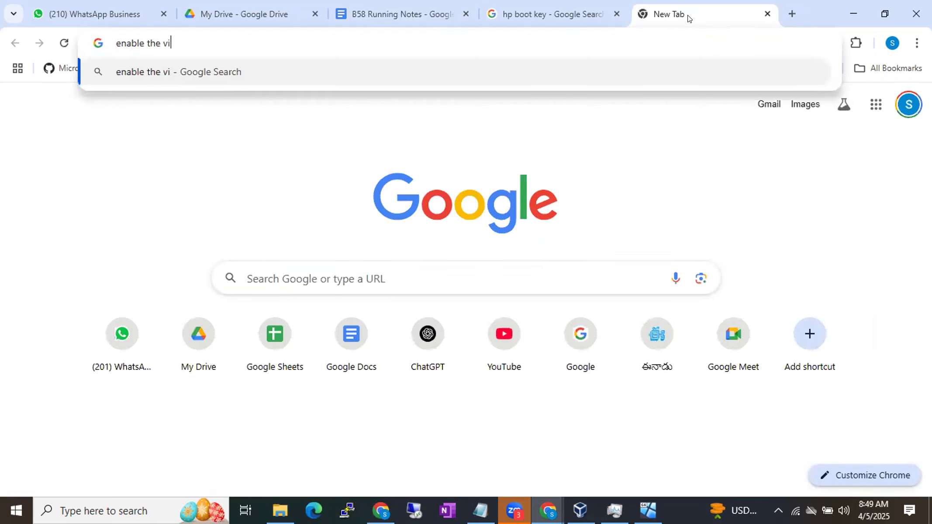
pyautogui.press('BackSpace')
pyautogui.write('rtu')
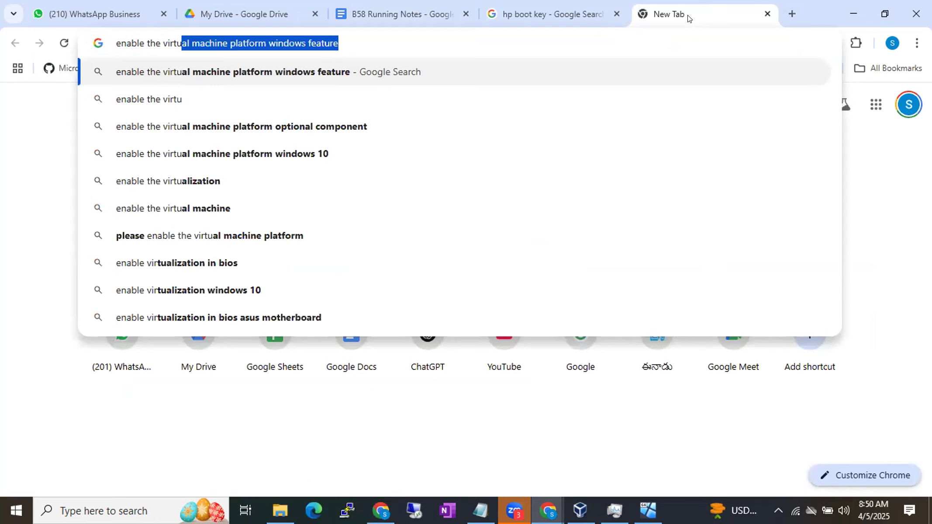
pyautogui.press('Return')
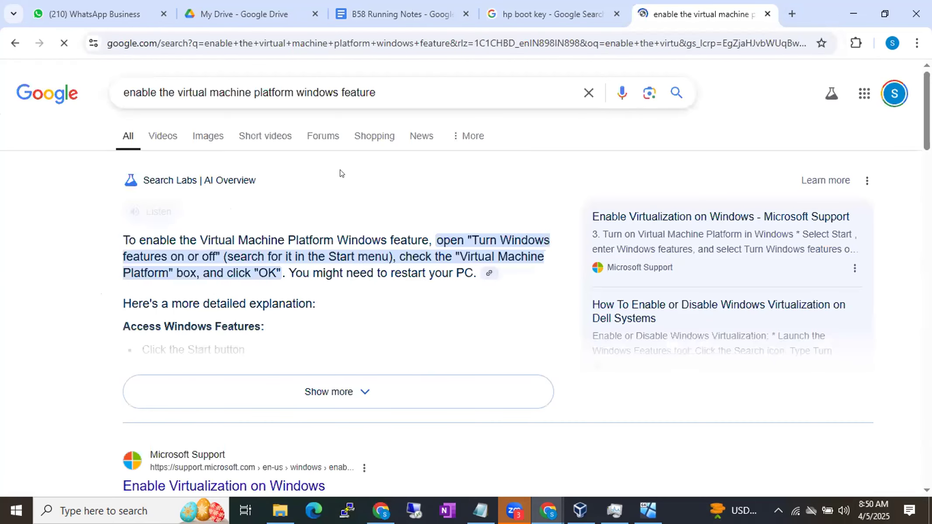
pyautogui.click(202, 135)
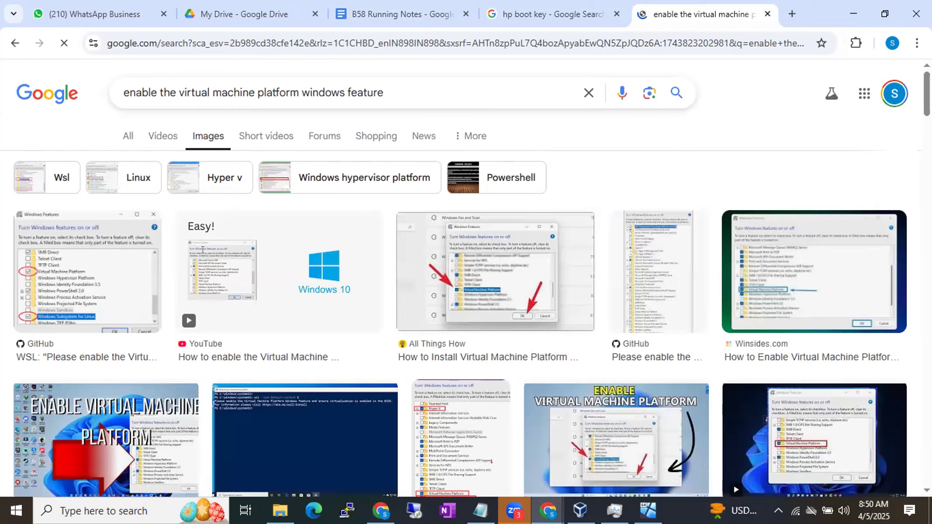
pyautogui.scroll(-8, 203, 249)
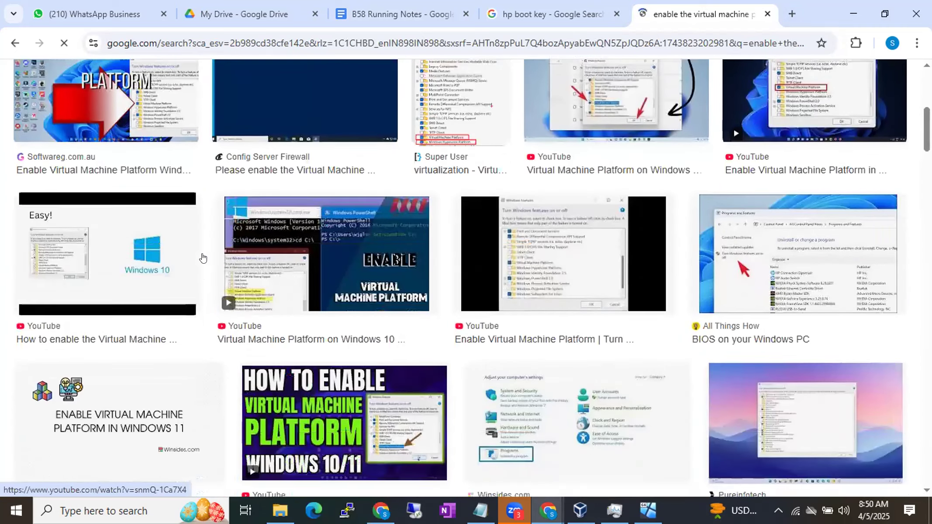
pyautogui.scroll(-10, 202, 257)
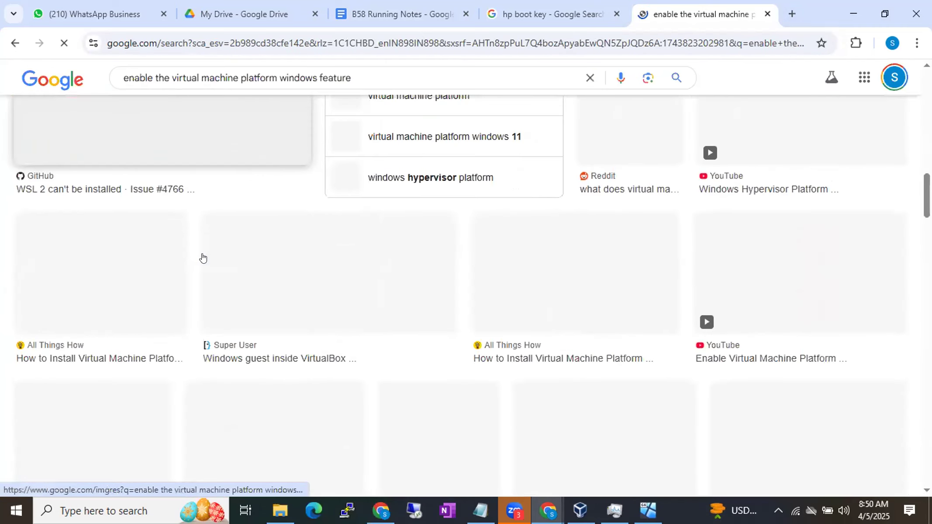
pyautogui.scroll(2, 202, 257)
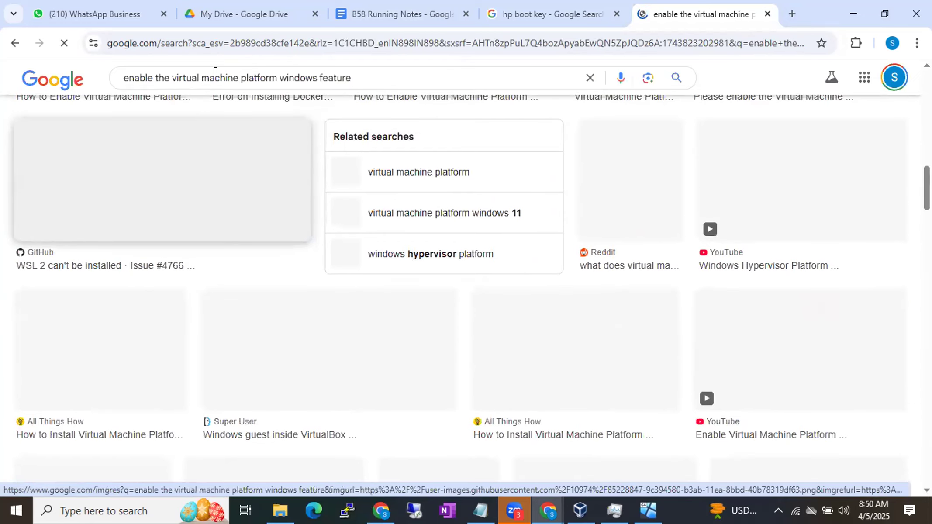
pyautogui.scroll(10, 309, 119)
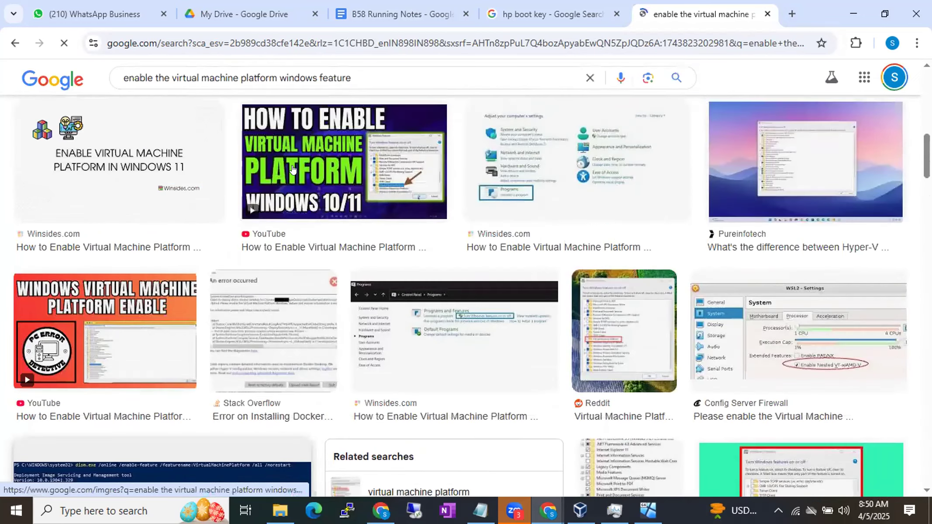
# Step: Change the image search to "enable virtualization in bios"
pyautogui.click(357, 72)
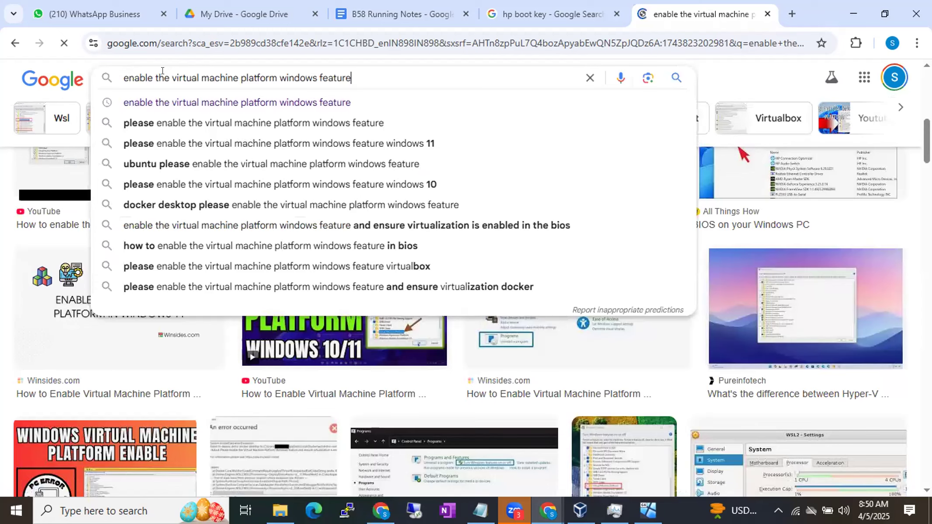
pyautogui.hotkey('ctrl', 'shift', 'Left')
pyautogui.hotkey('ctrl', 'shift', 'Left')
pyautogui.hotkey('ctrl', 'shift', 'Left')
pyautogui.hotkey('ctrl', 'shift', 'Left')
pyautogui.hotkey('ctrl', 'shift', 'Left')
pyautogui.hotkey('shift', 'Left')
pyautogui.hotkey('shift', 'Left')
pyautogui.hotkey('shift', 'Left')
pyautogui.hotkey('shift', 'Left')
pyautogui.write('v')
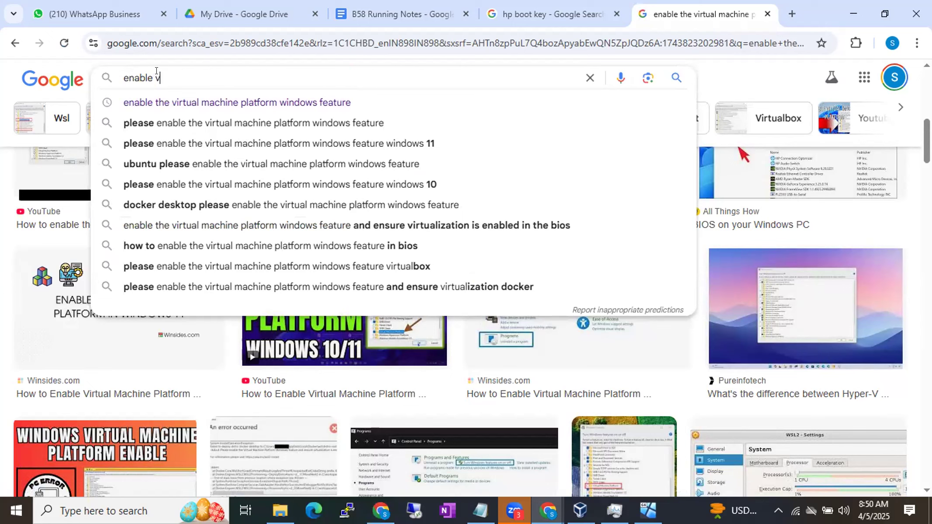
pyautogui.write('irtualization')
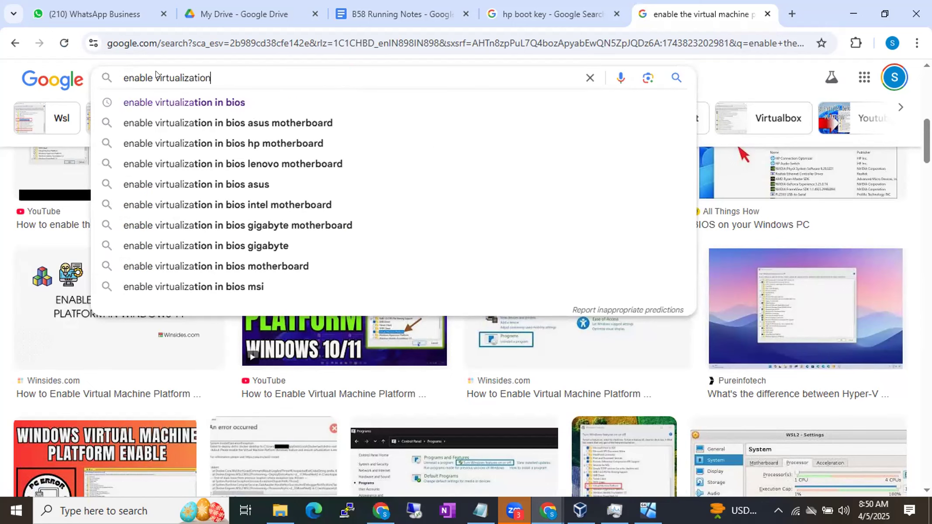
pyautogui.write(' in bios')
pyautogui.press('Return')
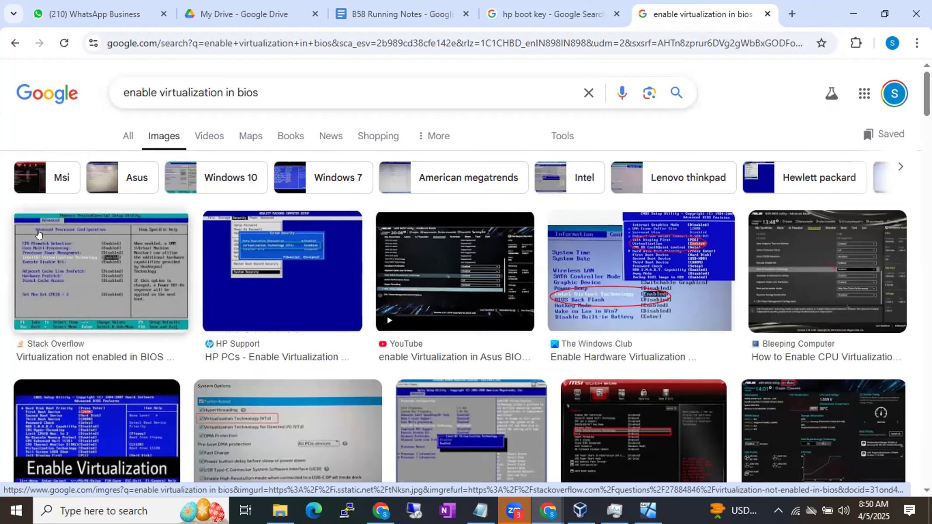
# Step: Open the Stack Overflow page on virtualization not enabled in BIOS, and examine its BIOS settings screenshot and enabling procedure
pyautogui.click(72, 249)
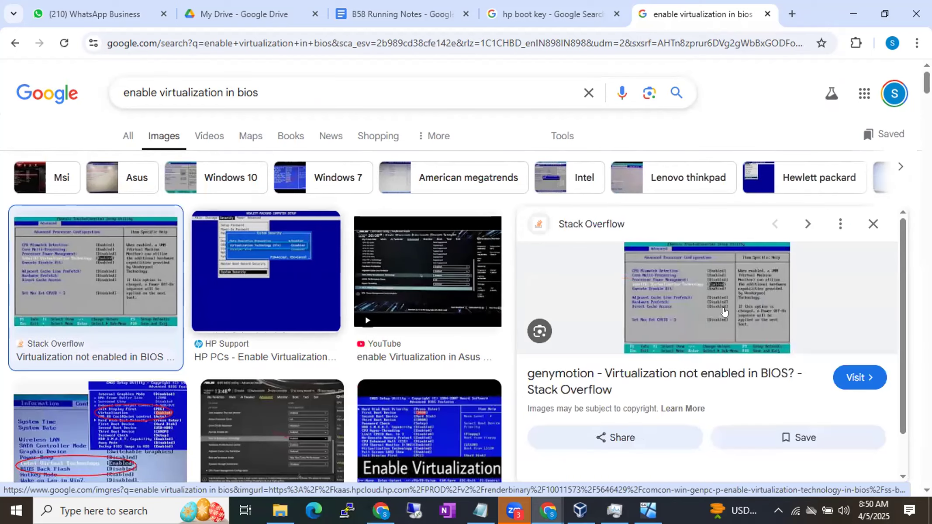
pyautogui.click(698, 290)
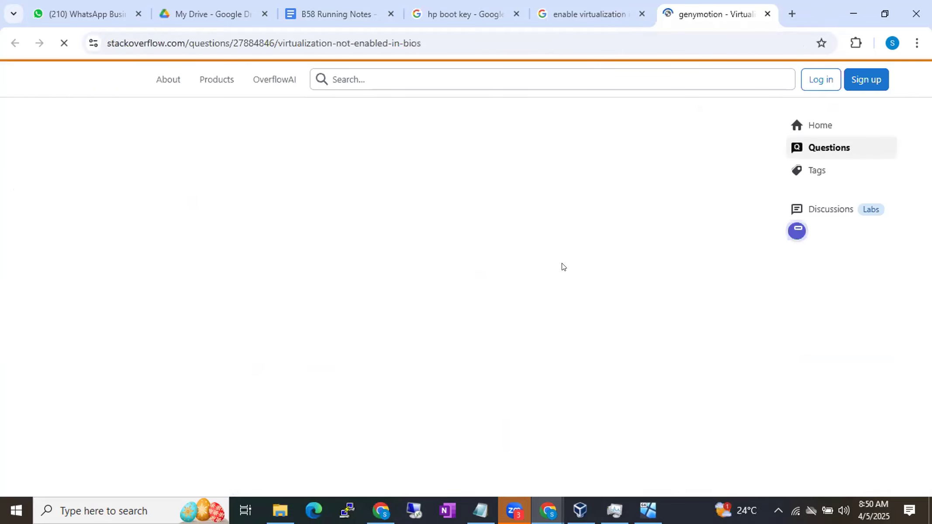
pyautogui.scroll(-10, 480, 285)
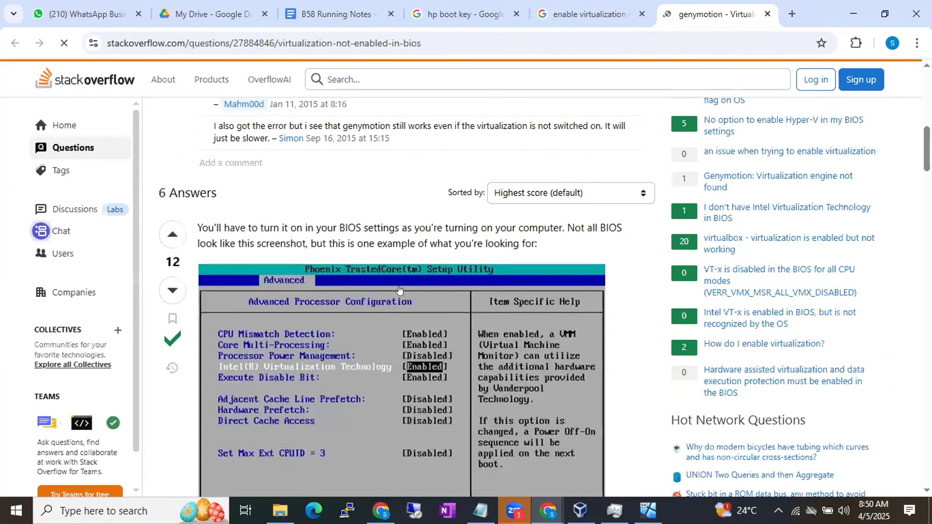
pyautogui.scroll(-2, 400, 291)
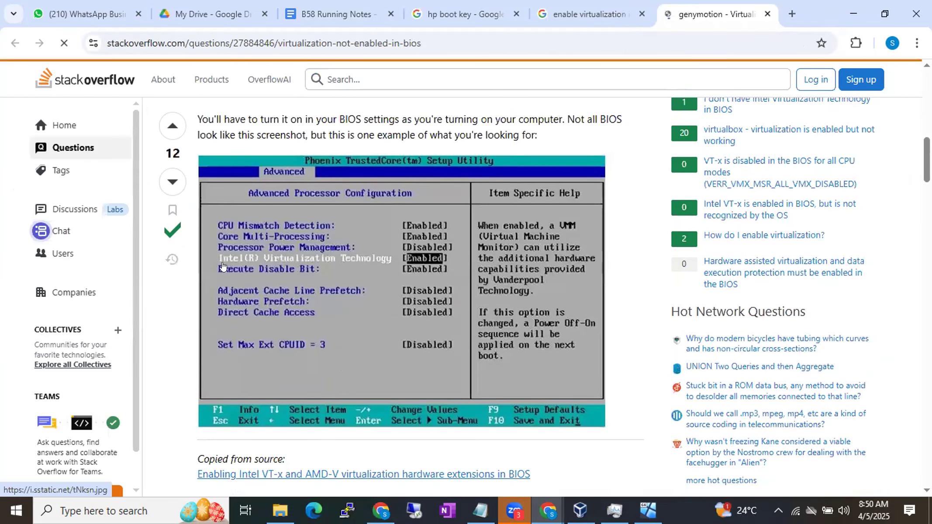
pyautogui.scroll(2, 411, 259)
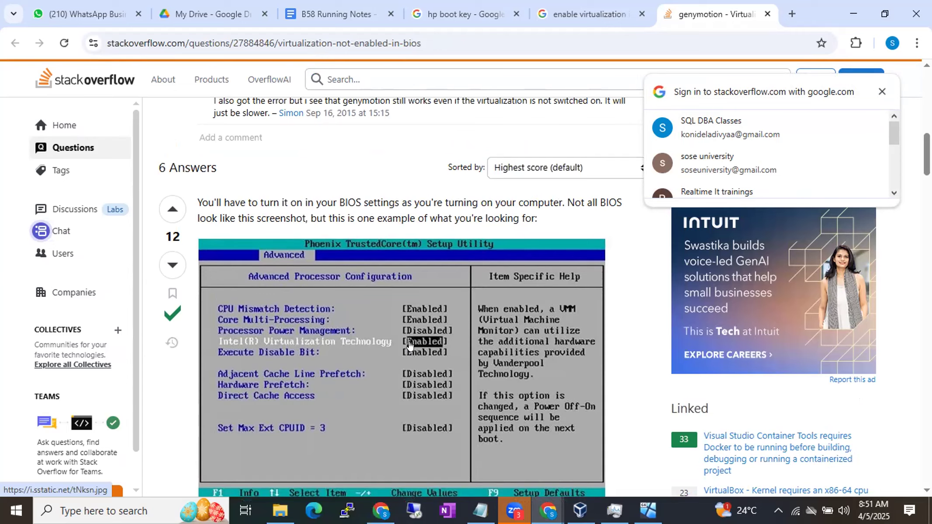
pyautogui.scroll(-3, 409, 346)
pyautogui.scroll(-15, 409, 346)
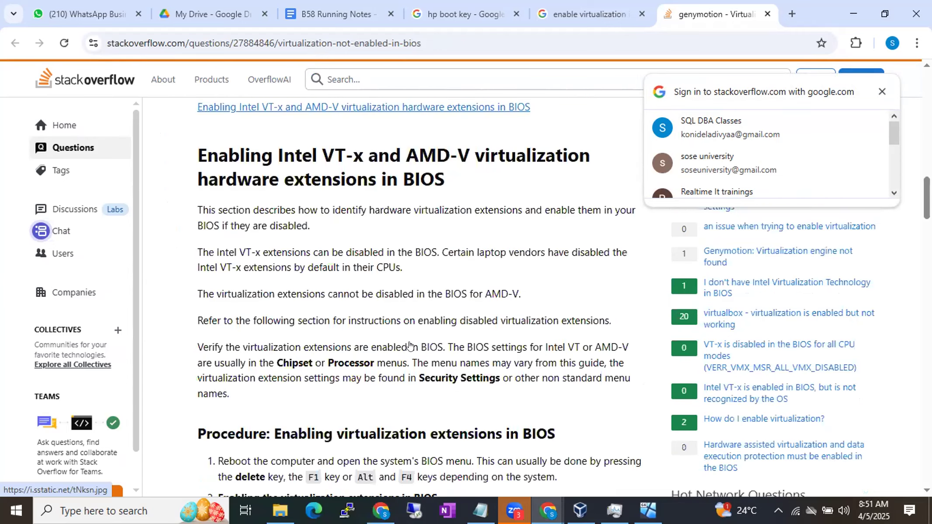
pyautogui.scroll(-7, 409, 346)
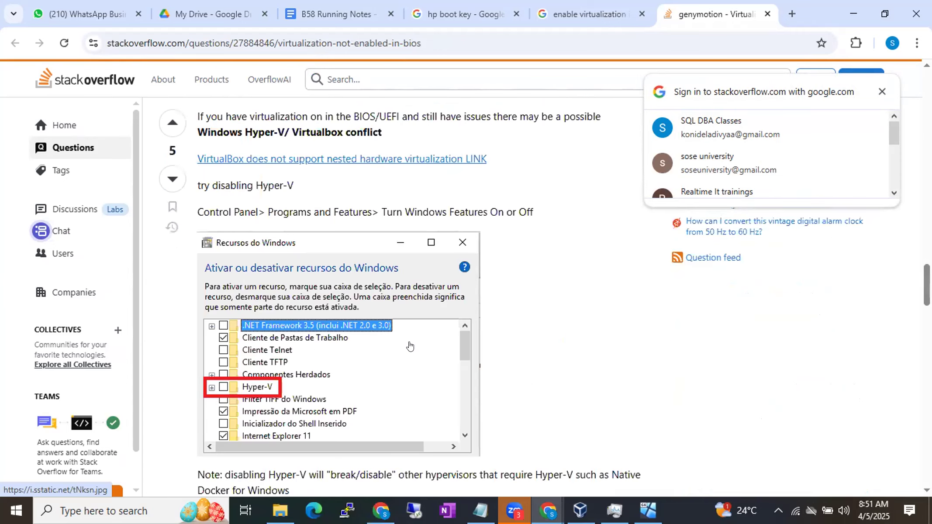
pyautogui.scroll(10, 409, 345)
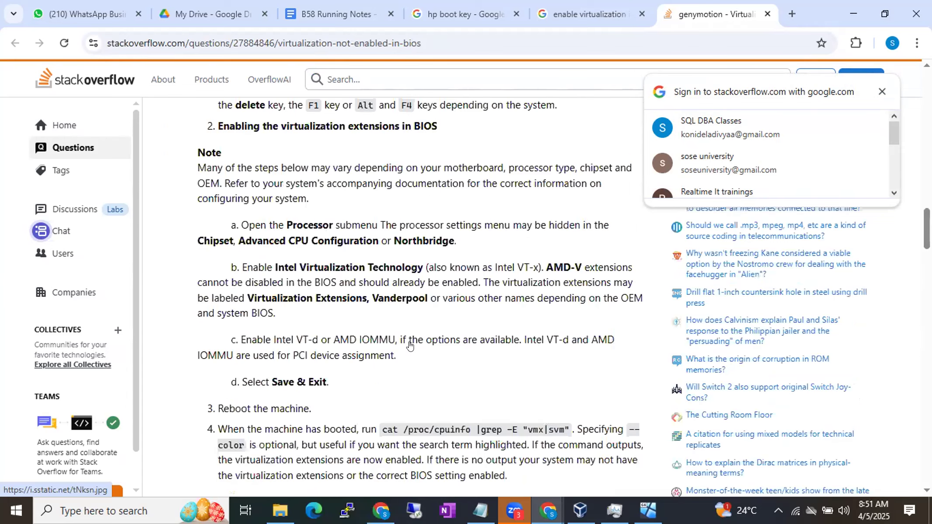
pyautogui.scroll(15, 409, 346)
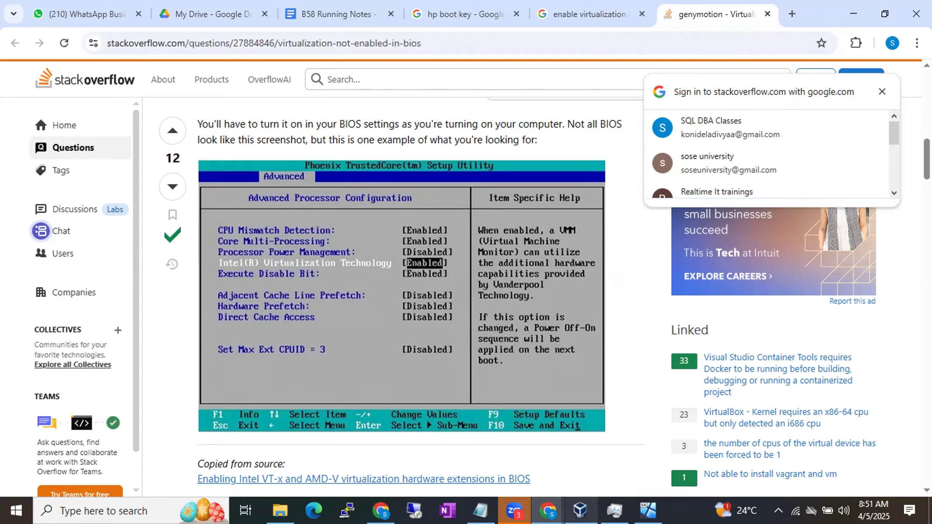
# Step: Switch to Oracle VM VirtualBox Manager and review the Windows versions available for a new machine in the Create Virtual Machine dialog
pyautogui.click(589, 510)
pyautogui.click(430, 306)
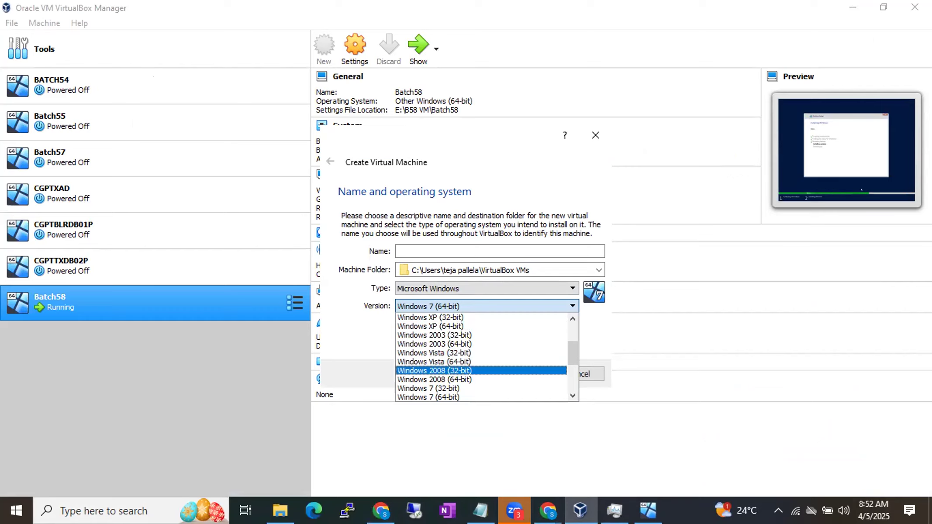
pyautogui.click(518, 510)
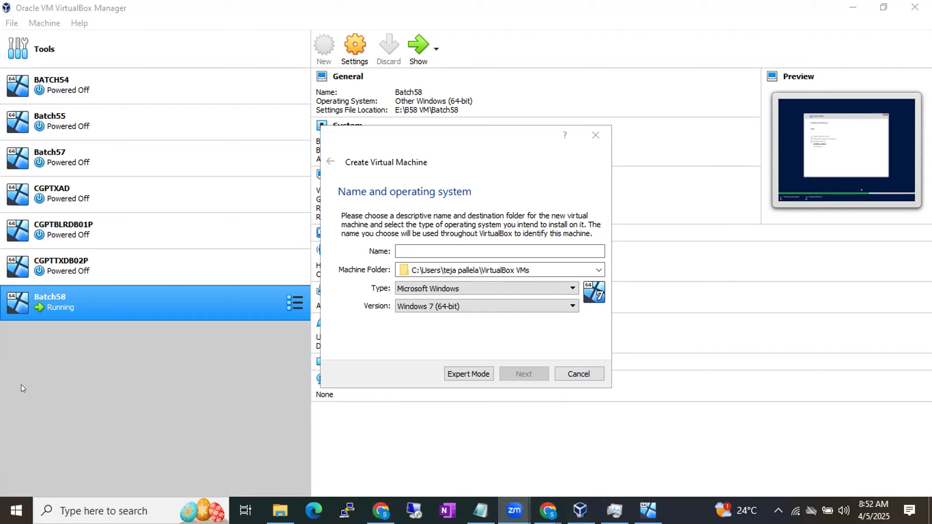
pyautogui.click(114, 361)
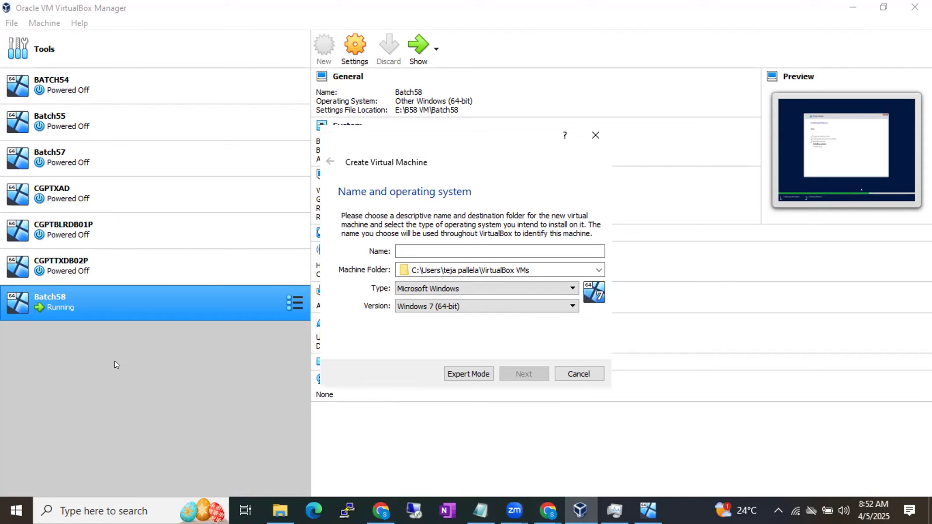
# Step: Cancel creating the new virtual machine and bring up the running Batch58 machine to check its Windows installation progress
pyautogui.click(564, 371)
pyautogui.click(645, 498)
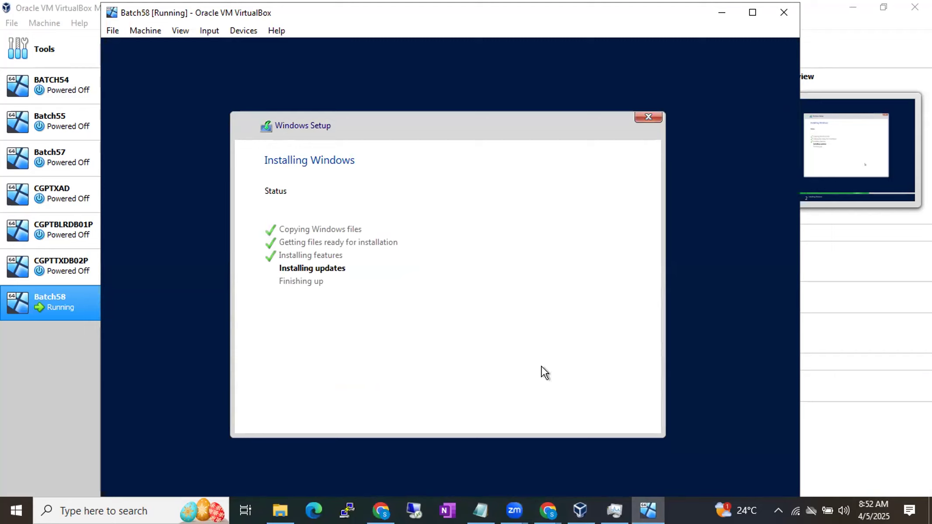
# Step: Switch to Chrome and review the SQL Server 2019 installation steps in the B58 Running Notes document, highlighting Steps 1 to 4
pyautogui.click(548, 509)
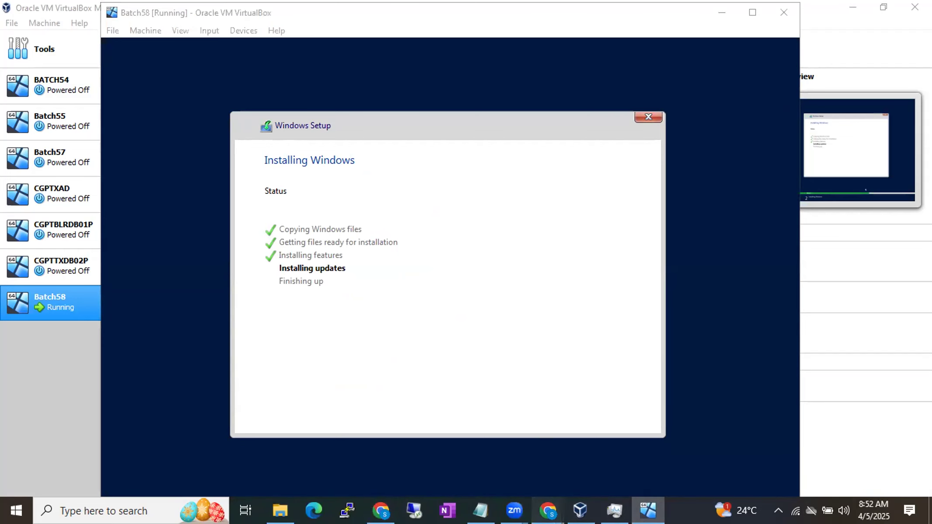
pyautogui.click(502, 474)
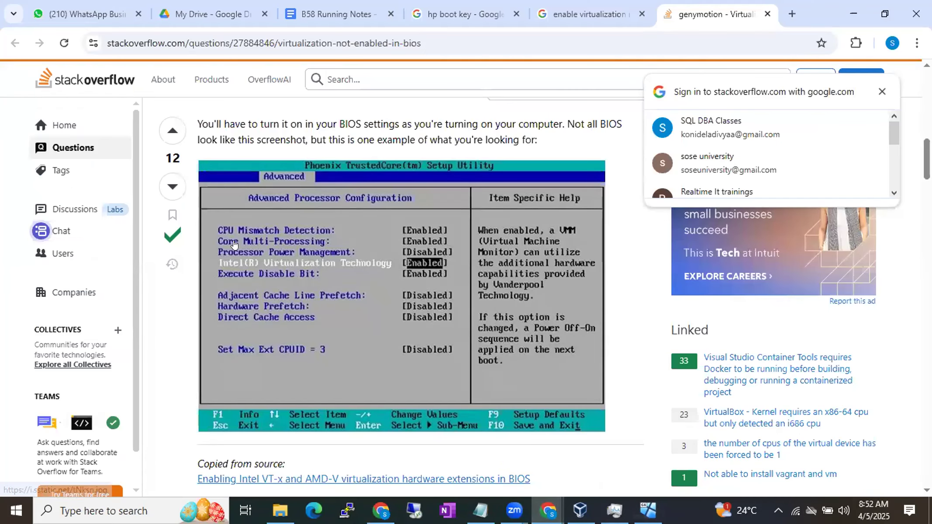
pyautogui.click(332, 14)
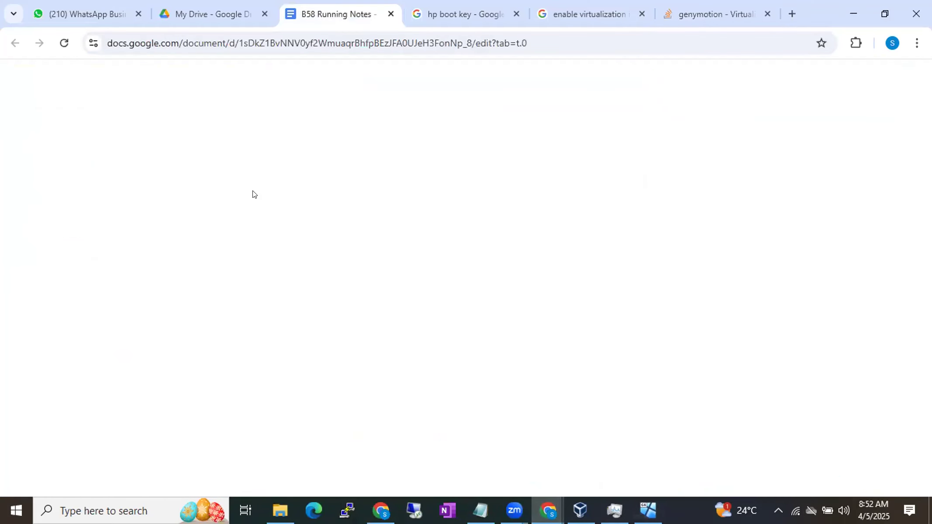
pyautogui.scroll(10, 289, 266)
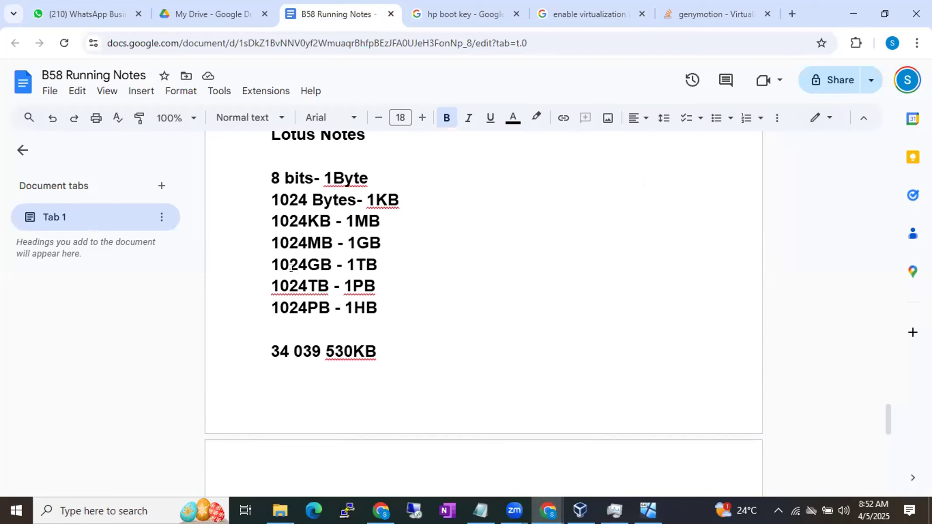
pyautogui.scroll(3, 291, 268)
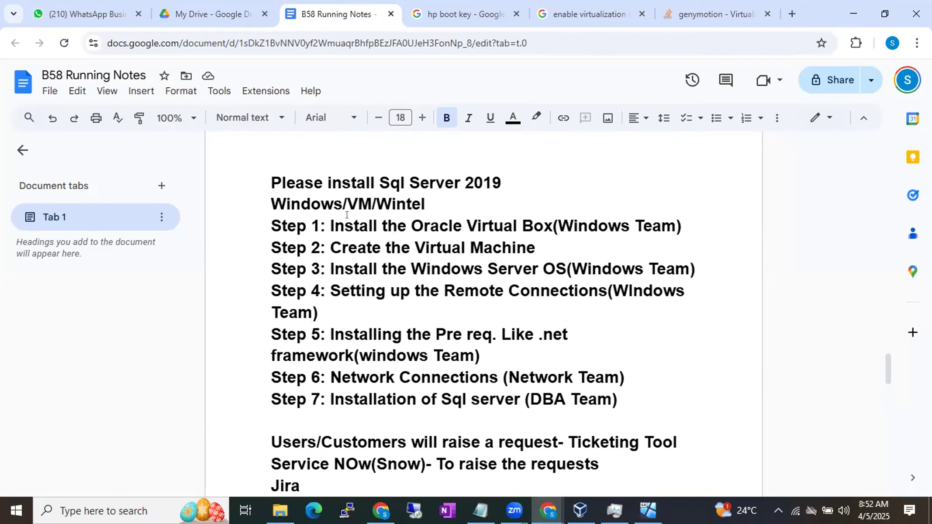
pyautogui.moveTo(344, 224); pyautogui.dragTo(426, 268)
pyautogui.moveTo(341, 289); pyautogui.dragTo(355, 311)
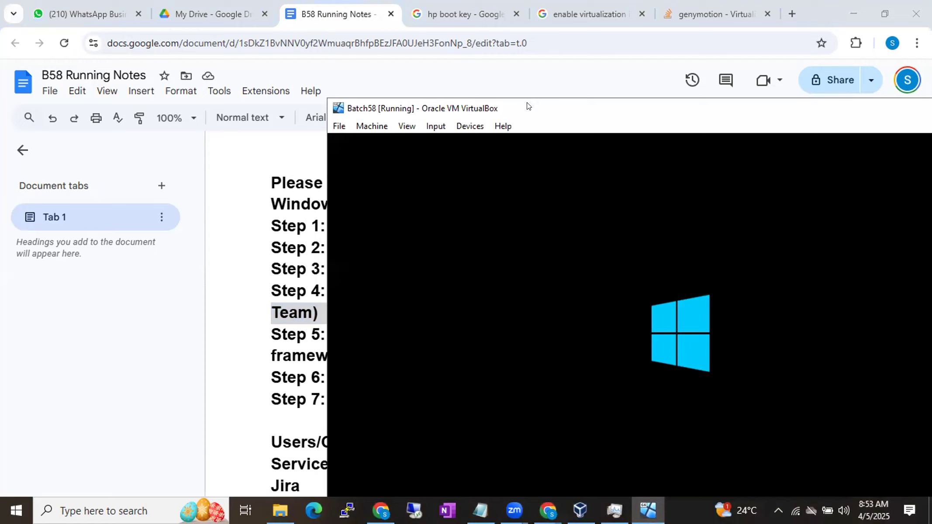
# Step: Reposition the running Batch58 virtual machine window closer to the screen's upper-left corner
pyautogui.moveTo(526, 106); pyautogui.dragTo(220, 18)
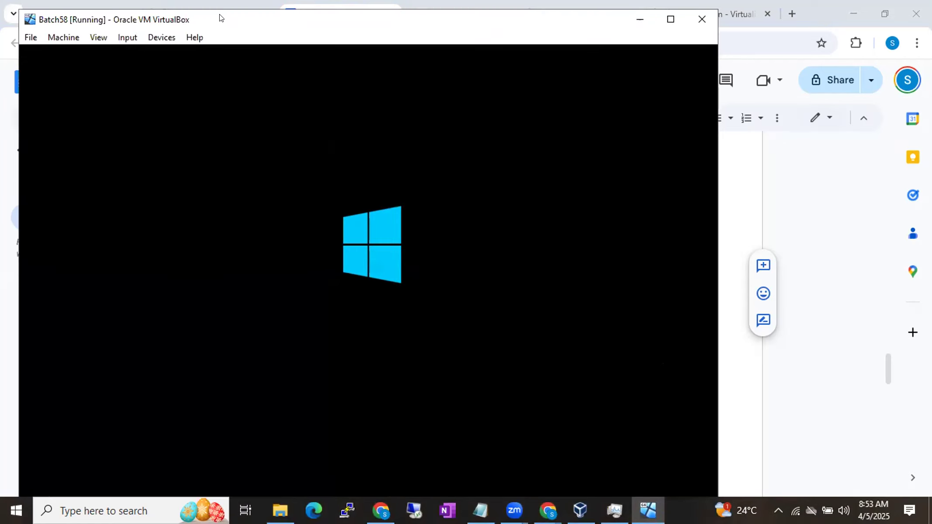
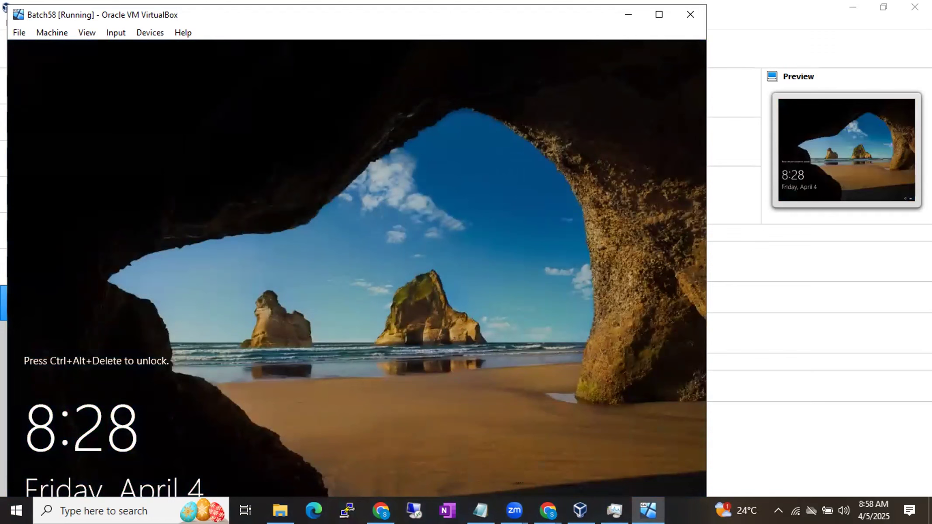
# Step: Bring the Batch58 machine window to the front and review the keyboard commands available for sending Ctrl-Alt-Del to it
pyautogui.click(721, 346)
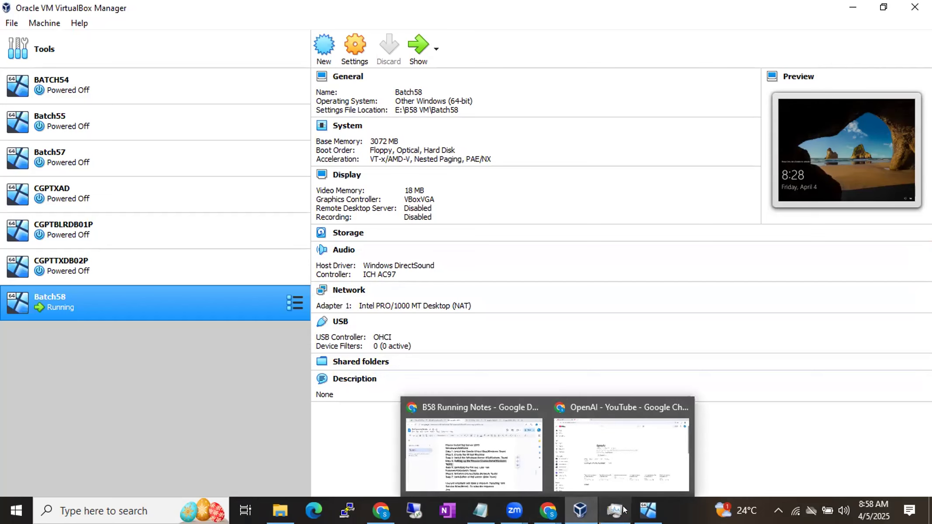
pyautogui.moveTo(638, 510)
pyautogui.click(624, 454)
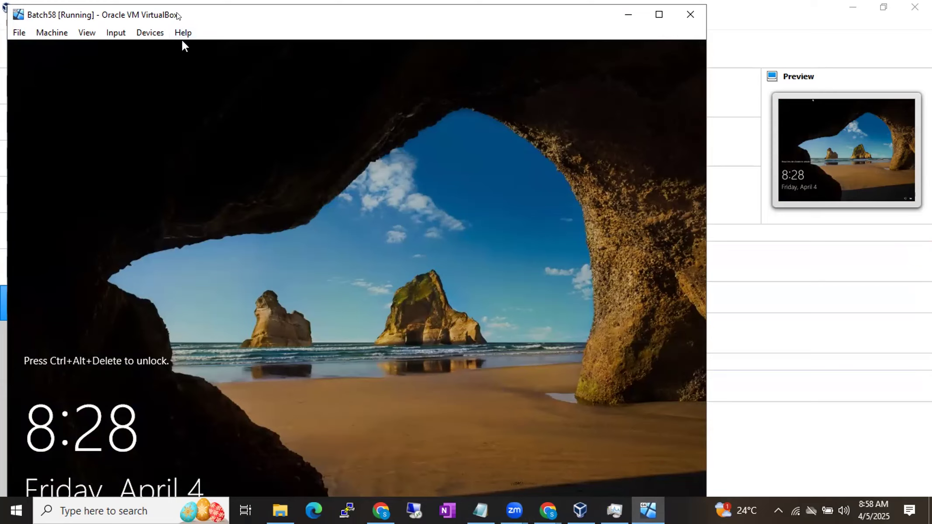
pyautogui.moveTo(177, 15); pyautogui.dragTo(174, 15)
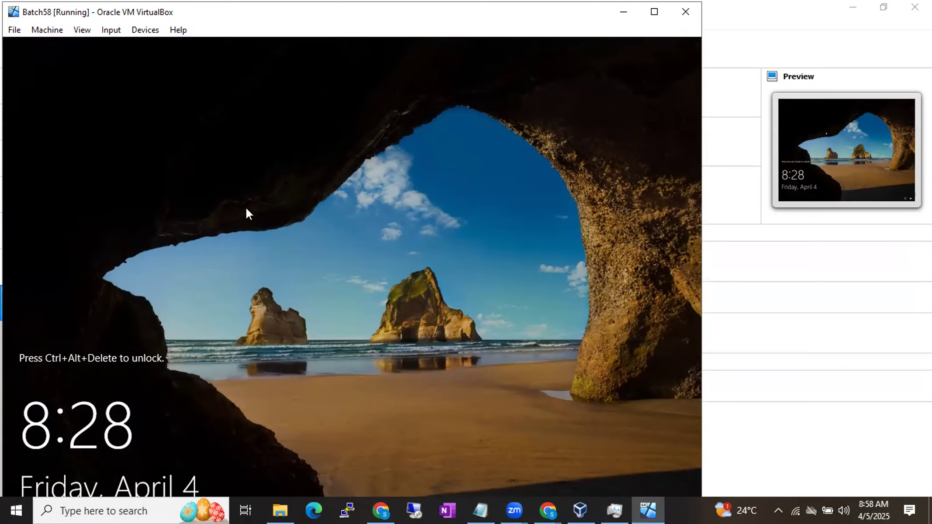
pyautogui.click(120, 35)
pyautogui.moveTo(122, 38)
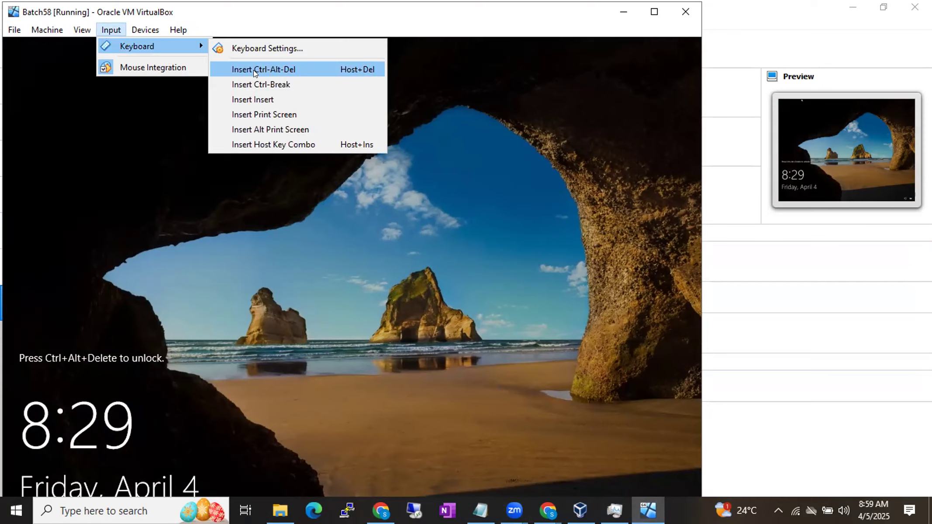
pyautogui.click(105, 213)
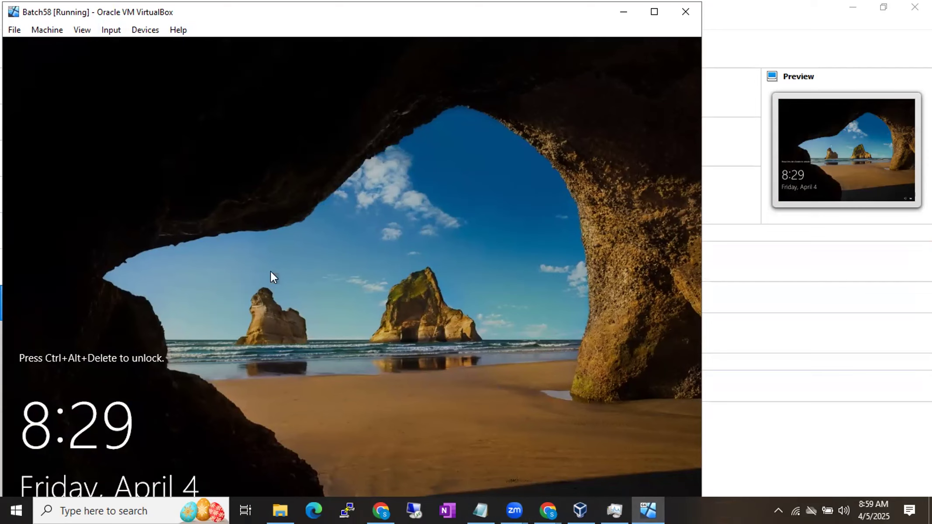
# Step: Switch to Chrome and add the line "Right CTRL + Del Key to login to the server" below "Virtual Files- ISO Files" in B58 Running Notes
pyautogui.moveTo(548, 510)
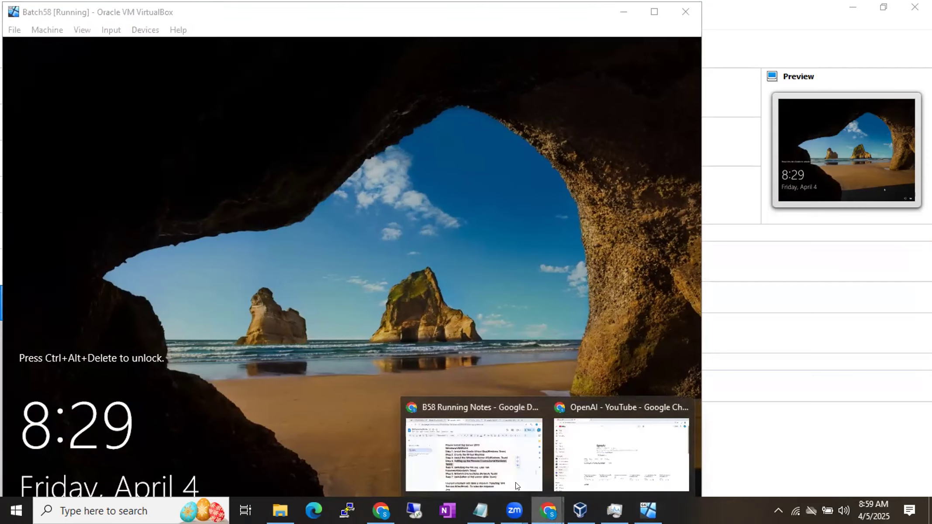
pyautogui.click(496, 467)
pyautogui.scroll(-10, 495, 464)
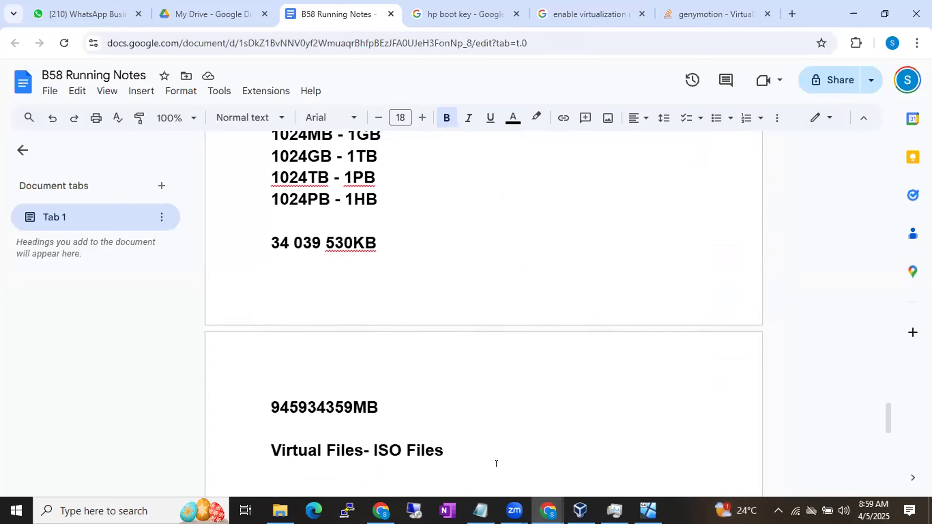
pyautogui.scroll(-4, 496, 464)
pyautogui.click(484, 259)
pyautogui.press('Return')
pyautogui.write('Ri')
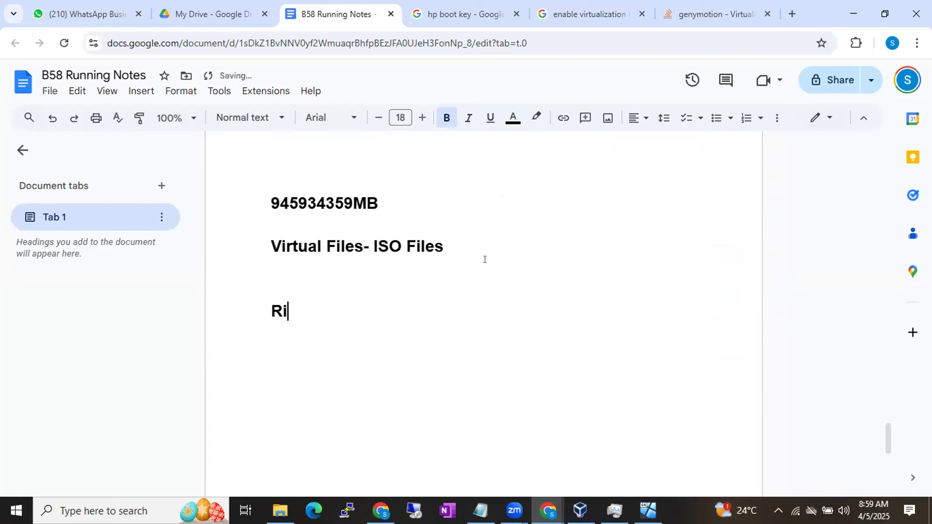
pyautogui.write('ght CT')
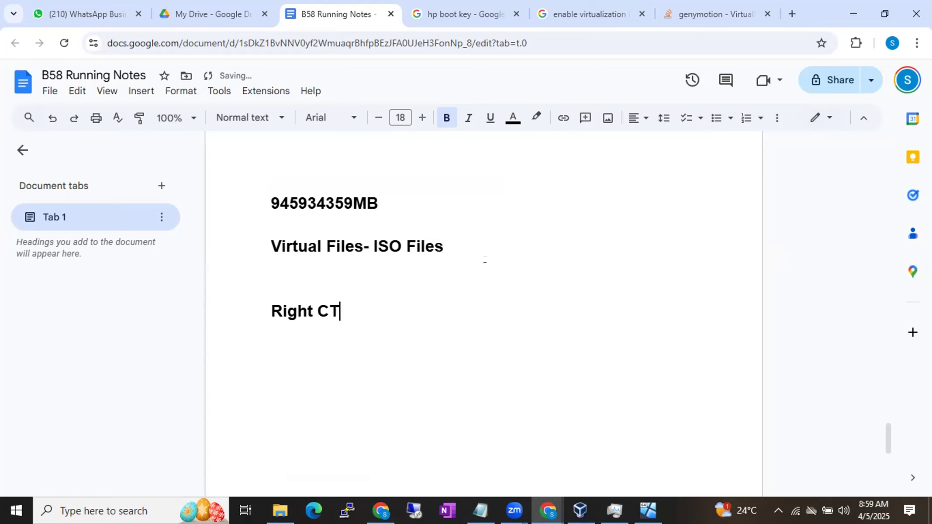
pyautogui.write('RL + Del t')
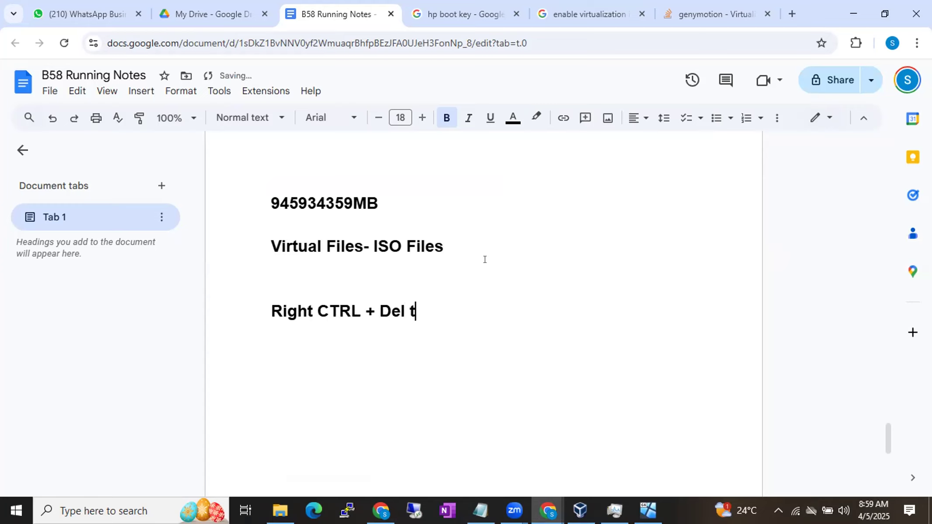
pyautogui.press('BackSpace')
pyautogui.write('Key to ')
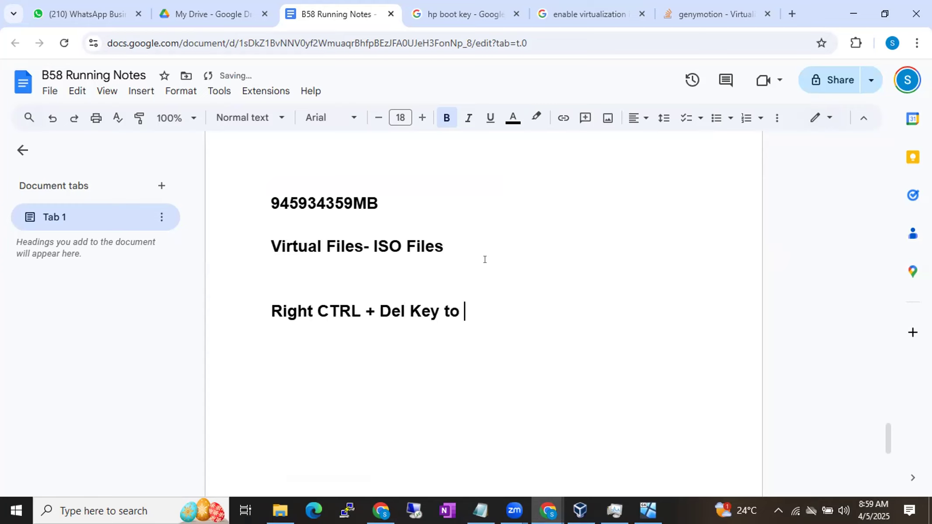
pyautogui.write('login to the server')
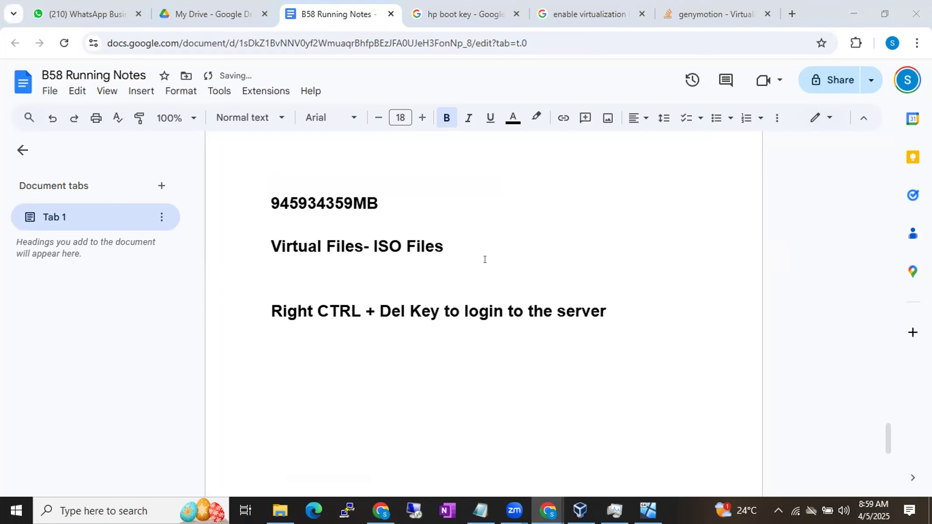
# Step: Switch back to the Batch58 virtual machine, unlock it and sign in as Administrator with the account password
pyautogui.hotkey('alt', 'Tab')
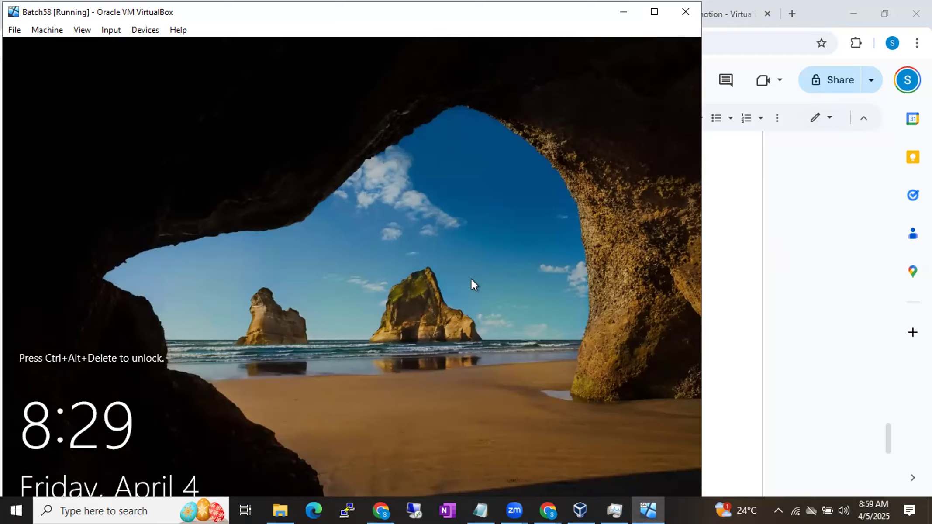
pyautogui.hotkey('ctrl', 'Delete')
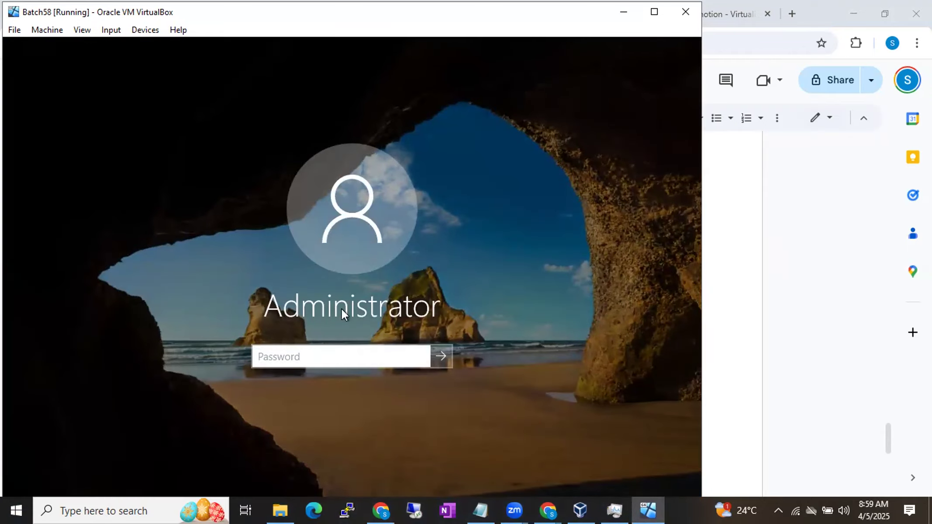
pyautogui.write('Pa$$w0rd')
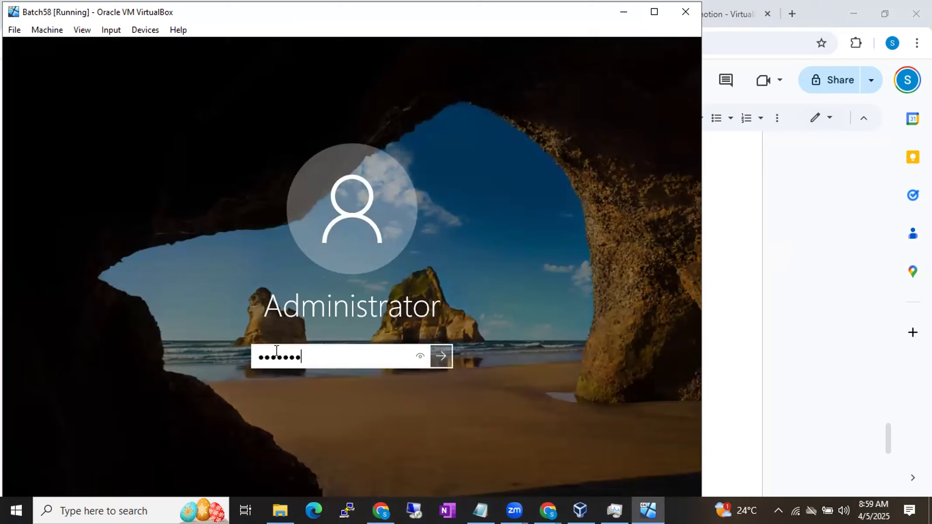
pyautogui.press('Return')
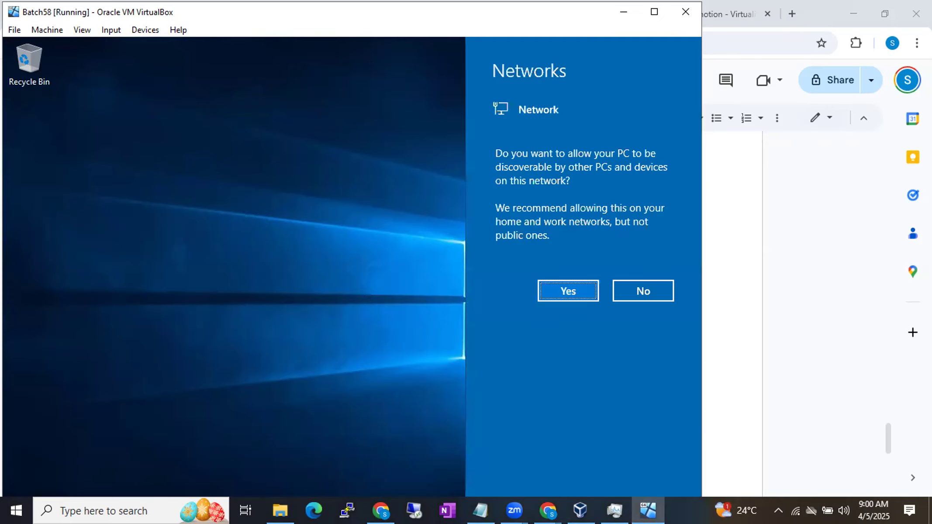
# Step: Allow the server to be discoverable on the network and dismiss the Windows Admin Center message in Server Manager
pyautogui.click(555, 284)
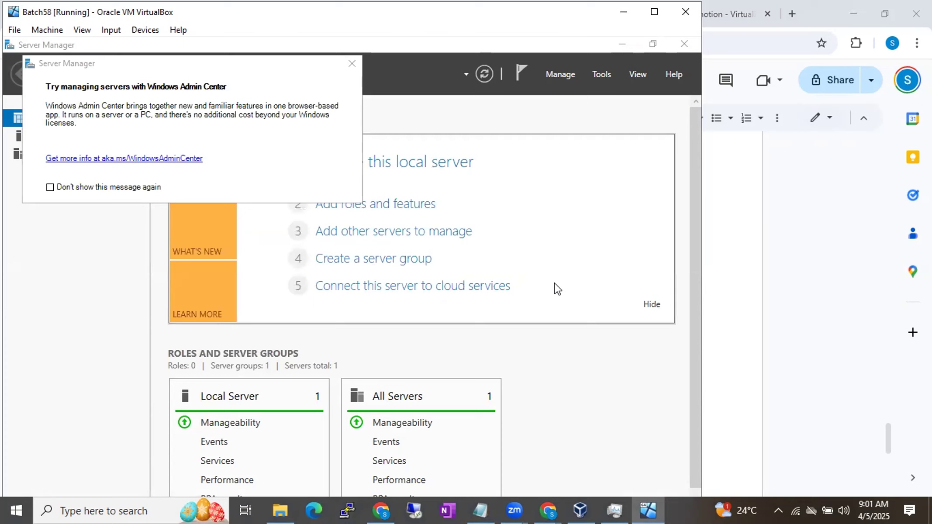
pyautogui.click(352, 63)
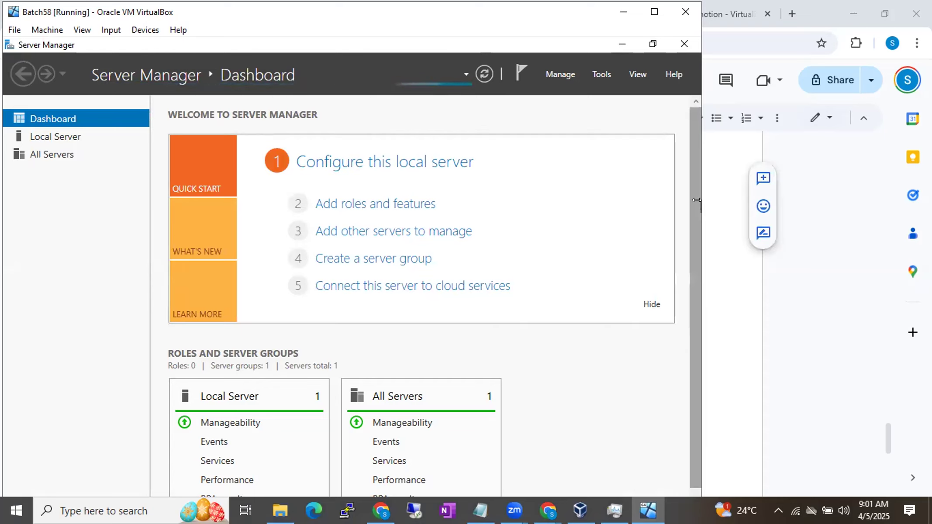
pyautogui.scroll(-1, 698, 208)
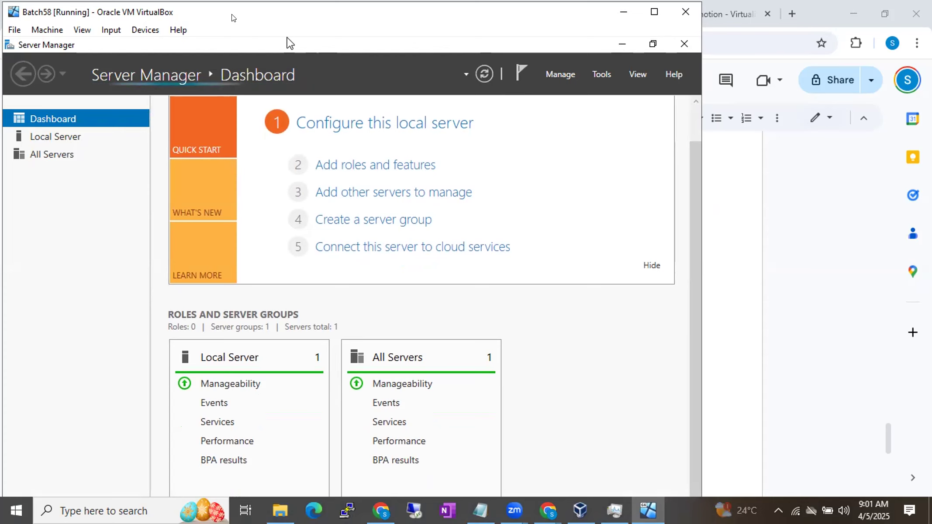
# Step: Minimize Server Manager and maximize the Batch58 machine window to show the Windows Server desktop
pyautogui.moveTo(229, 13); pyautogui.dragTo(235, 39)
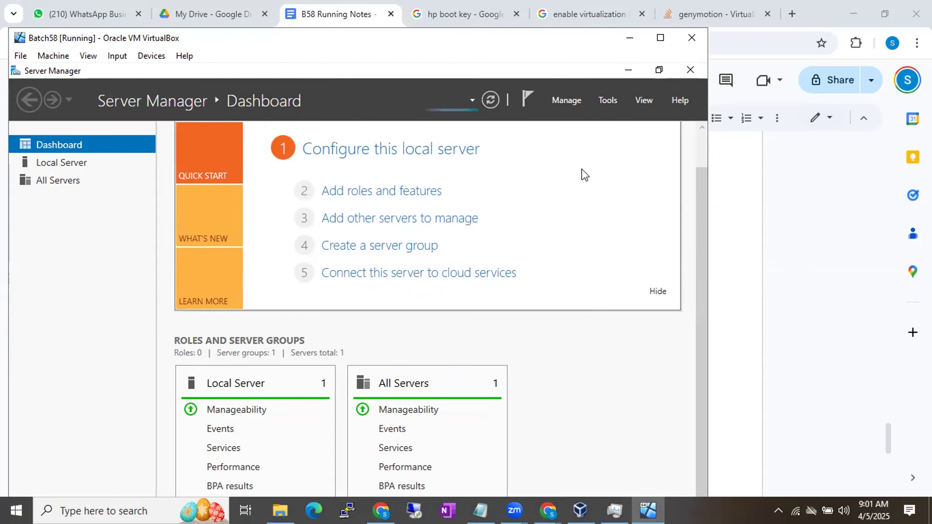
pyautogui.click(627, 71)
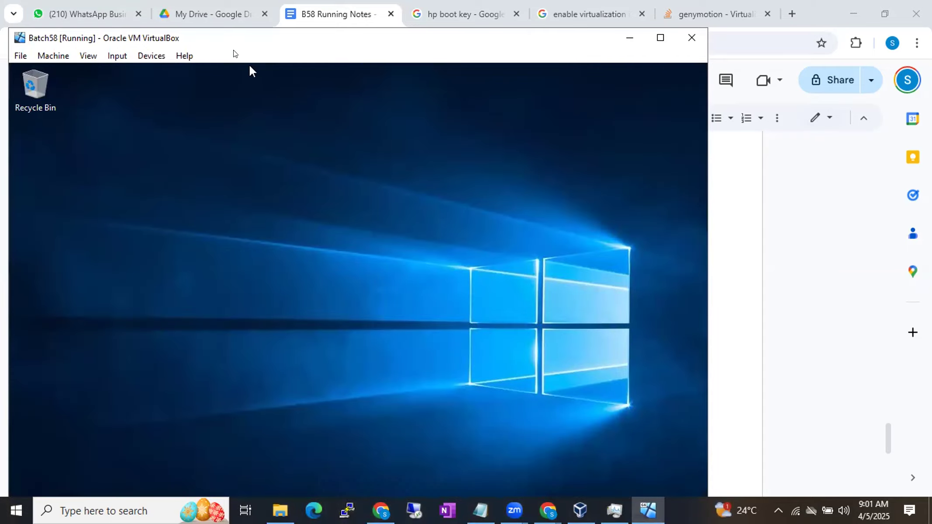
pyautogui.doubleClick(220, 37)
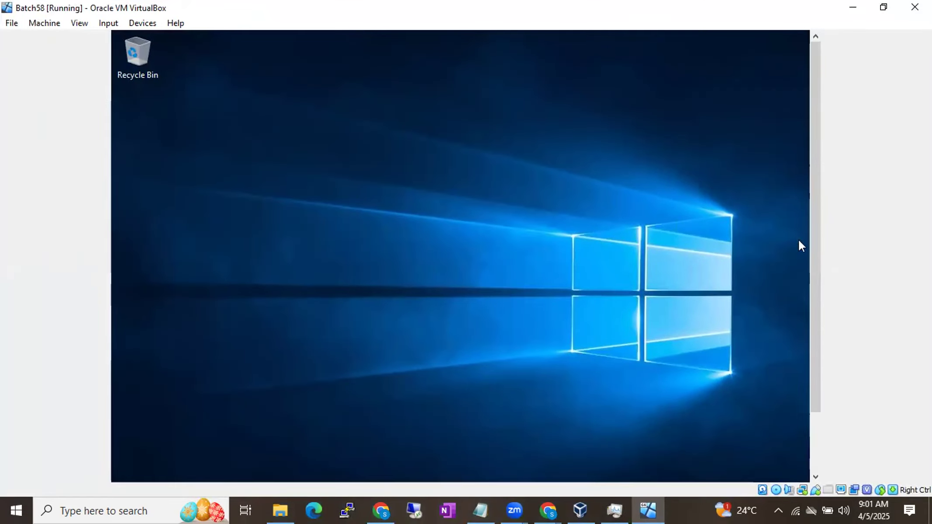
pyautogui.scroll(-2, 813, 233)
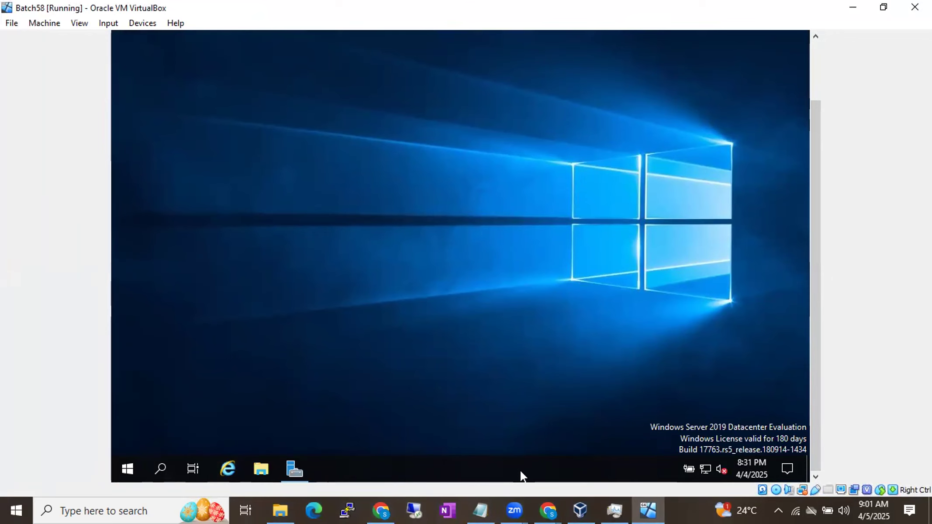
# Step: Shut down the Windows Server guest with Other (Planned) as the shutdown reason
pyautogui.click(126, 469)
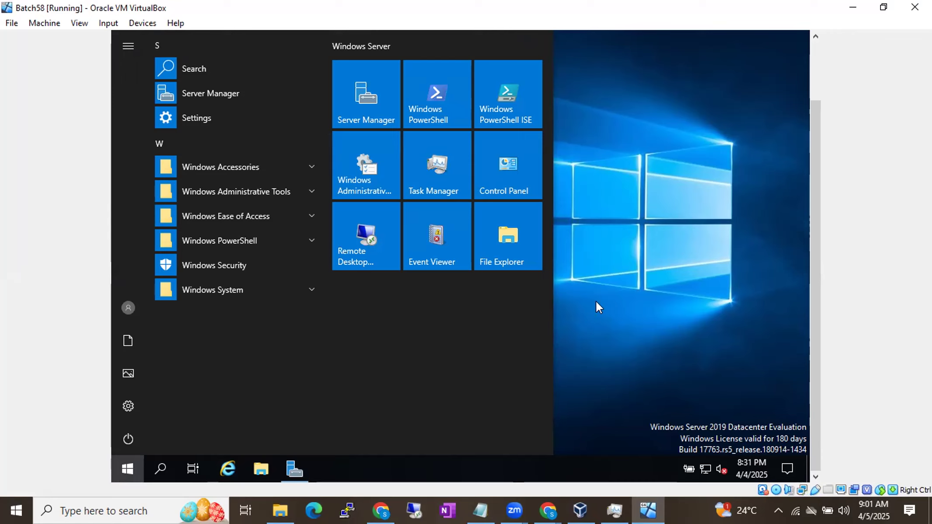
pyautogui.click(127, 470)
pyautogui.click(127, 469)
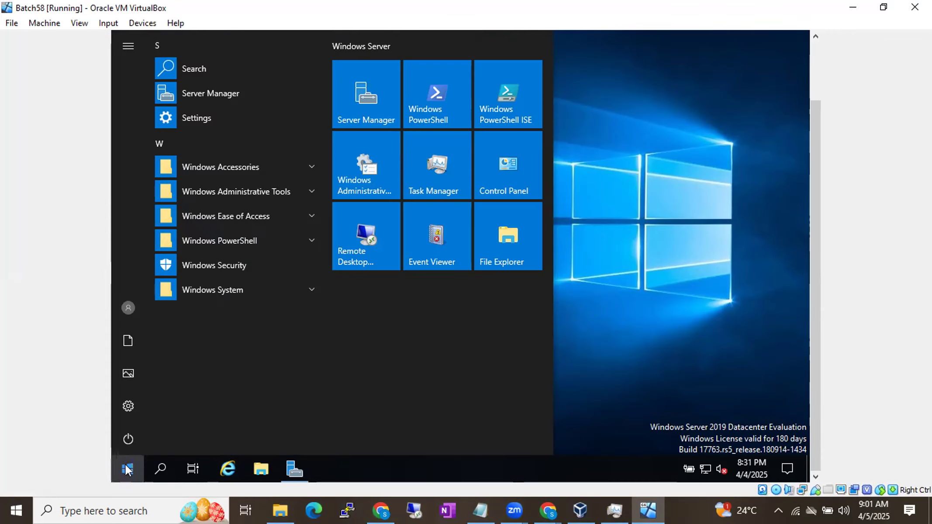
pyautogui.click(129, 440)
pyautogui.click(166, 388)
pyautogui.click(176, 372)
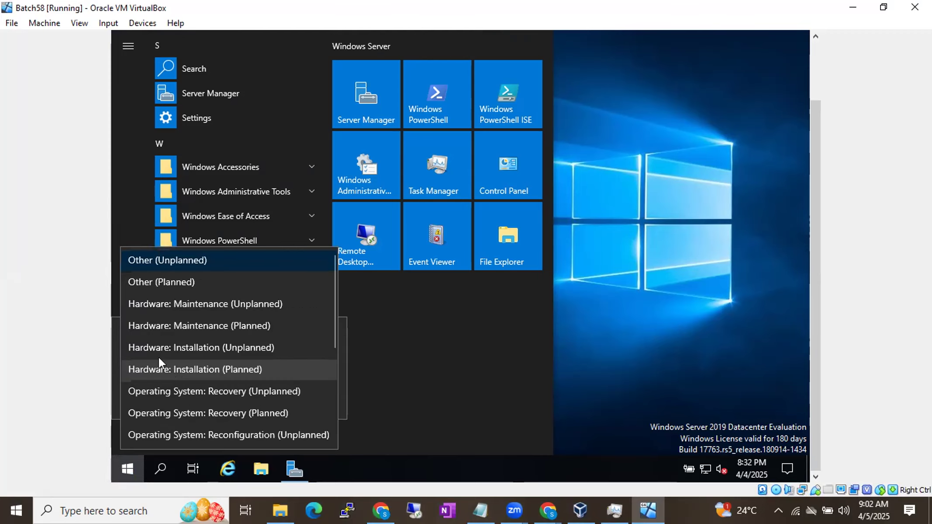
pyautogui.click(164, 284)
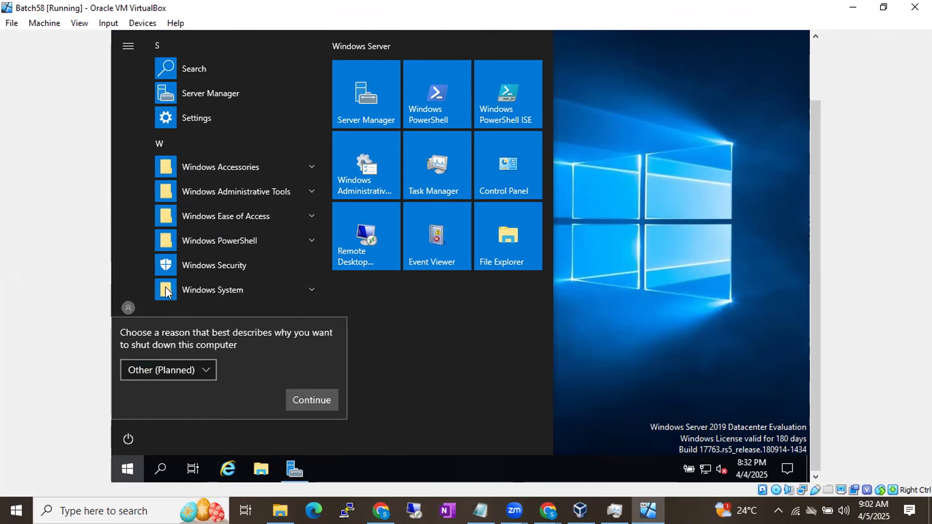
pyautogui.click(298, 400)
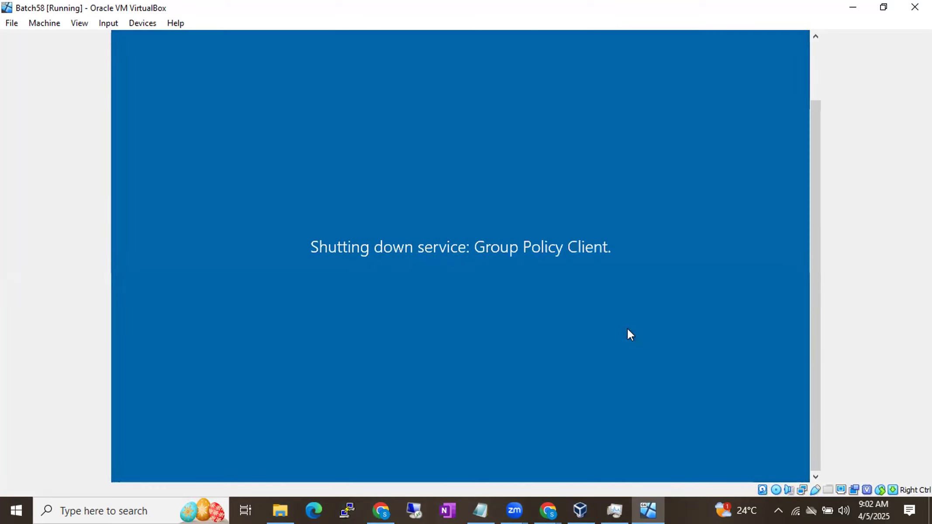
# Step: Switch to Oracle VM VirtualBox Manager and review the state of Batch58 and the actions available for starting it
pyautogui.click(581, 508)
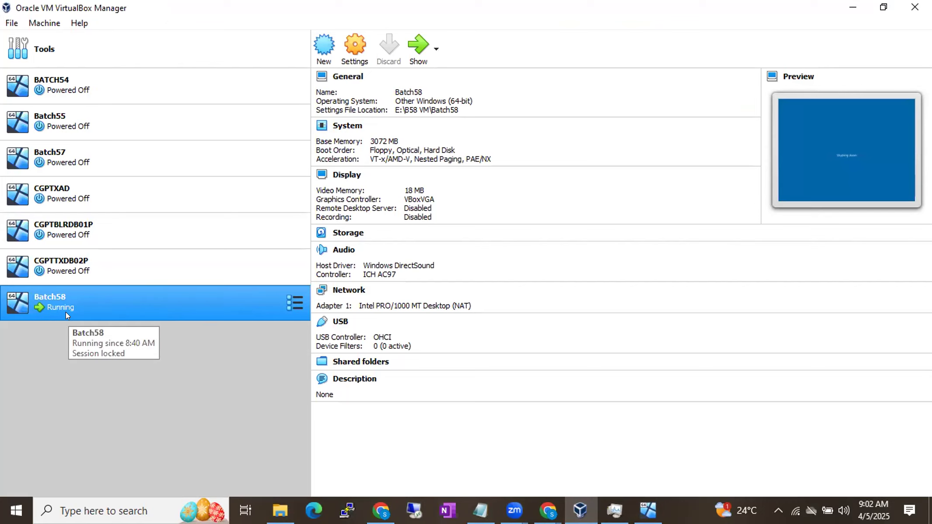
pyautogui.rightClick(91, 308)
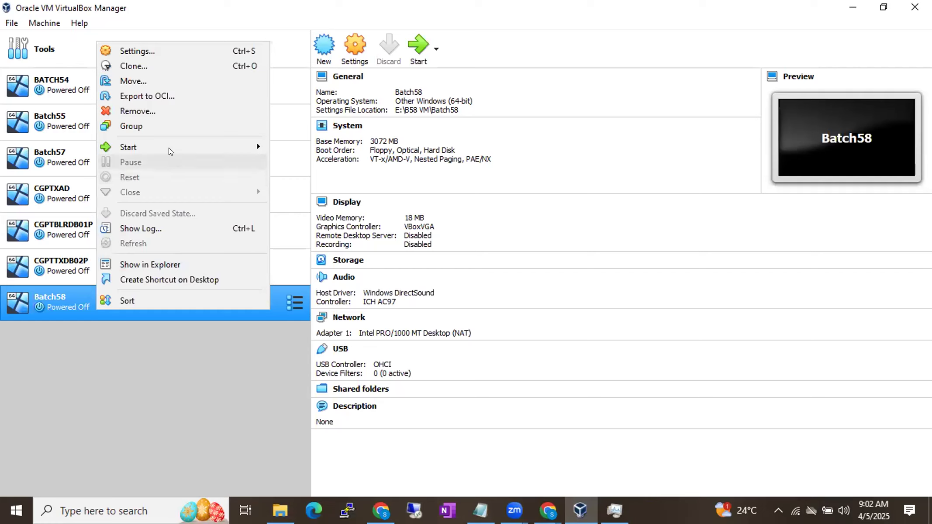
pyautogui.moveTo(169, 147)
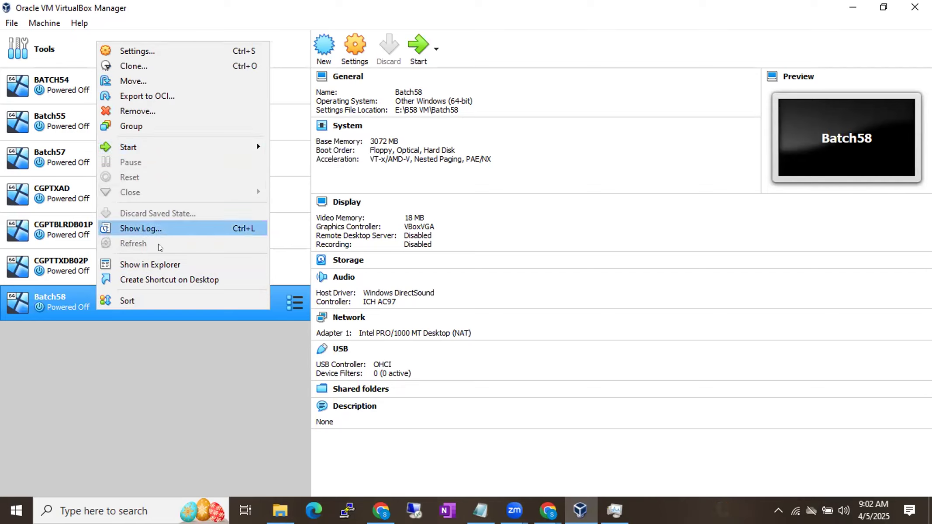
pyautogui.click(101, 351)
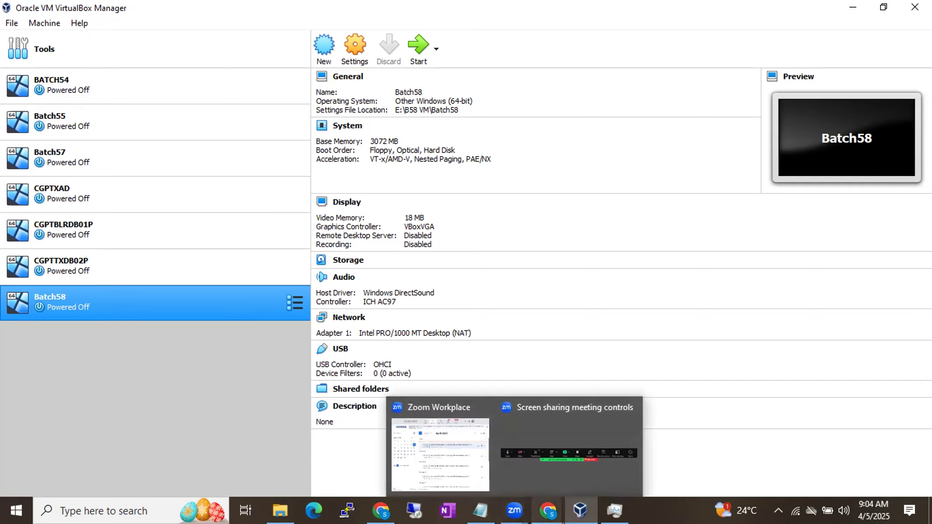
# Step: Begin creating a new virtual machine named bnfm and continue to its memory size settings
pyautogui.click(548, 510)
pyautogui.click(579, 509)
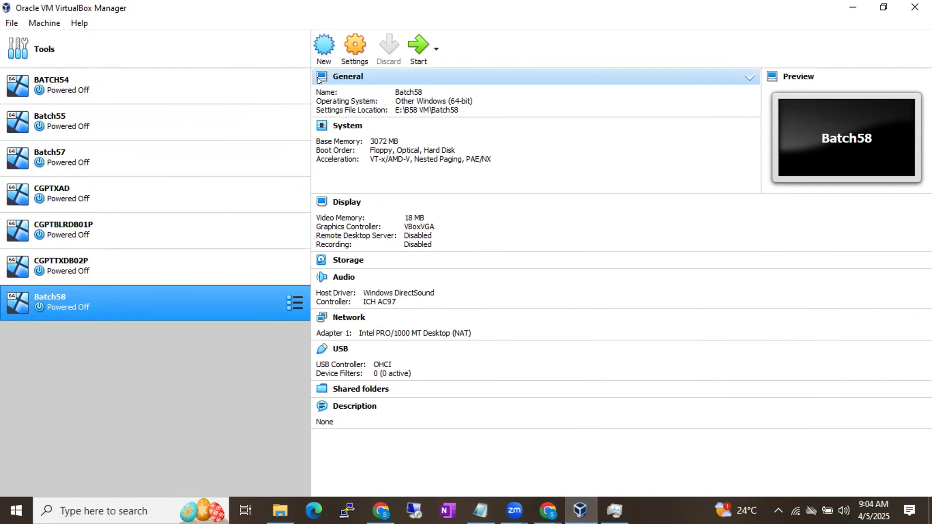
pyautogui.click(321, 60)
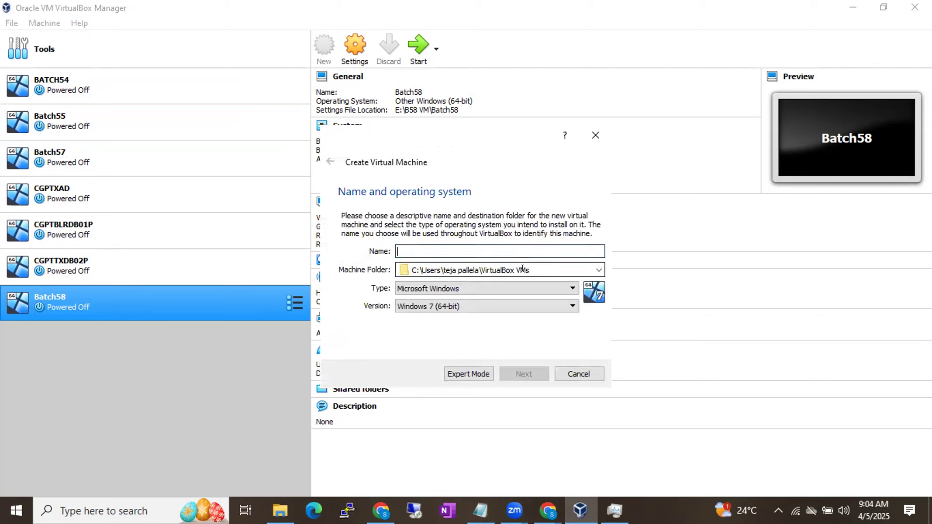
pyautogui.write('bnfm')
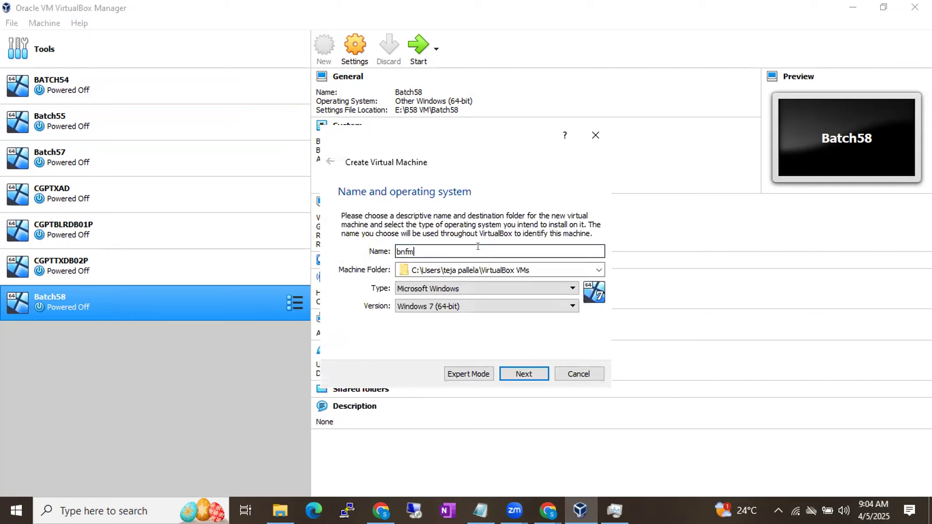
pyautogui.click(507, 369)
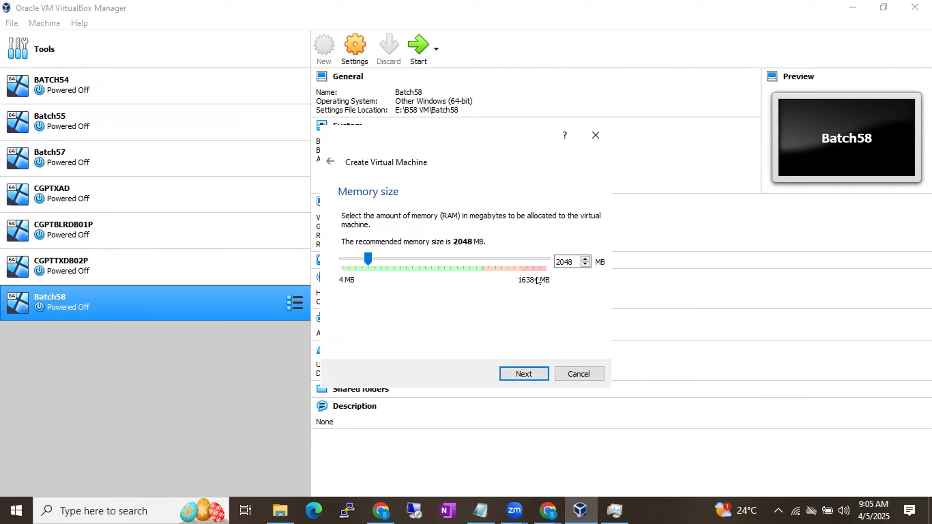
# Step: Examine the host's memory usage in Task Manager, and return to VirtualBox to cancel the new virtual machine
pyautogui.click(607, 508)
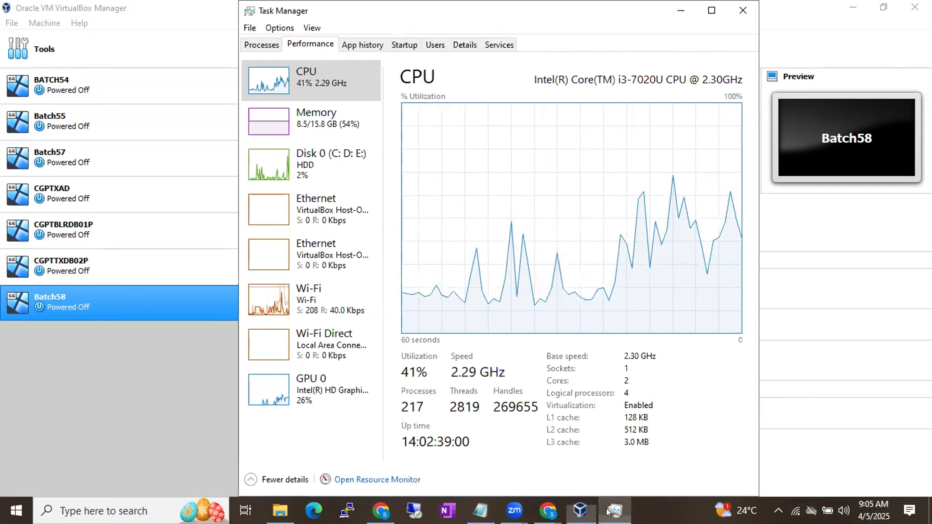
pyautogui.click(300, 126)
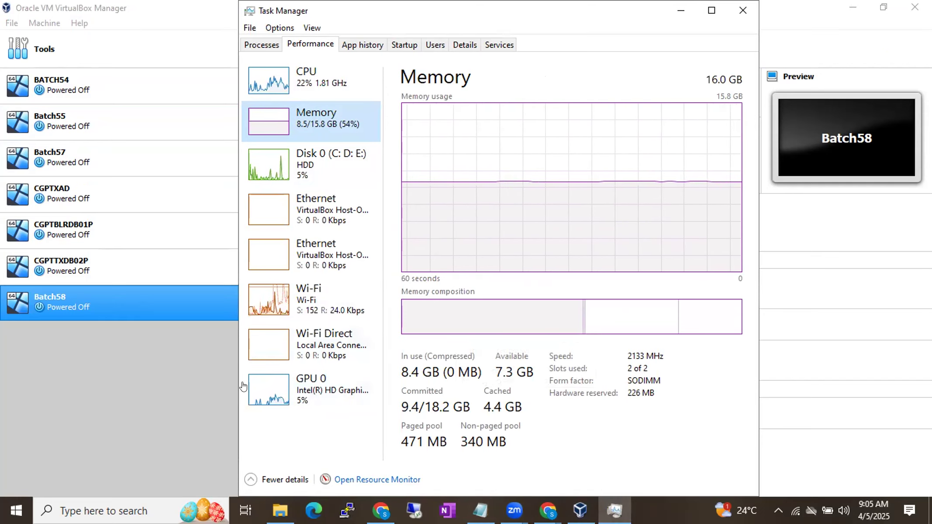
pyautogui.click(197, 397)
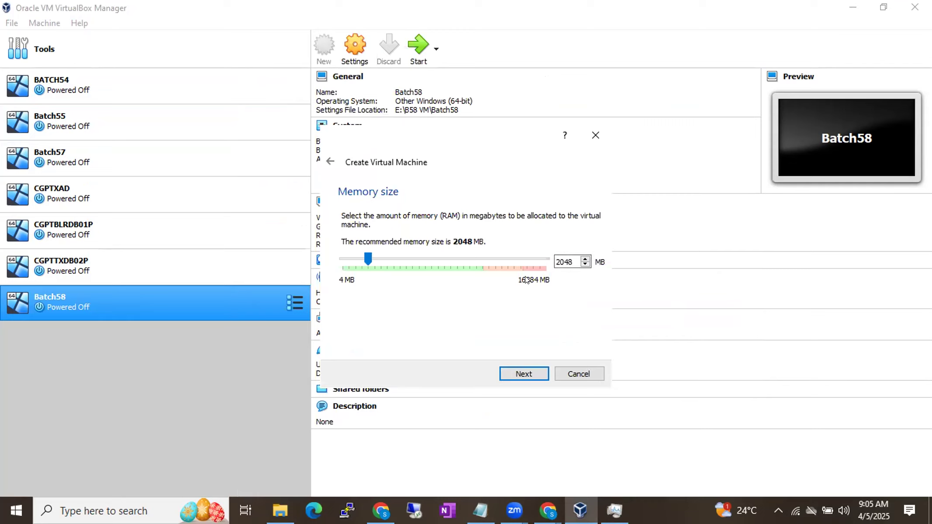
pyautogui.doubleClick(565, 261)
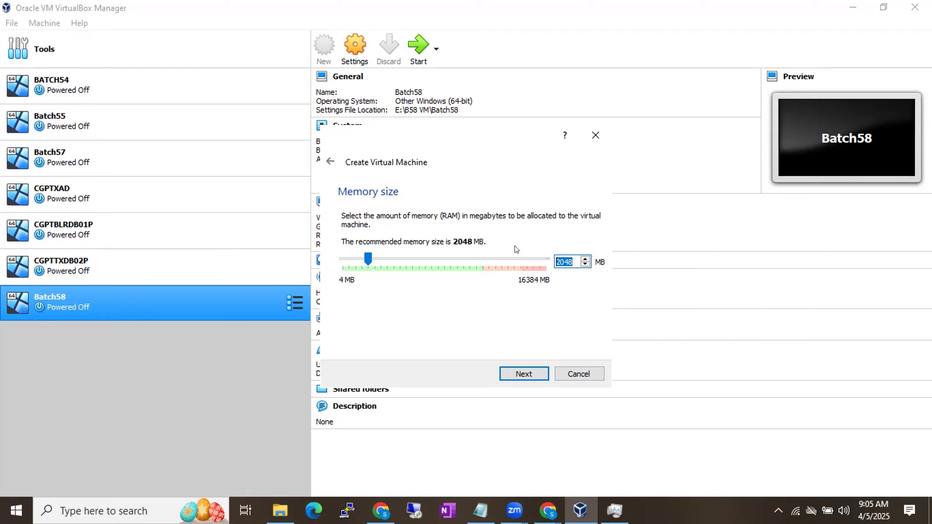
pyautogui.click(573, 368)
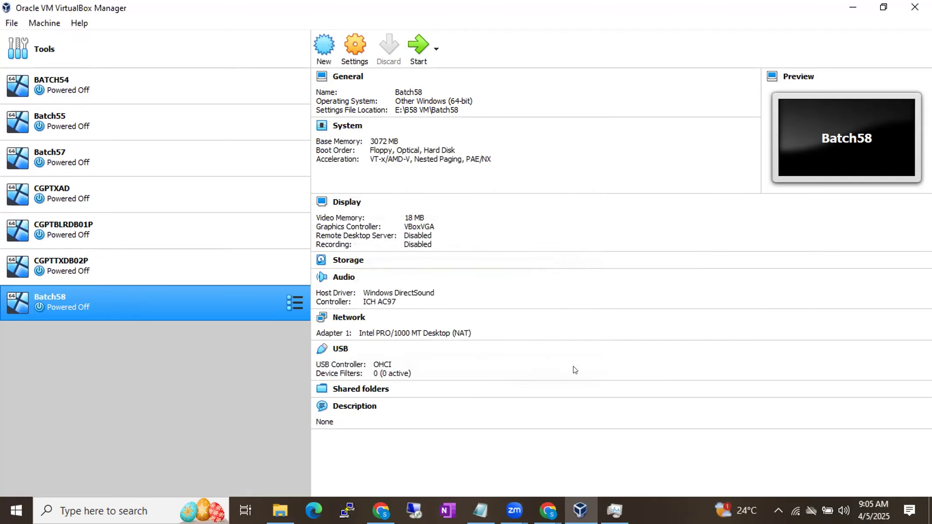